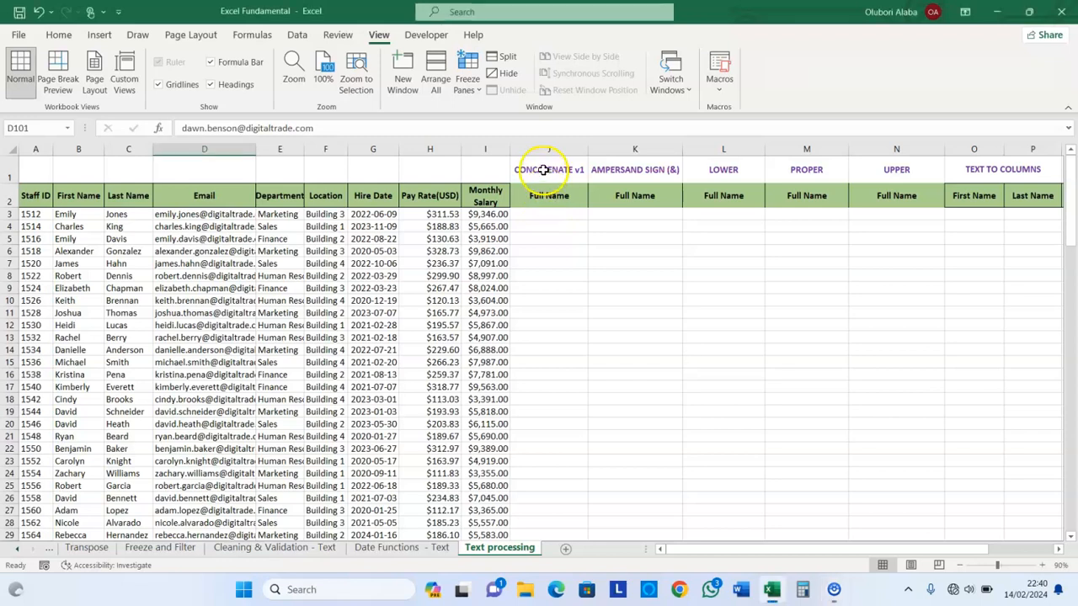
Examine the headings of the text-function columns J to N and the First Name and Last Name source columns.
{"action": "left_click", "coordinate": [543, 170]}
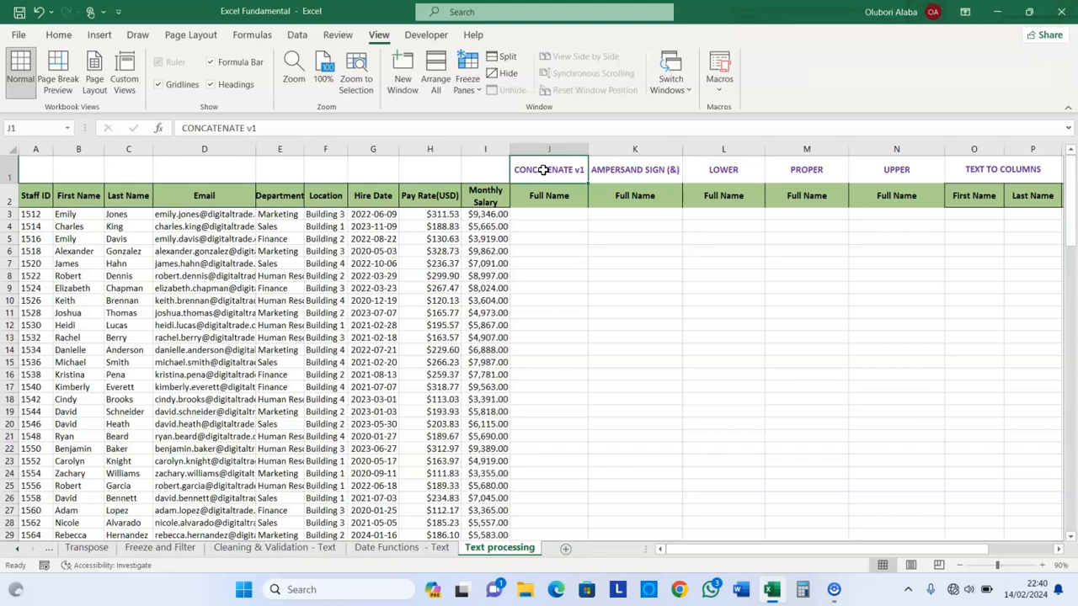
{"action": "left_click", "coordinate": [536, 198]}
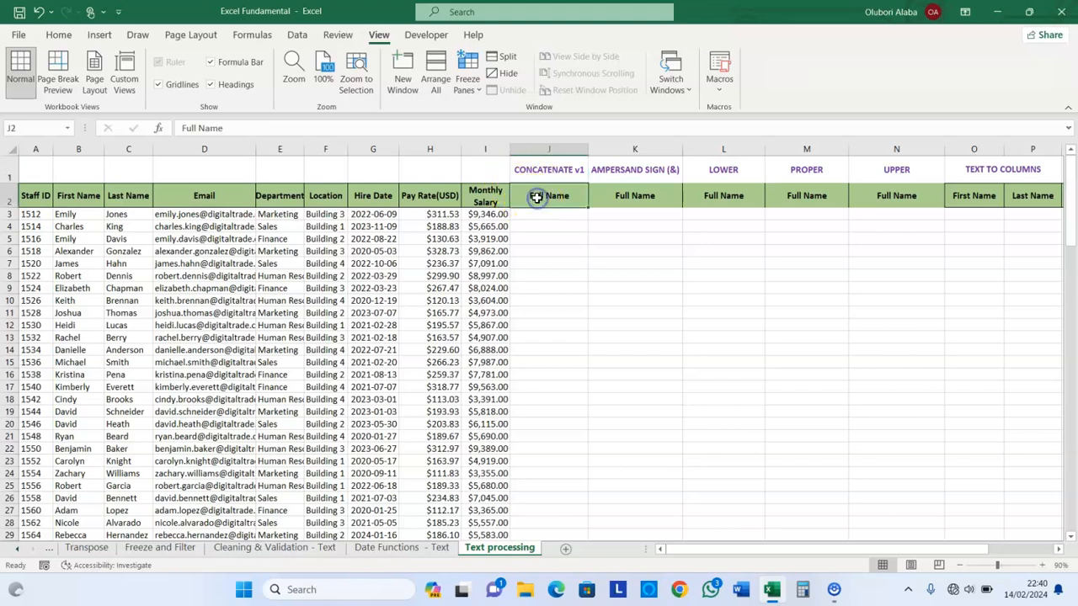
{"action": "left_click", "coordinate": [543, 173]}
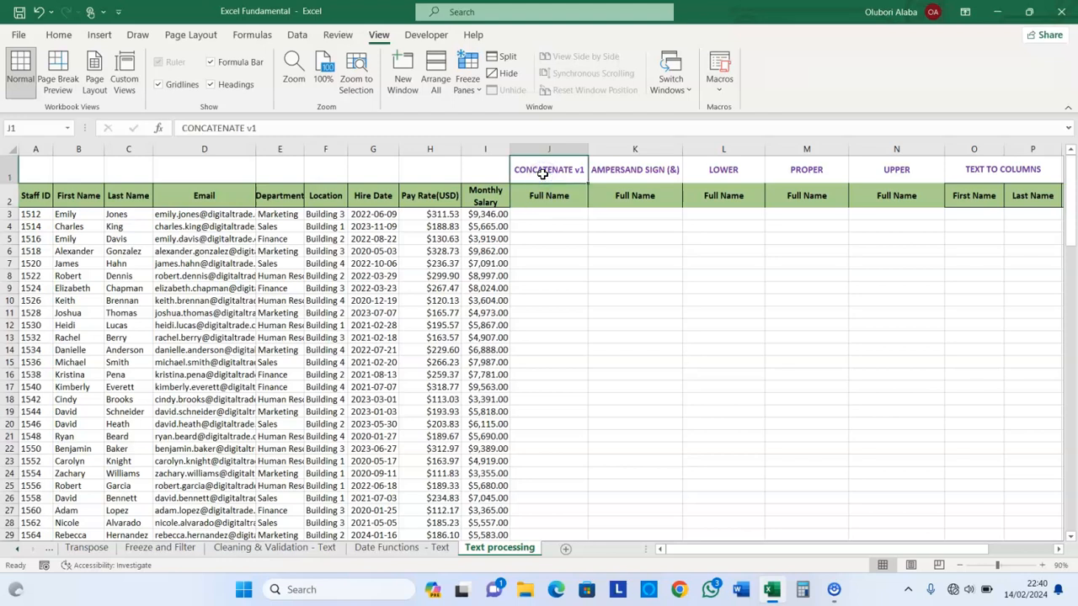
{"action": "left_click", "coordinate": [631, 171]}
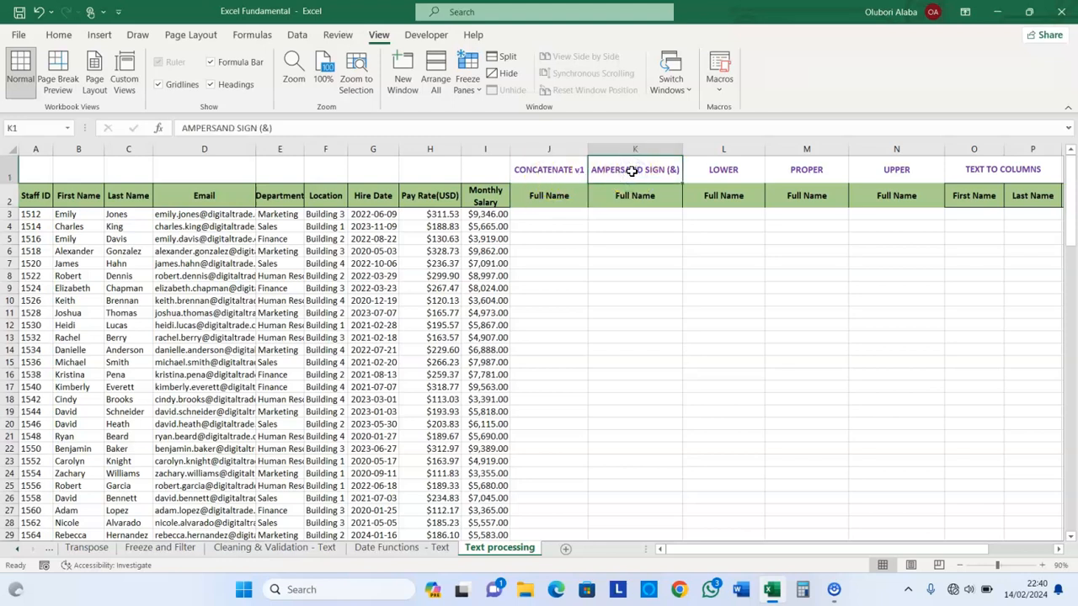
{"action": "left_click", "coordinate": [723, 170]}
{"action": "left_click", "coordinate": [806, 171]}
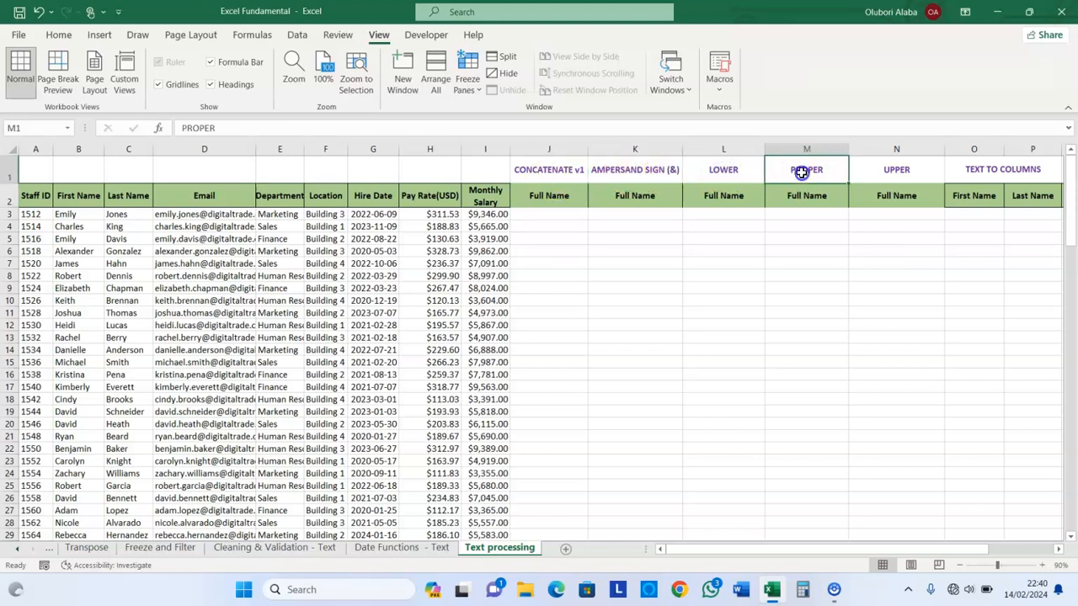
{"action": "left_click", "coordinate": [895, 169]}
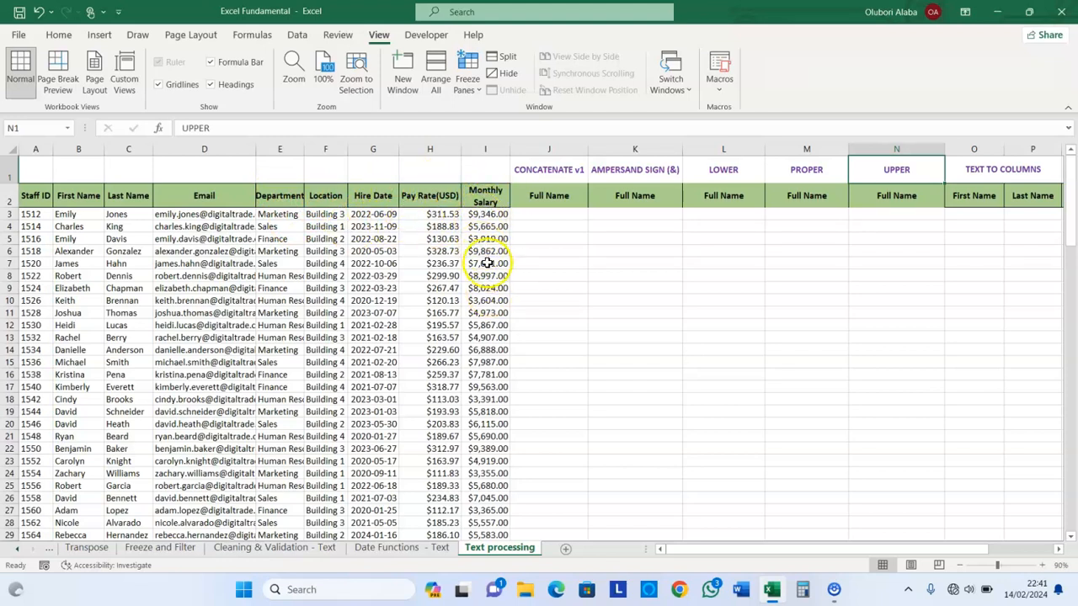
{"action": "left_click", "coordinate": [549, 195]}
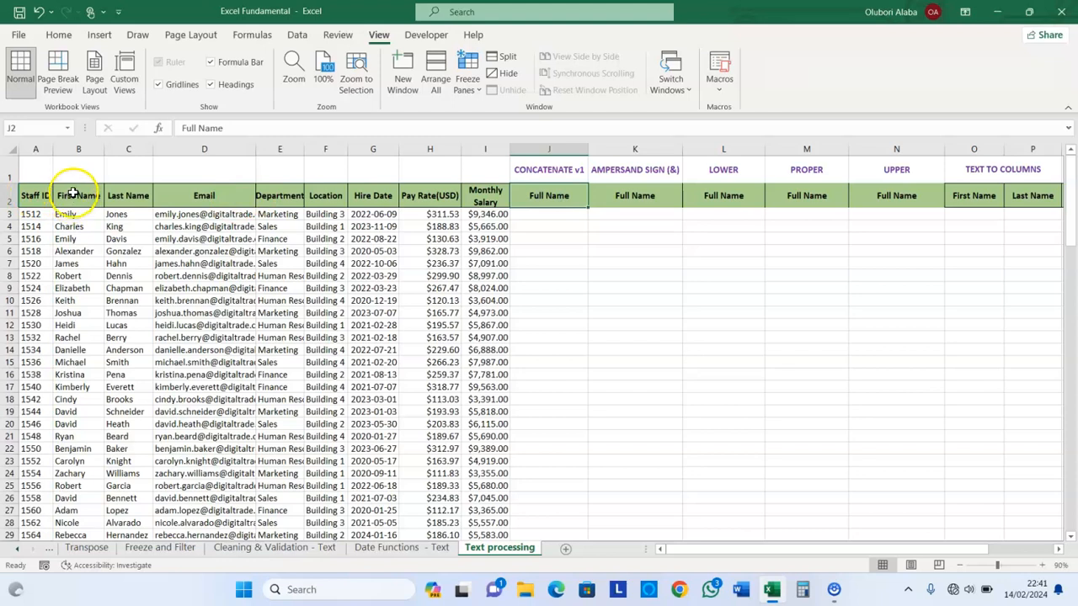
{"action": "left_click", "coordinate": [116, 196]}
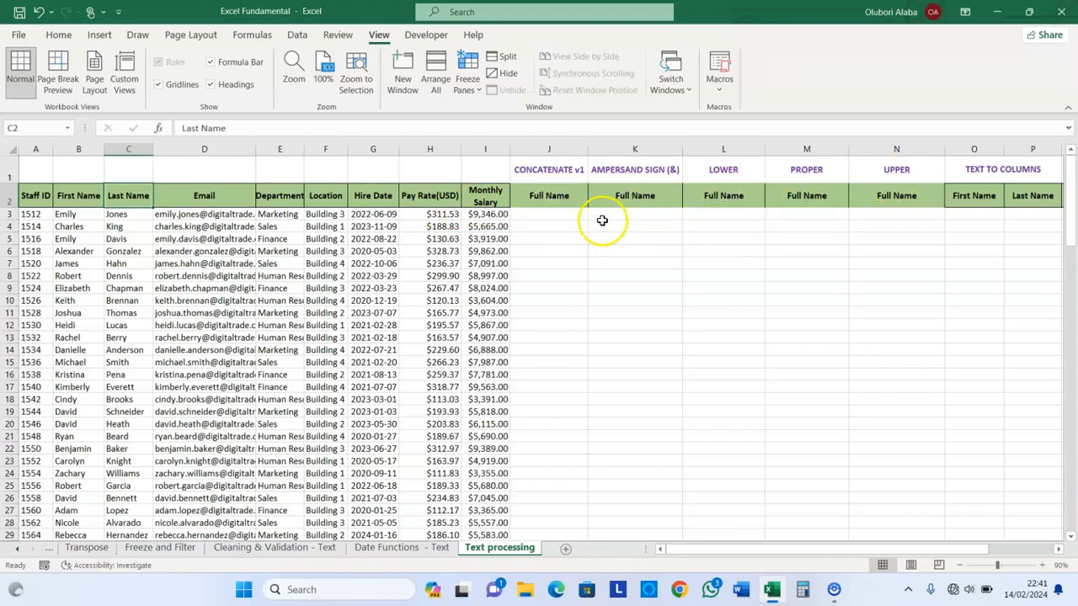
Combine first and last name in J3 with =CONCAT(B3," ",C3) and fill the formula down the CONCATENATE v1 column.
{"action": "left_click", "coordinate": [556, 214]}
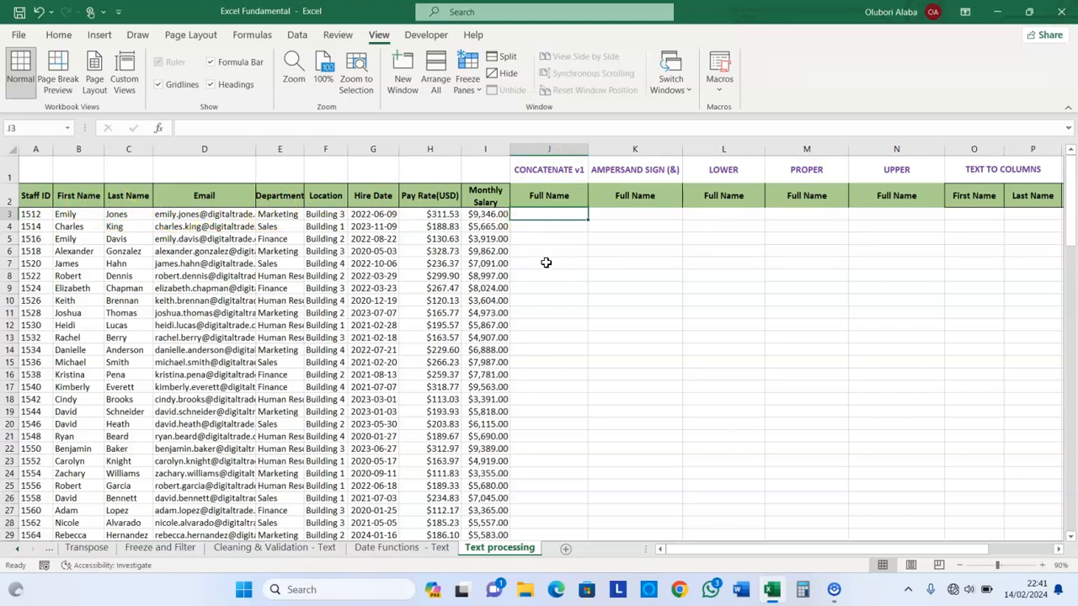
{"action": "type", "text": "="}
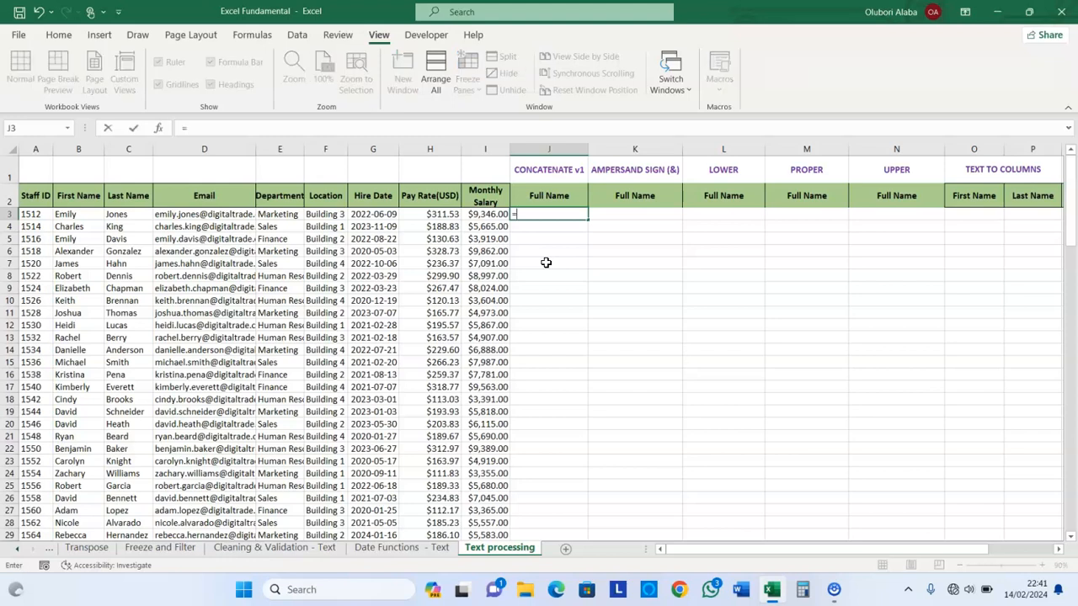
{"action": "type", "text": "CONCAT("}
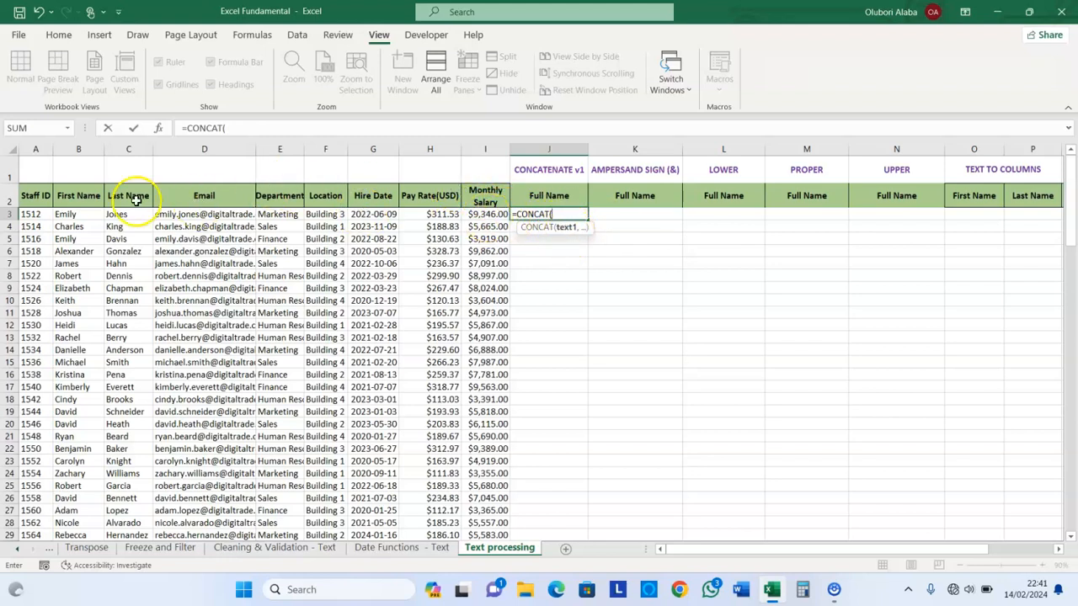
{"action": "left_click", "coordinate": [66, 216]}
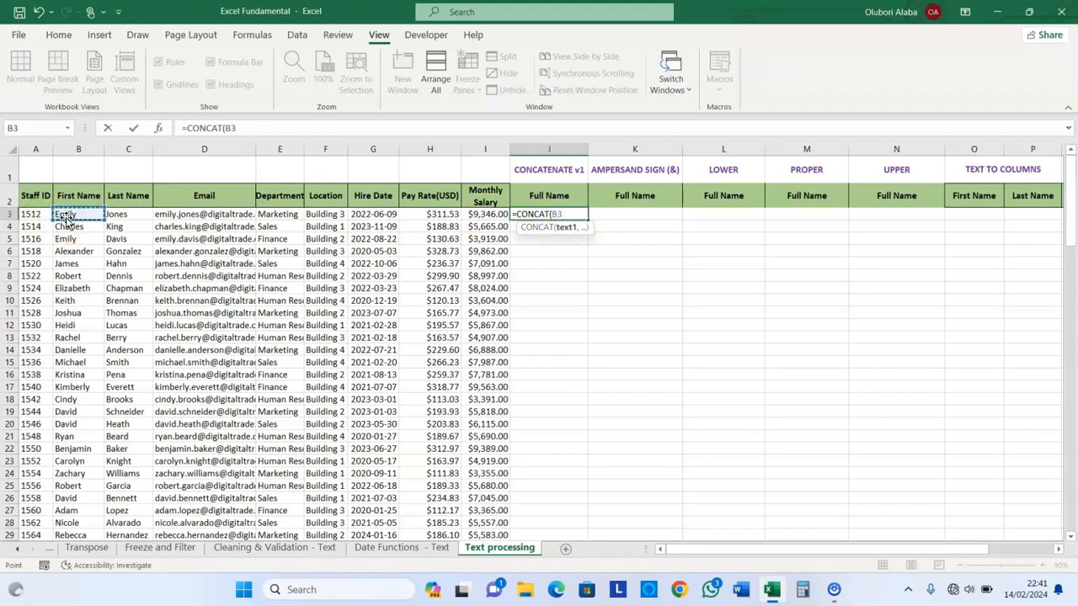
{"action": "type", "text": ","}
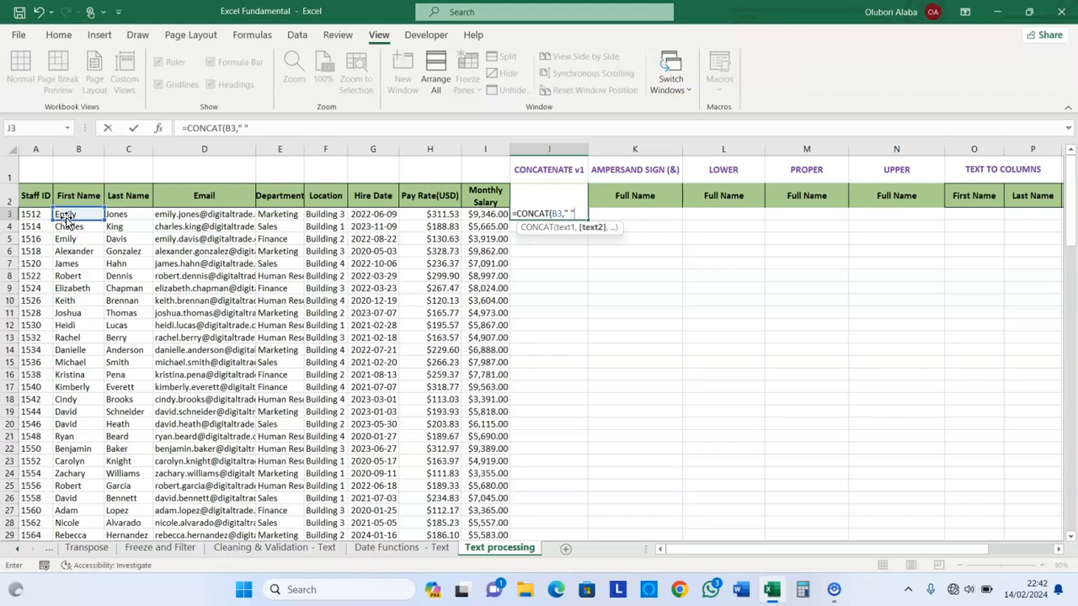
{"action": "type", "text": "\" \","}
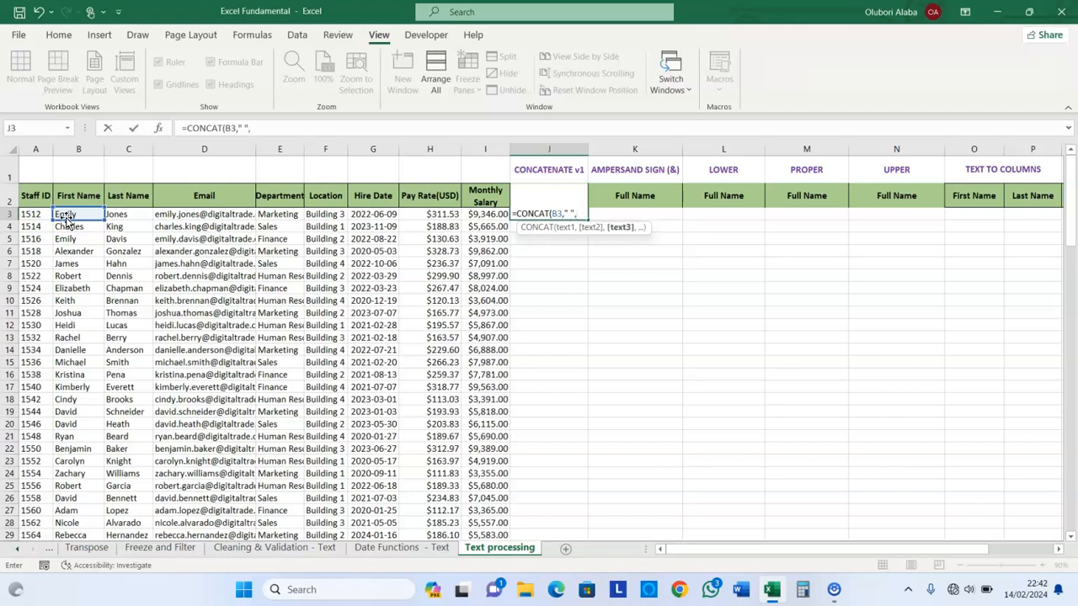
{"action": "left_click", "coordinate": [124, 214]}
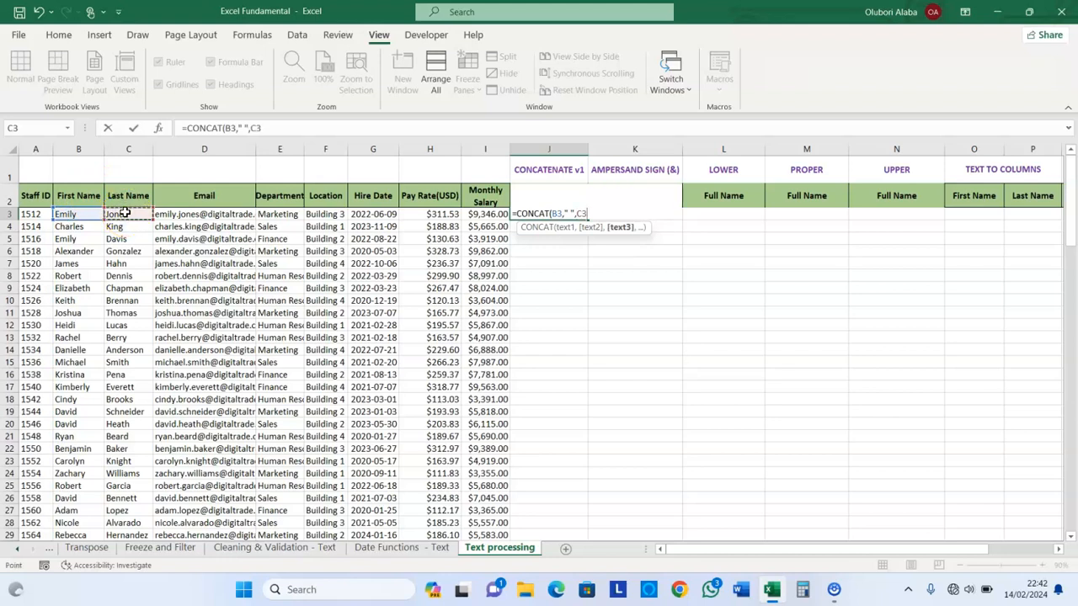
{"action": "key", "text": "Return"}
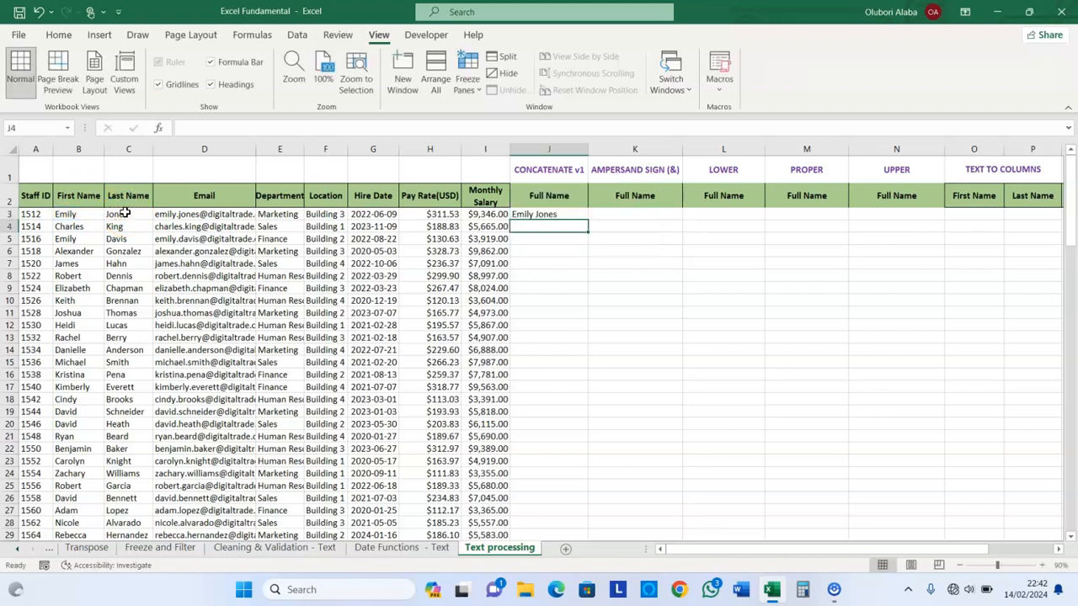
{"action": "left_click", "coordinate": [544, 214]}
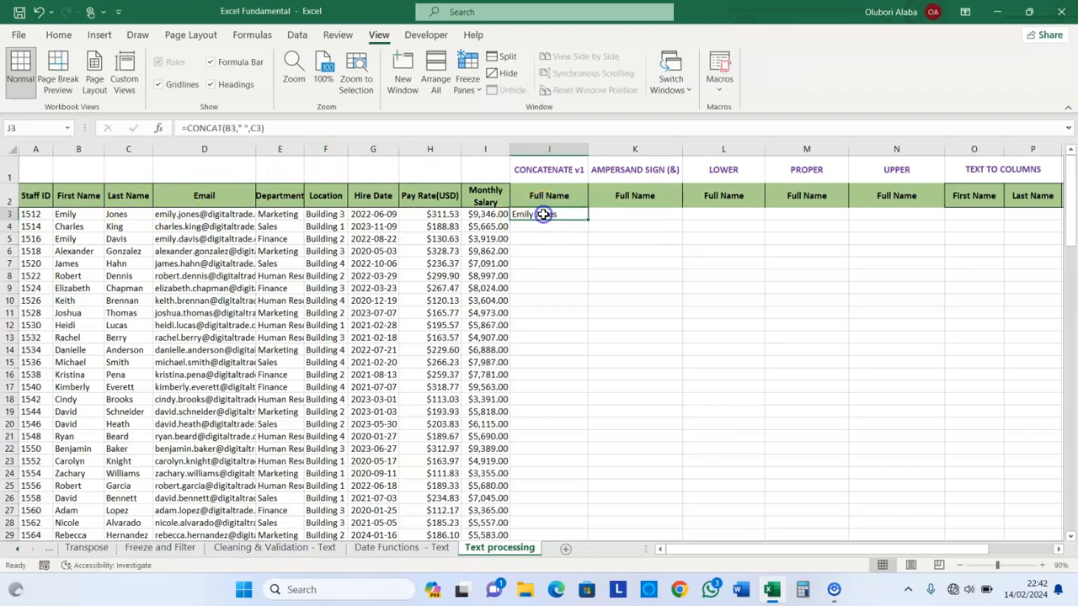
{"action": "double_click", "coordinate": [591, 220]}
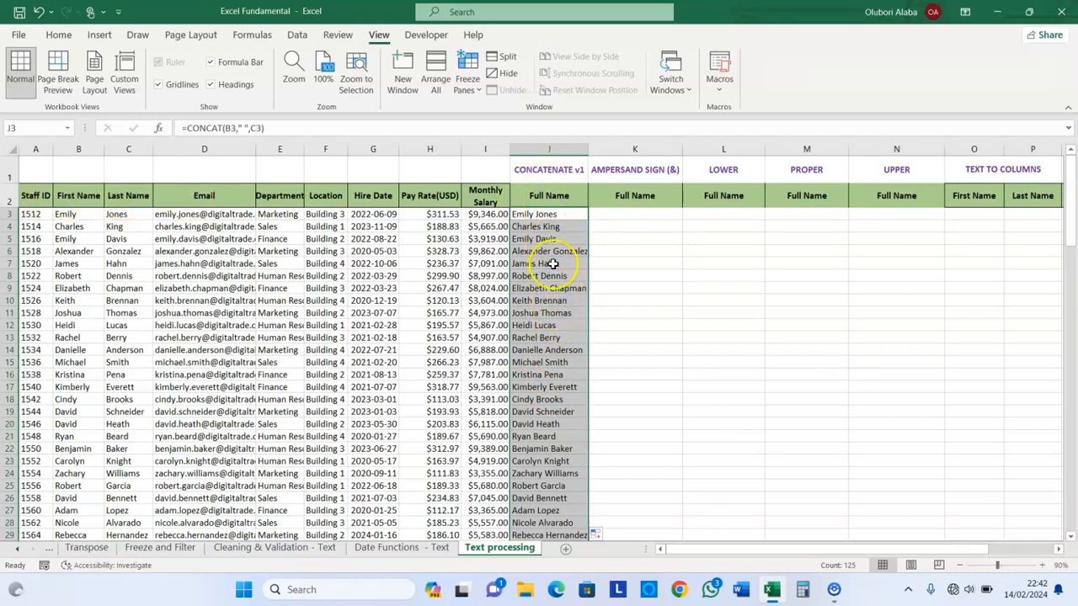
Enter the formula =B3&" "&C3 in K3 under the AMPERSAND SIGN (&) heading to join first and last name.
{"action": "left_click", "coordinate": [547, 167]}
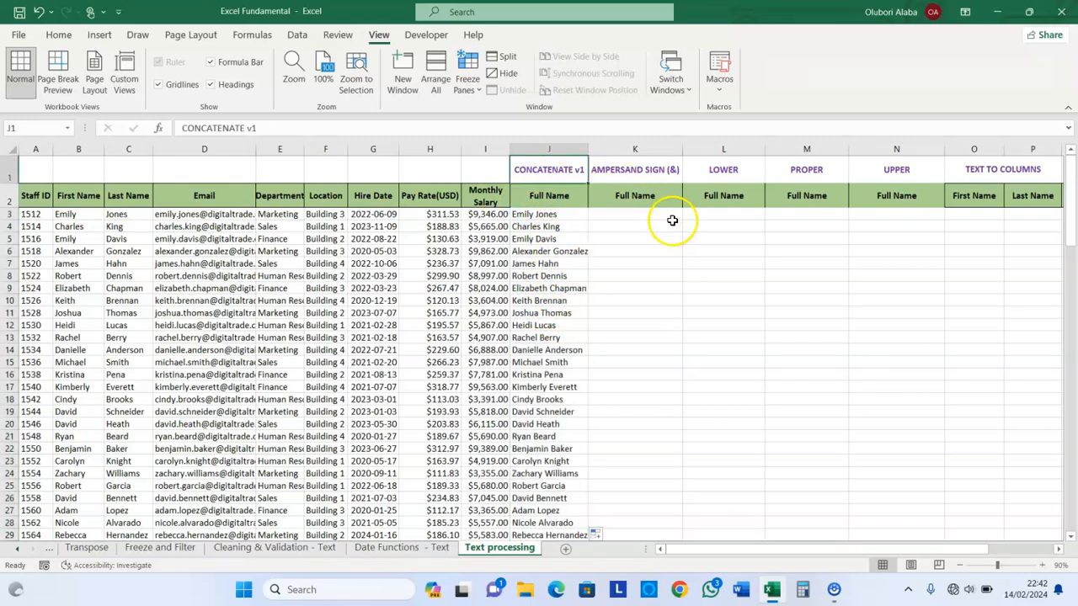
{"action": "left_click", "coordinate": [638, 193]}
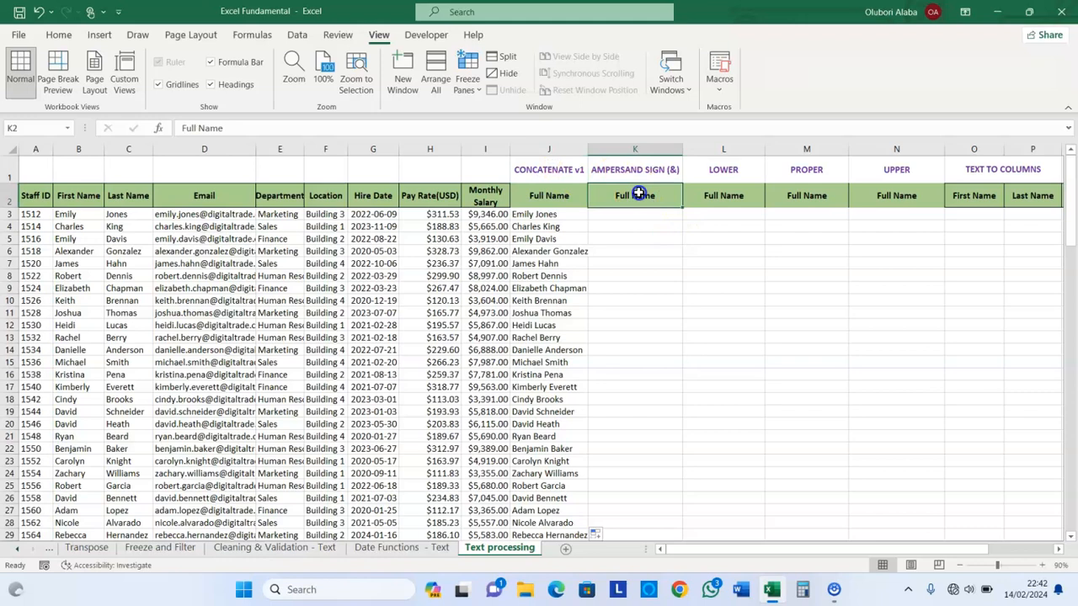
{"action": "left_click", "coordinate": [548, 167]}
{"action": "left_click", "coordinate": [620, 169]}
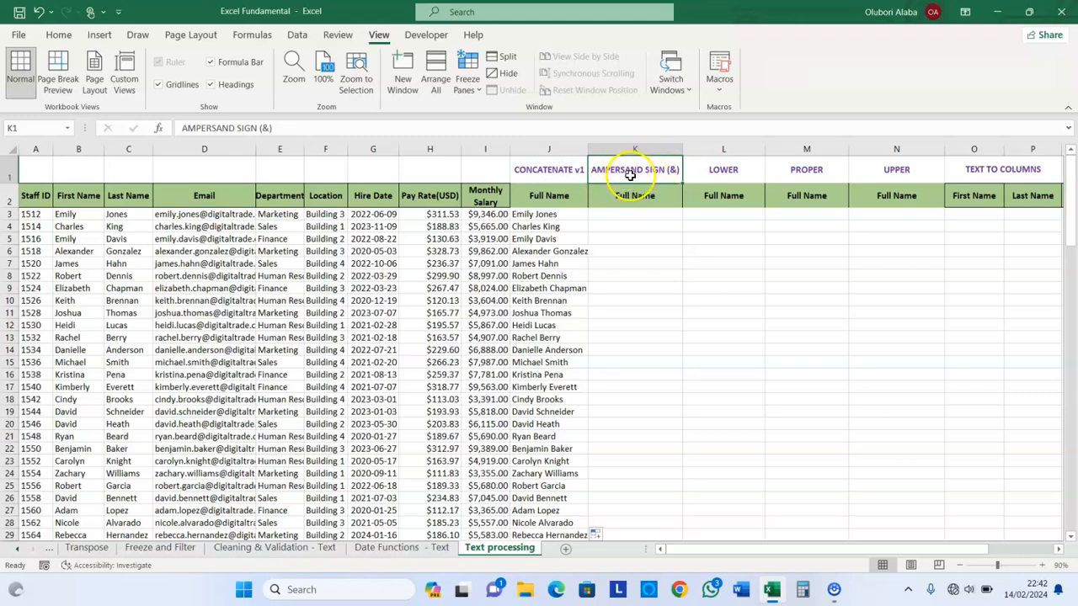
{"action": "left_click", "coordinate": [638, 214]}
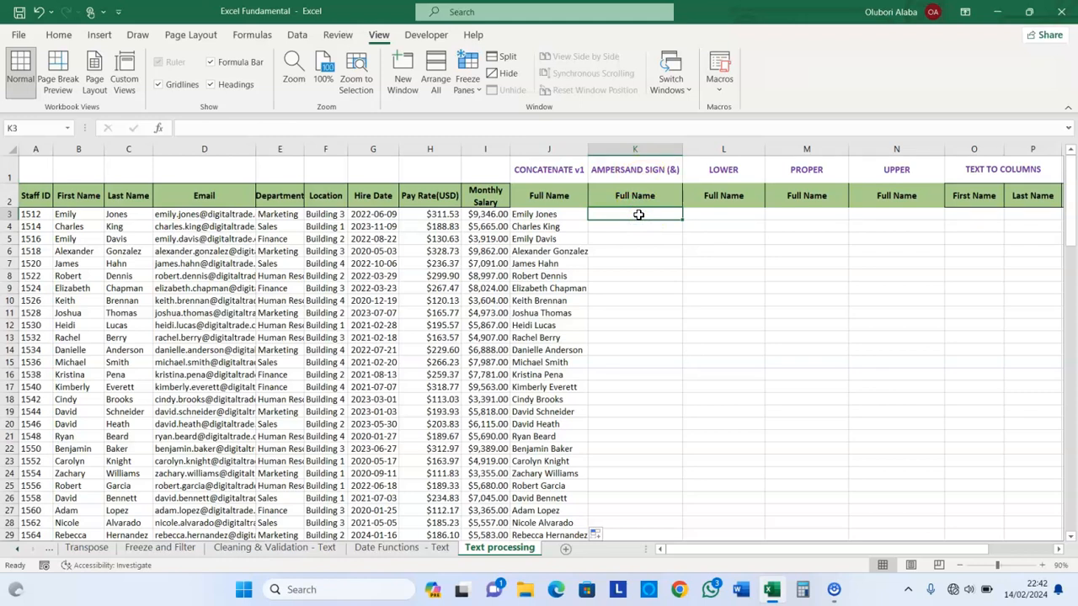
{"action": "type", "text": "="}
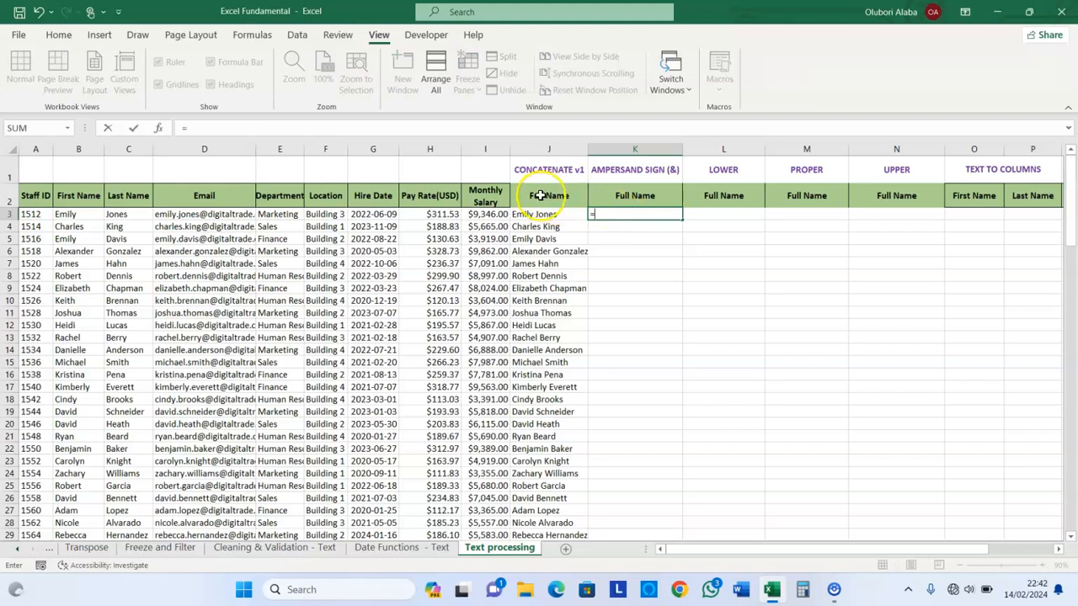
{"action": "left_click", "coordinate": [83, 214]}
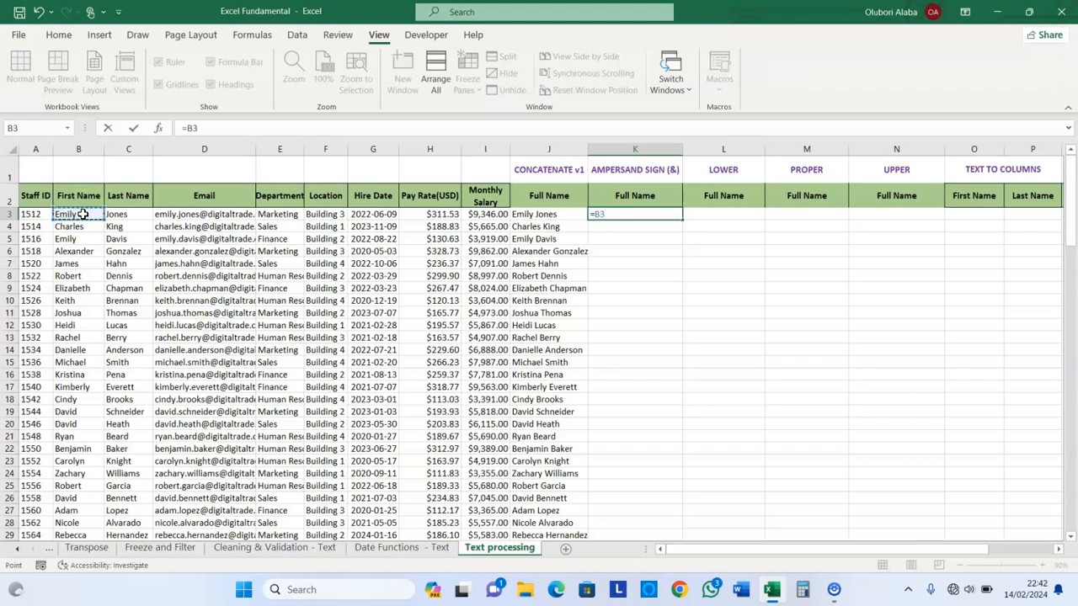
{"action": "type", "text": "&\" \"&"}
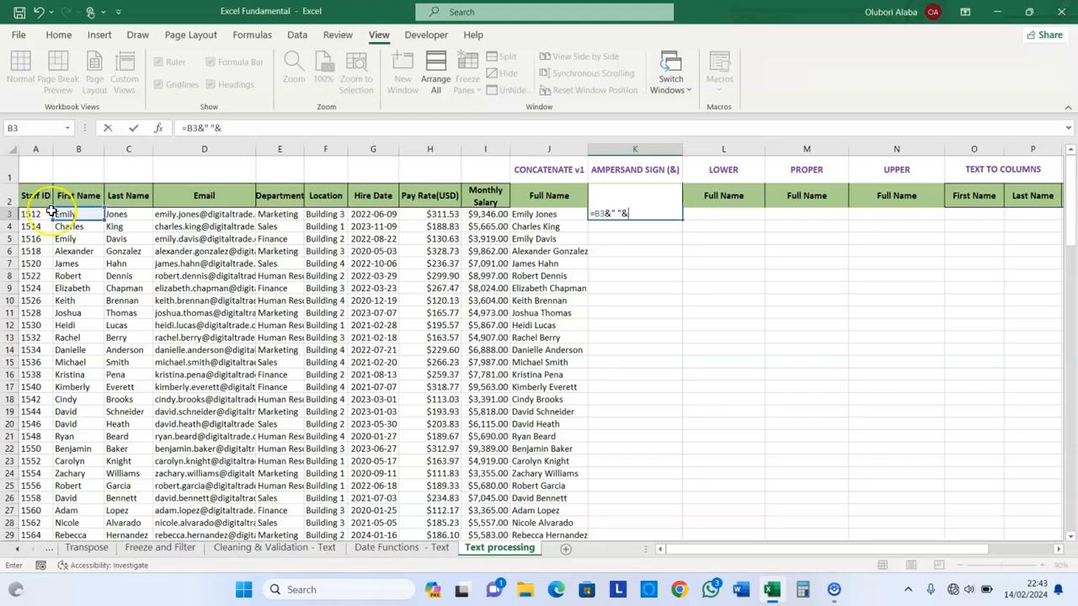
{"action": "left_click", "coordinate": [127, 213]}
{"action": "key", "text": "Return"}
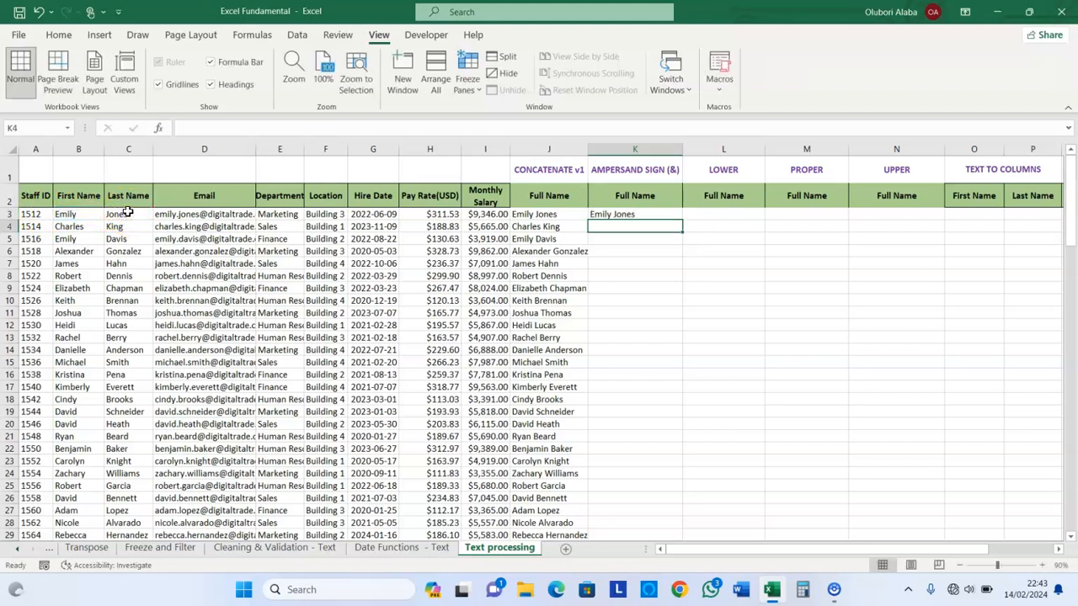
Fill the ampersand formula from K3 down the column and compare it with the CONCAT formula in J3.
{"action": "left_click", "coordinate": [610, 214]}
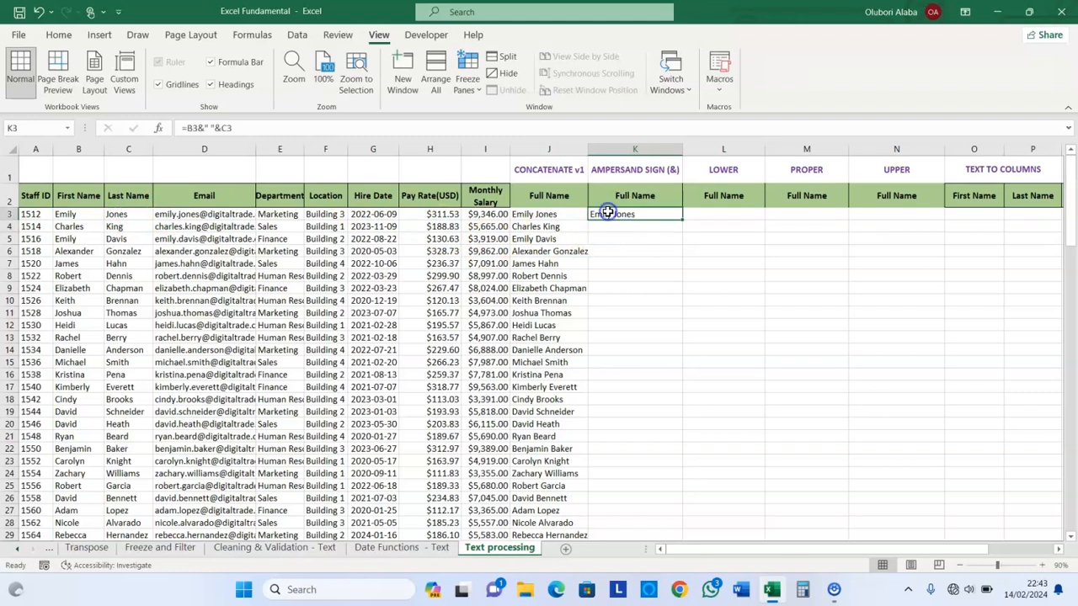
{"action": "double_click", "coordinate": [681, 218]}
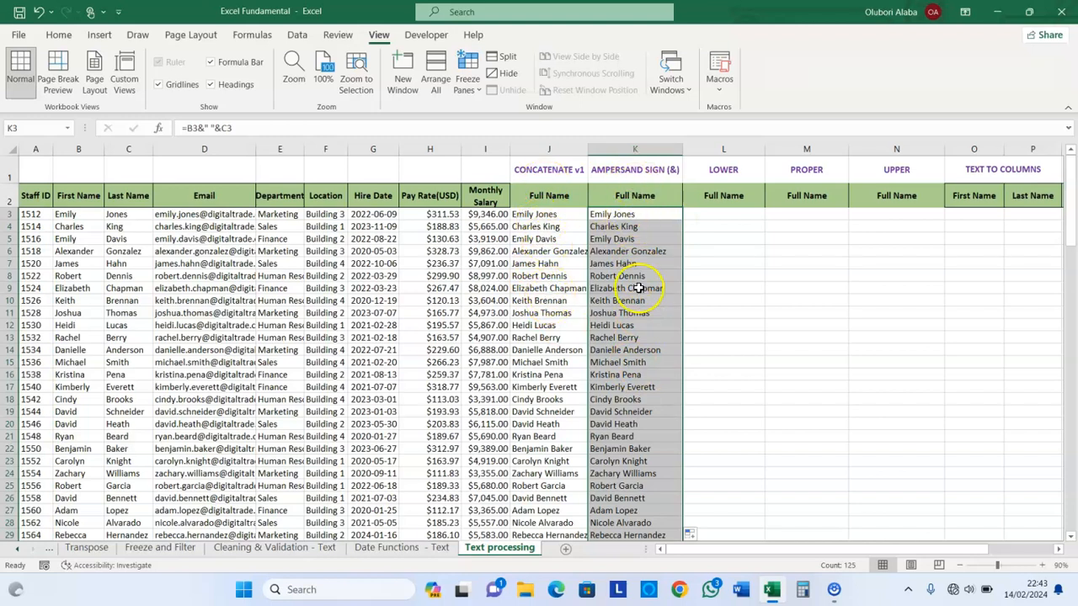
{"action": "left_click", "coordinate": [630, 215]}
{"action": "left_click", "coordinate": [542, 214]}
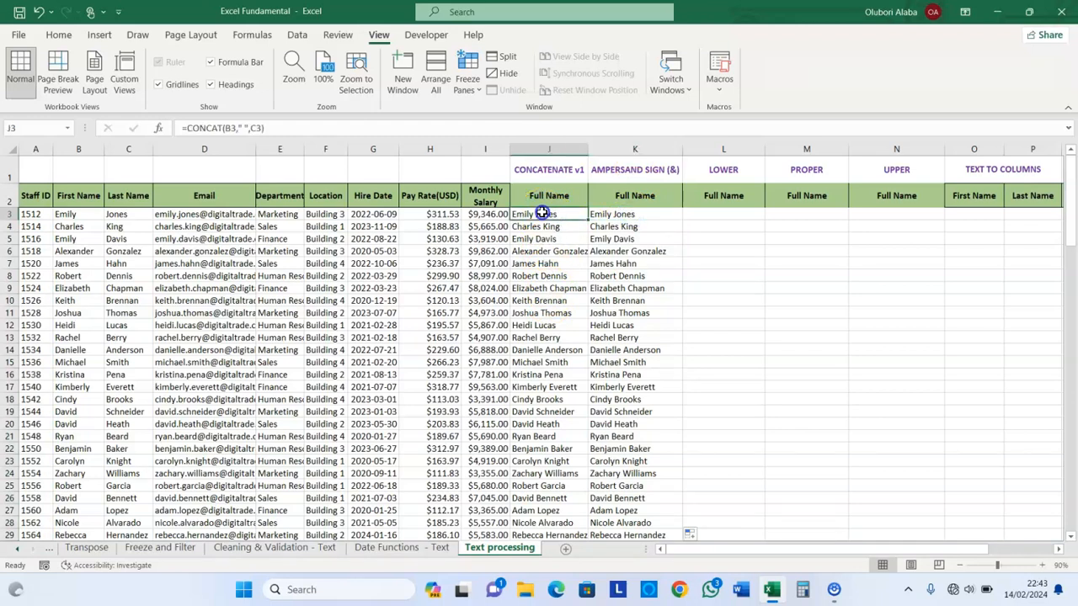
{"action": "left_click", "coordinate": [598, 214]}
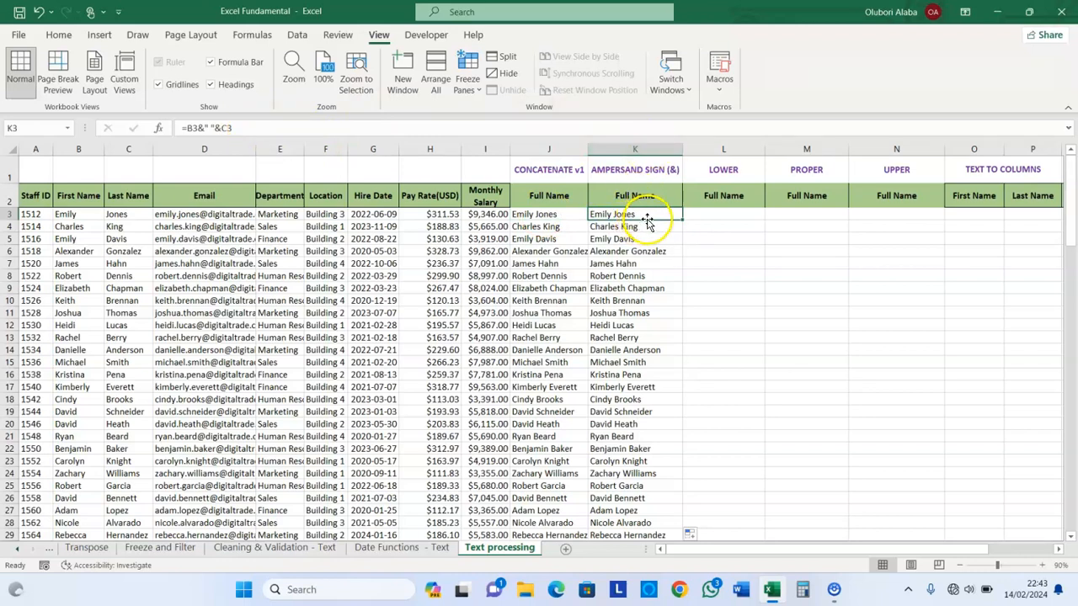
Convert the full name to lowercase in L3 with =LOWER(K3) and fill the formula down the LOWER column.
{"action": "left_click", "coordinate": [718, 214]}
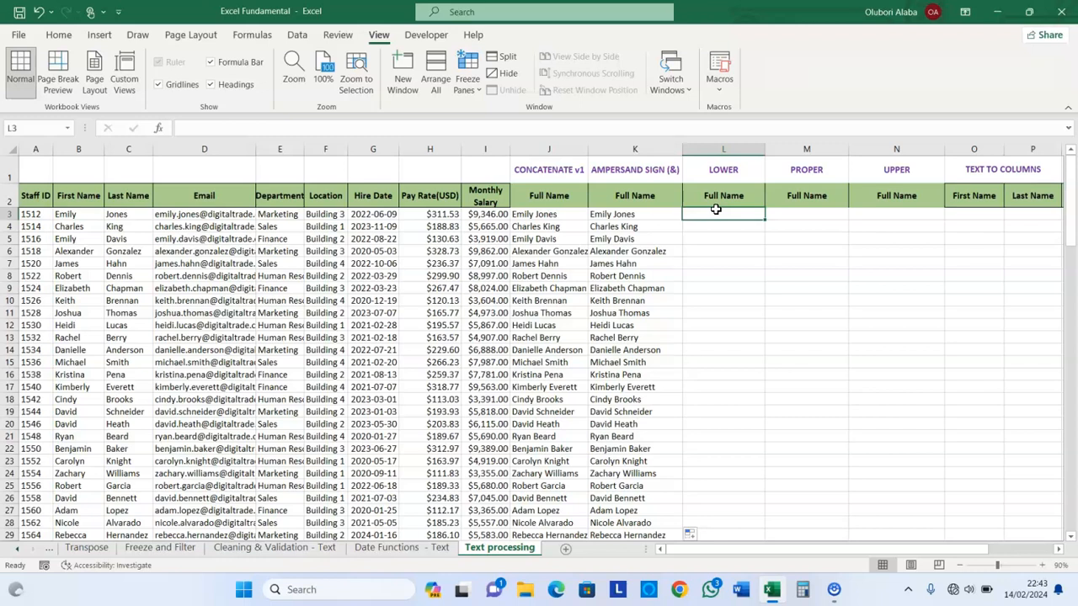
{"action": "type", "text": "="}
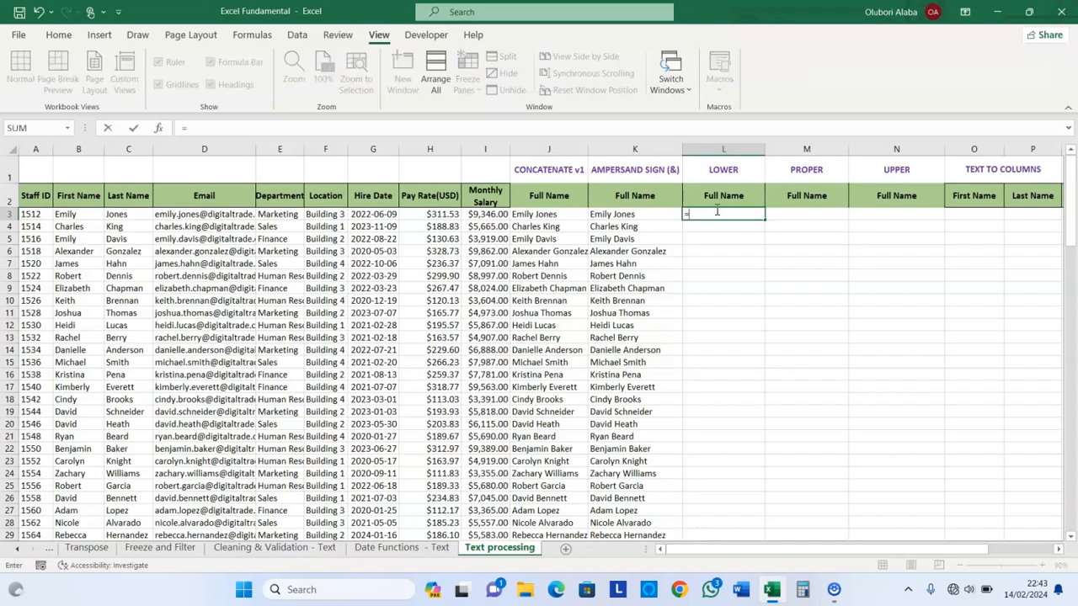
{"action": "type", "text": "low"}
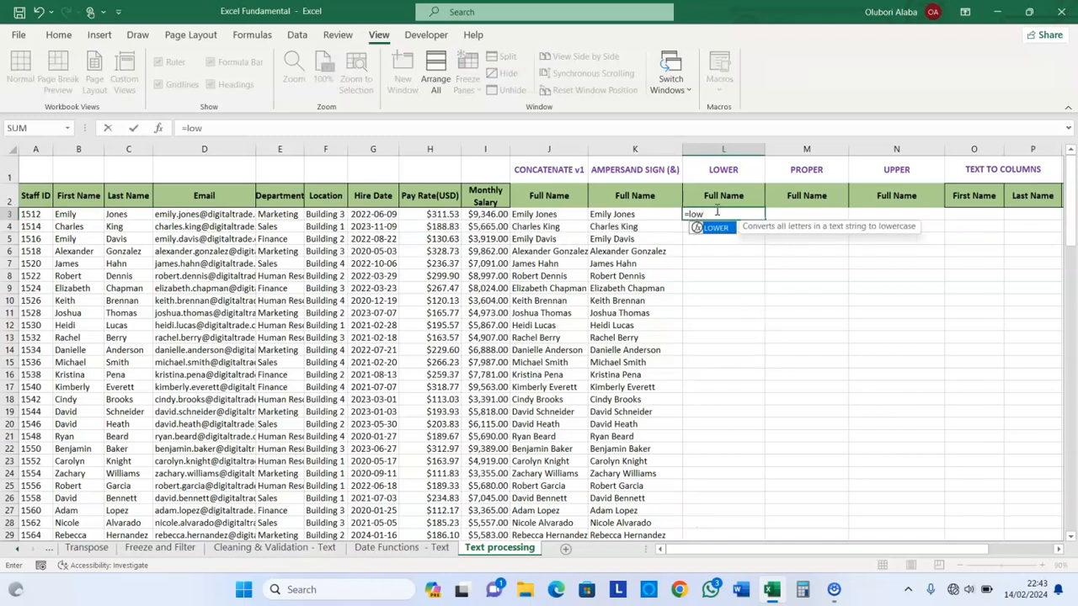
{"action": "key", "text": "Tab"}
{"action": "left_click", "coordinate": [625, 214]}
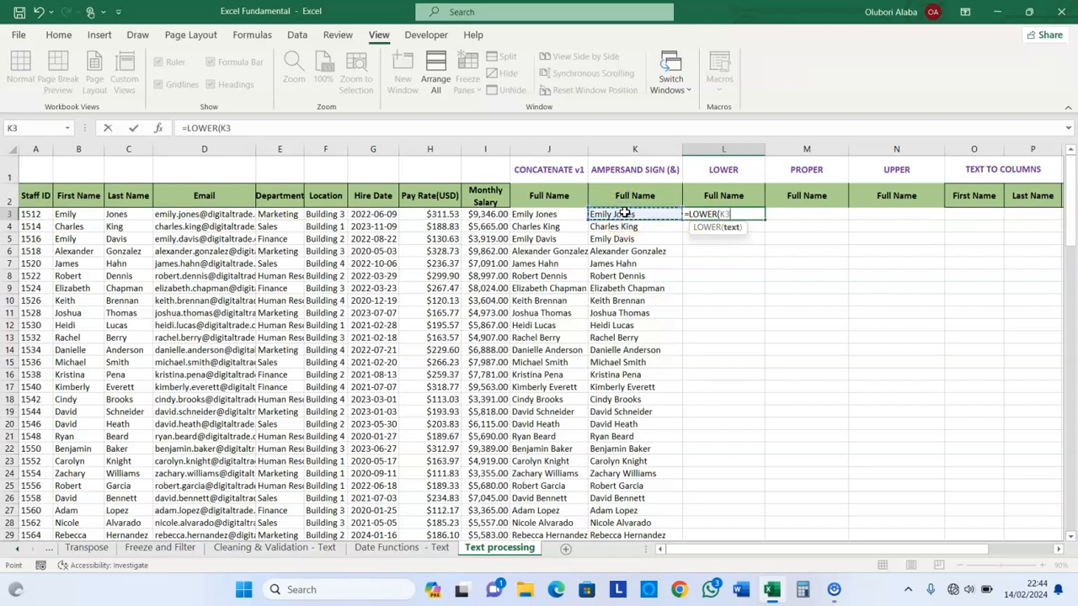
{"action": "key", "text": "Return"}
{"action": "left_click", "coordinate": [706, 215]}
{"action": "double_click", "coordinate": [765, 221]}
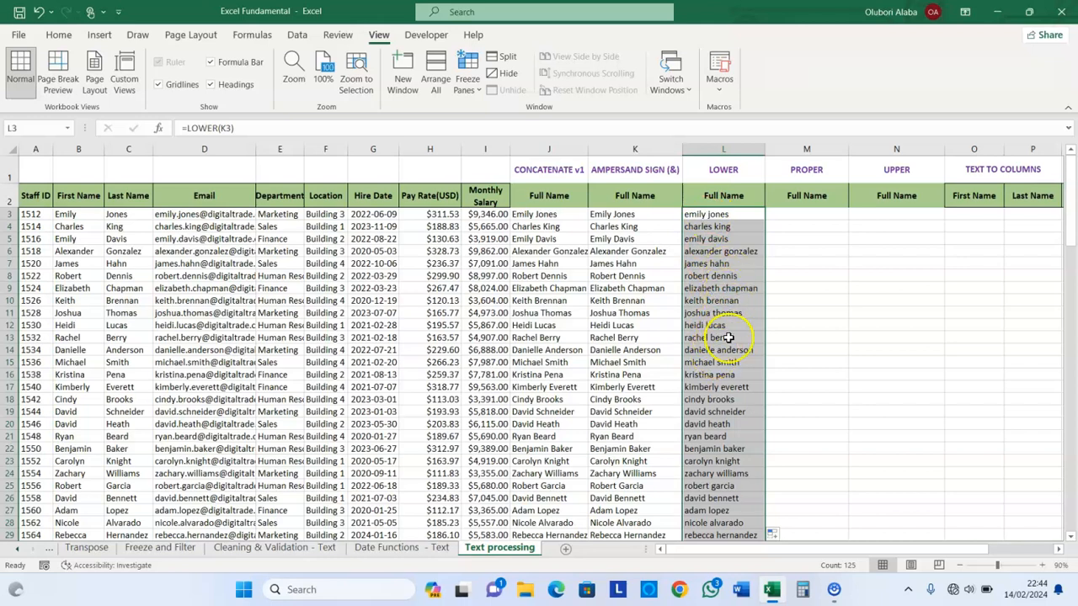
Convert the full name to proper case in M3 with =PROPER(L3) and fill the formula down the PROPER column.
{"action": "left_click", "coordinate": [790, 214]}
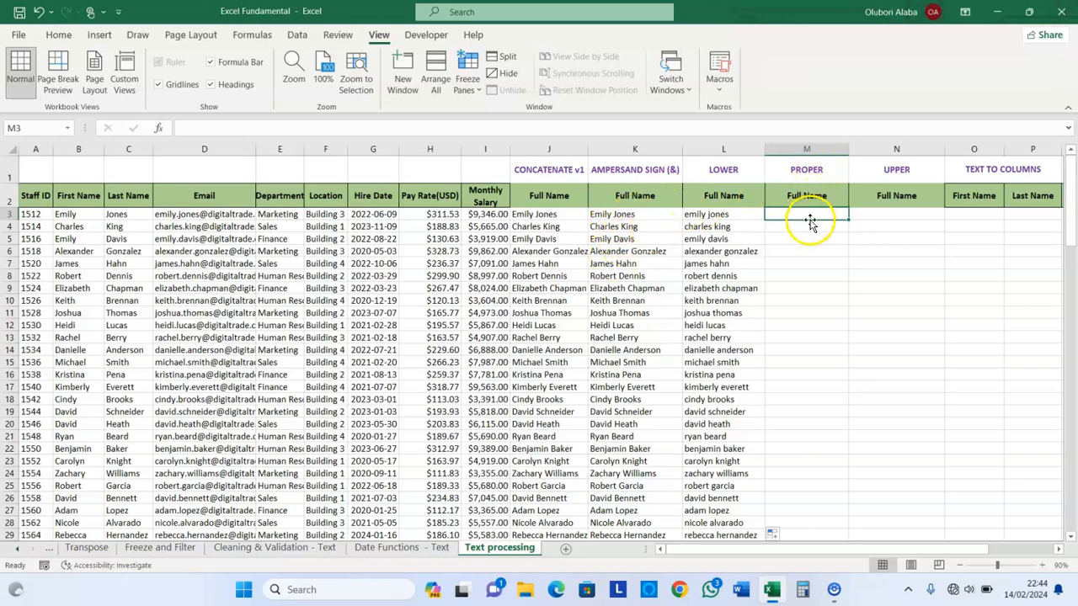
{"action": "type", "text": "="}
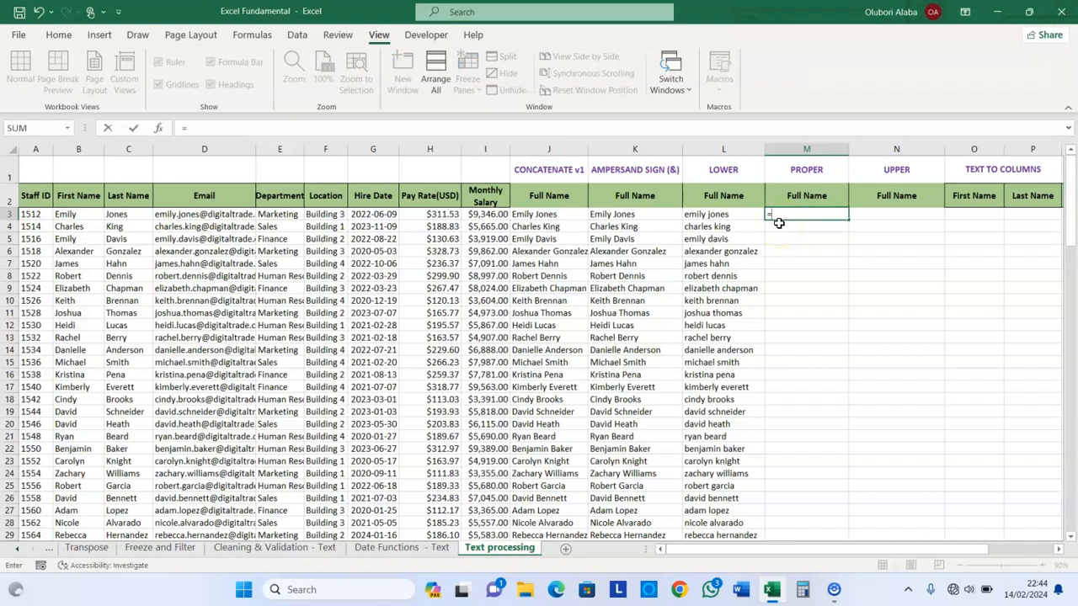
{"action": "type", "text": "pro"}
{"action": "double_click", "coordinate": [781, 229]}
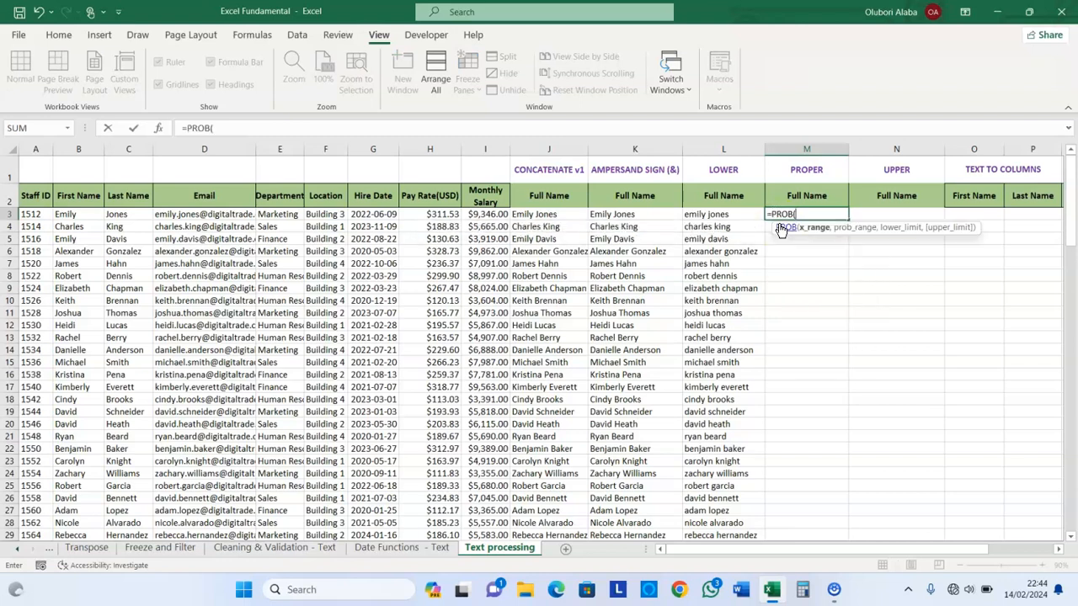
{"action": "key", "text": "BackSpace"}
{"action": "key", "text": "BackSpace"}
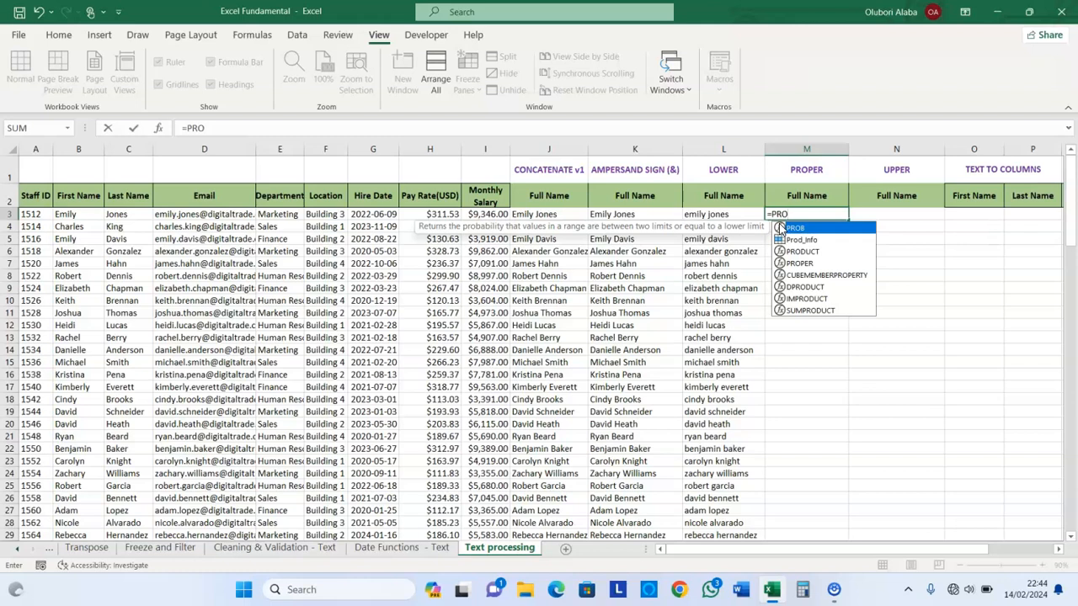
{"action": "double_click", "coordinate": [806, 265]}
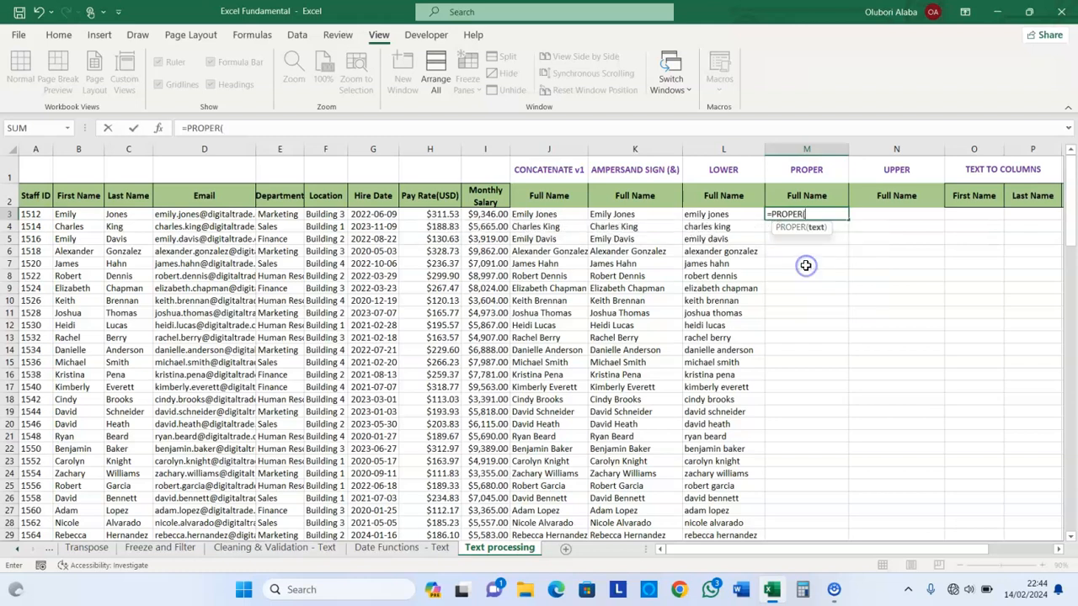
{"action": "left_click", "coordinate": [712, 213]}
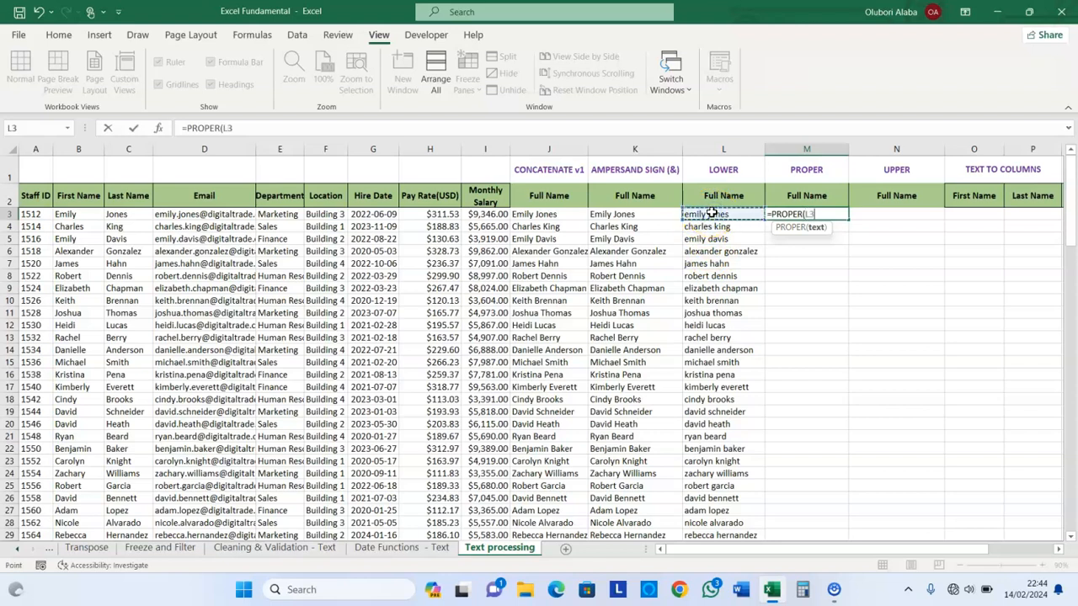
{"action": "key", "text": "Return"}
{"action": "left_click", "coordinate": [798, 215]}
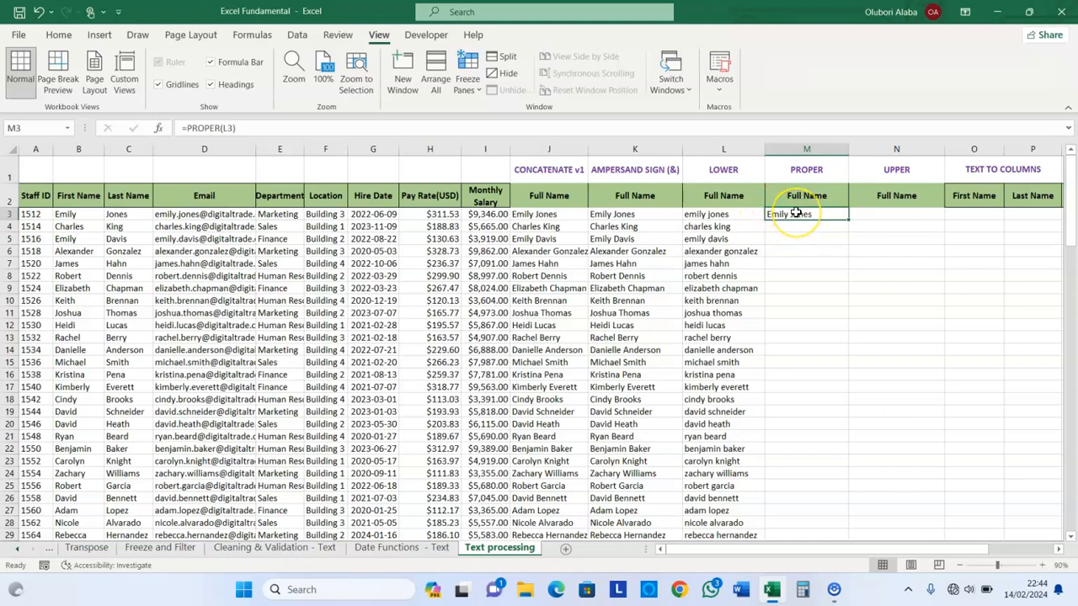
{"action": "double_click", "coordinate": [848, 220]}
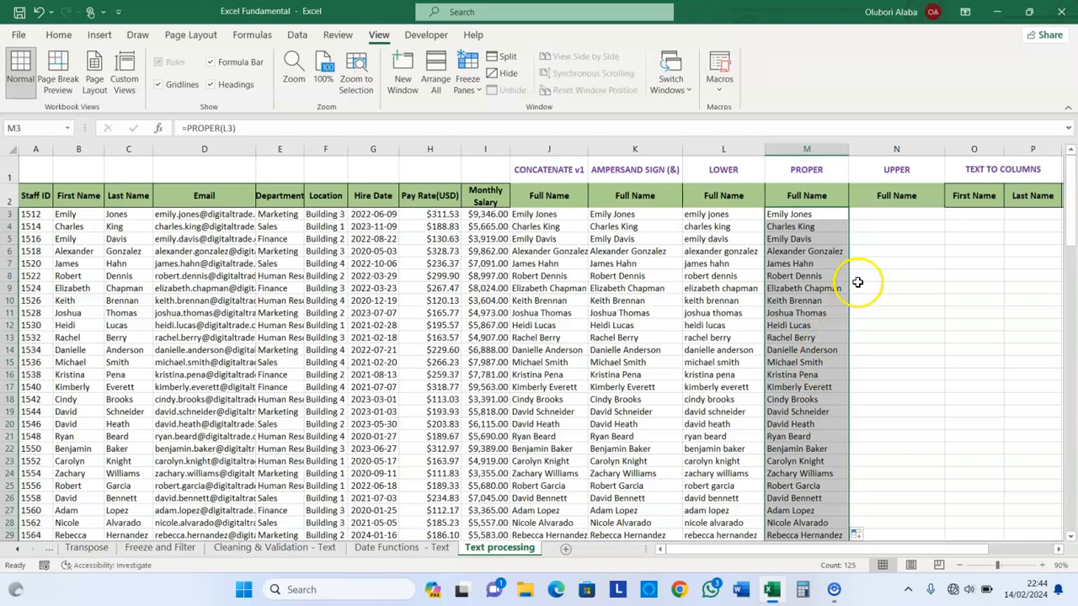
Convert the full name to uppercase in N3 with =UPPER(M3) and fill the formula down the UPPER column.
{"action": "left_click", "coordinate": [870, 214]}
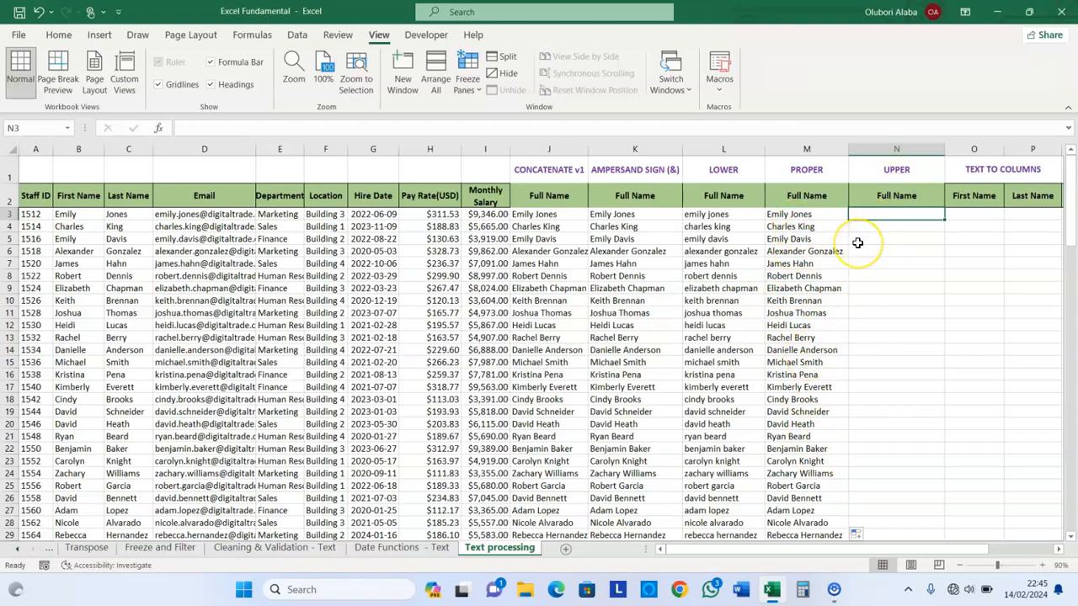
{"action": "type", "text": "="}
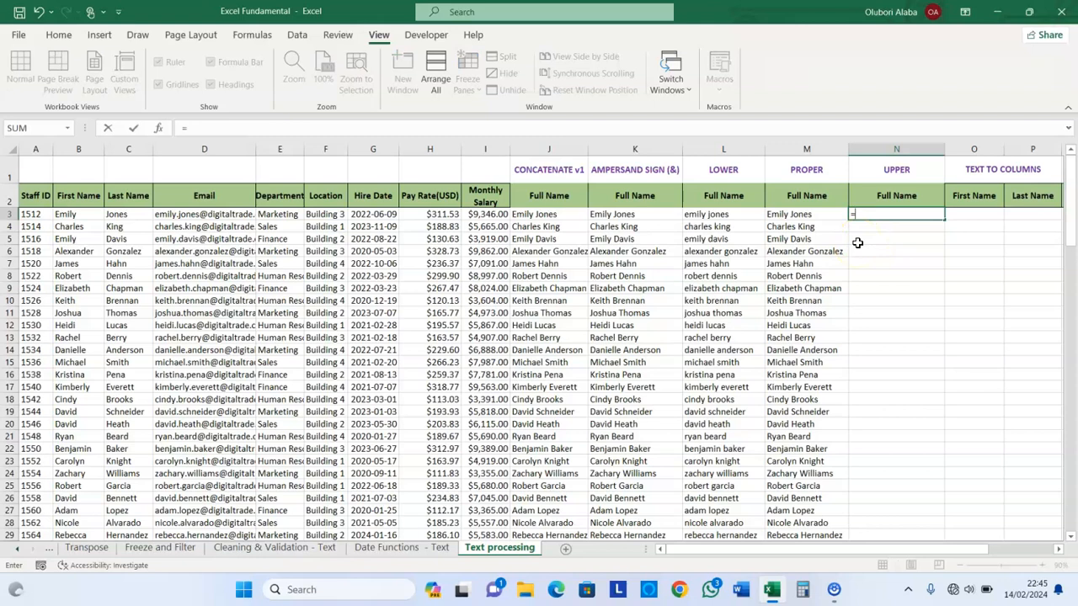
{"action": "type", "text": "upper("}
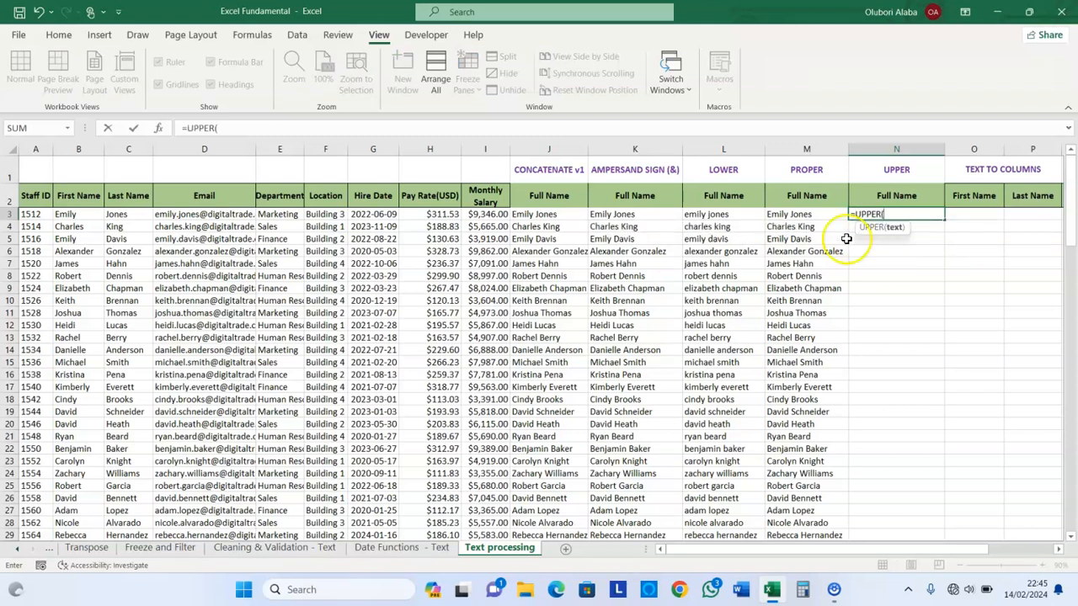
{"action": "left_click", "coordinate": [810, 215]}
{"action": "key", "text": "Return"}
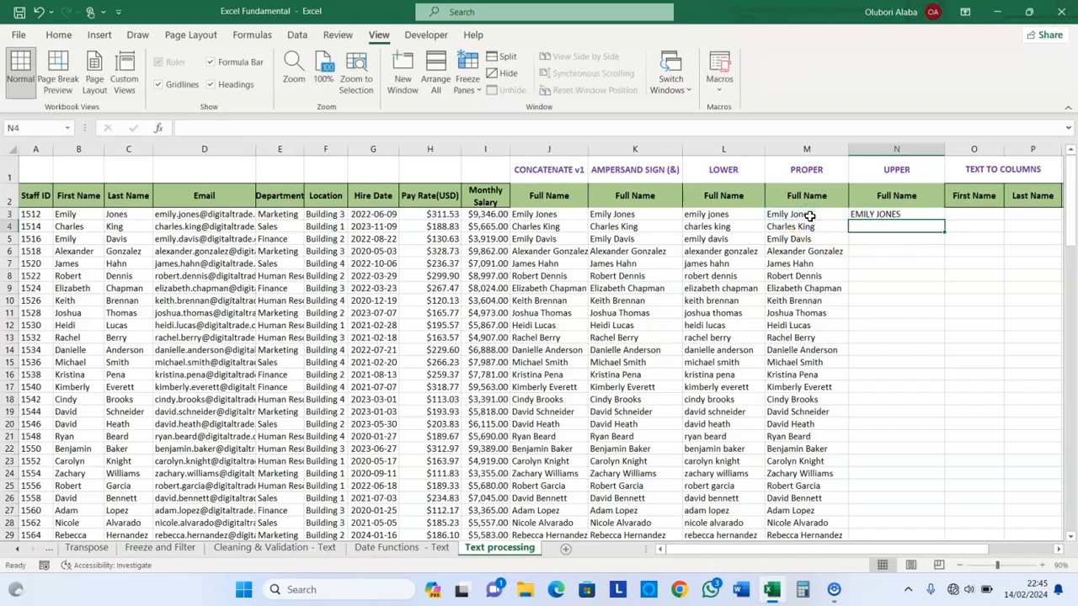
{"action": "left_click", "coordinate": [867, 214]}
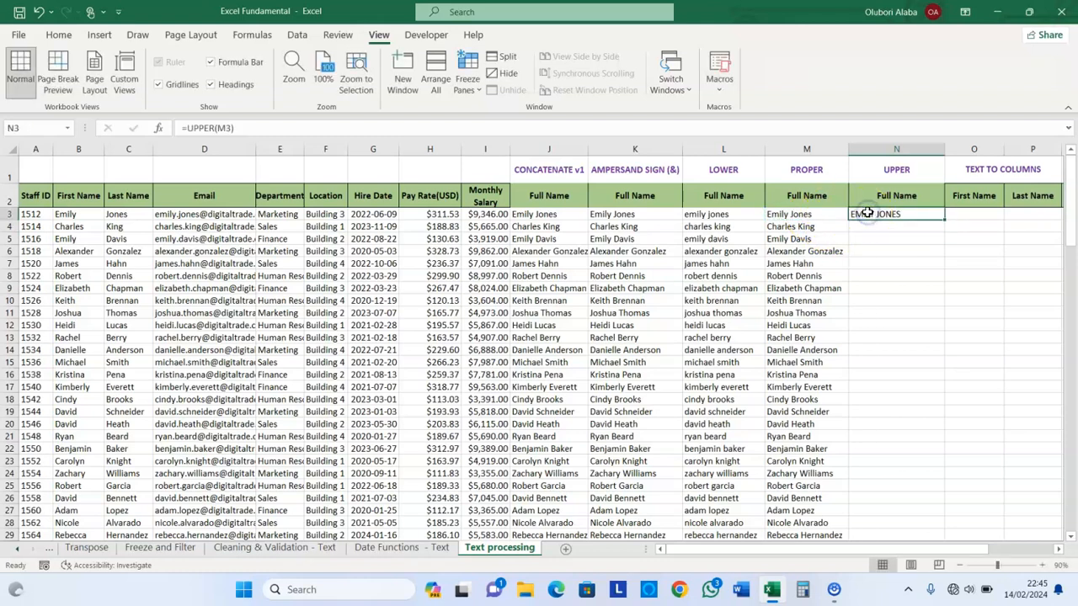
{"action": "double_click", "coordinate": [948, 221]}
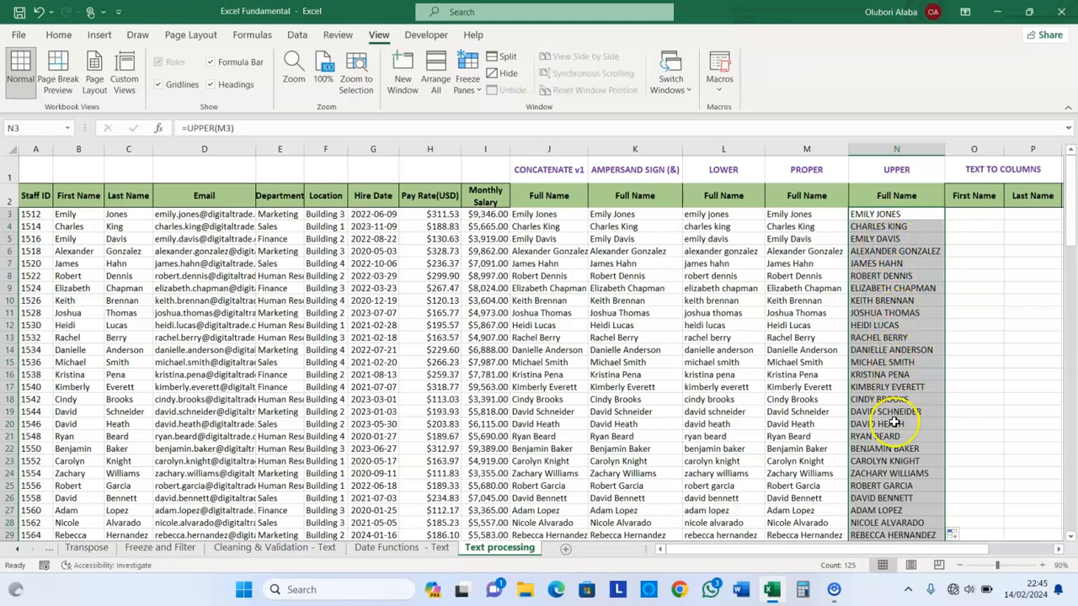
Freeze panes at cell D3 to lock the two header rows and columns A to C, and check the locked area.
{"action": "left_click", "coordinate": [1058, 553]}
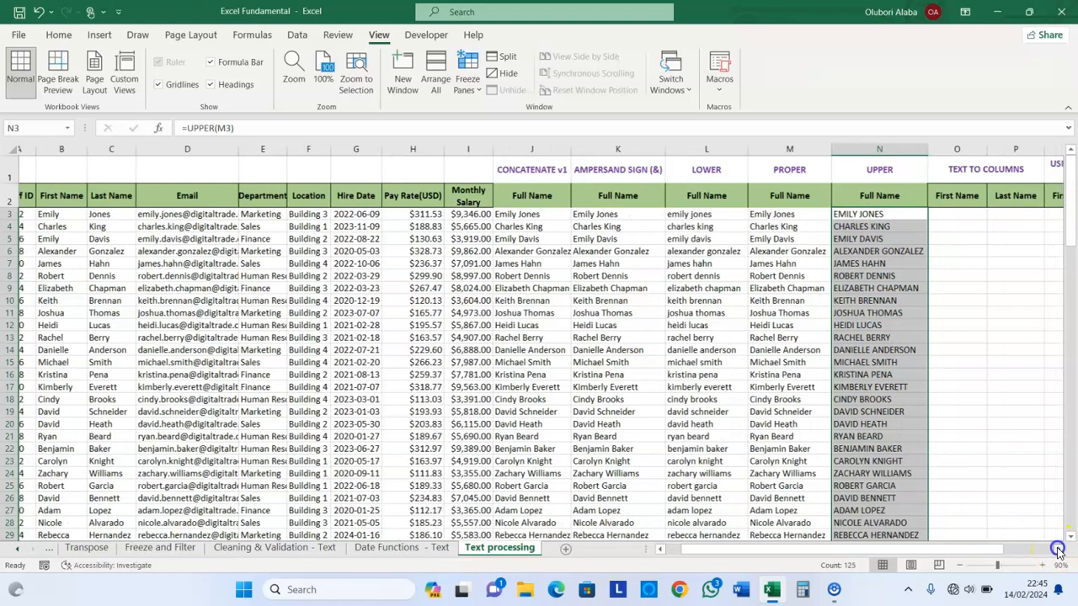
{"action": "left_click", "coordinate": [1059, 552]}
{"action": "left_click", "coordinate": [1059, 552]}
{"action": "left_click", "coordinate": [1059, 553]}
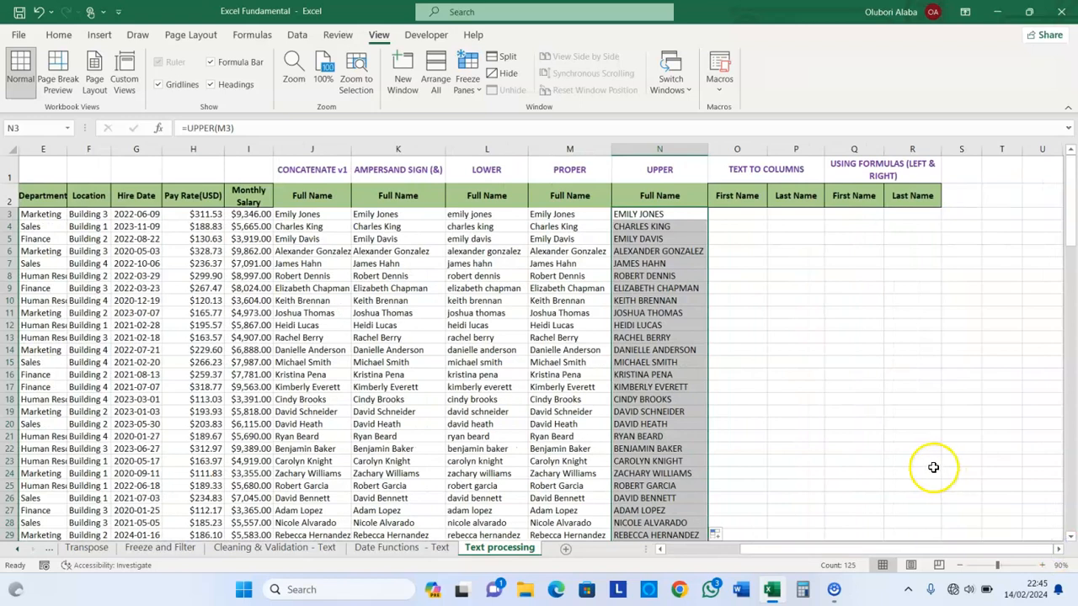
{"action": "left_click", "coordinate": [715, 553]}
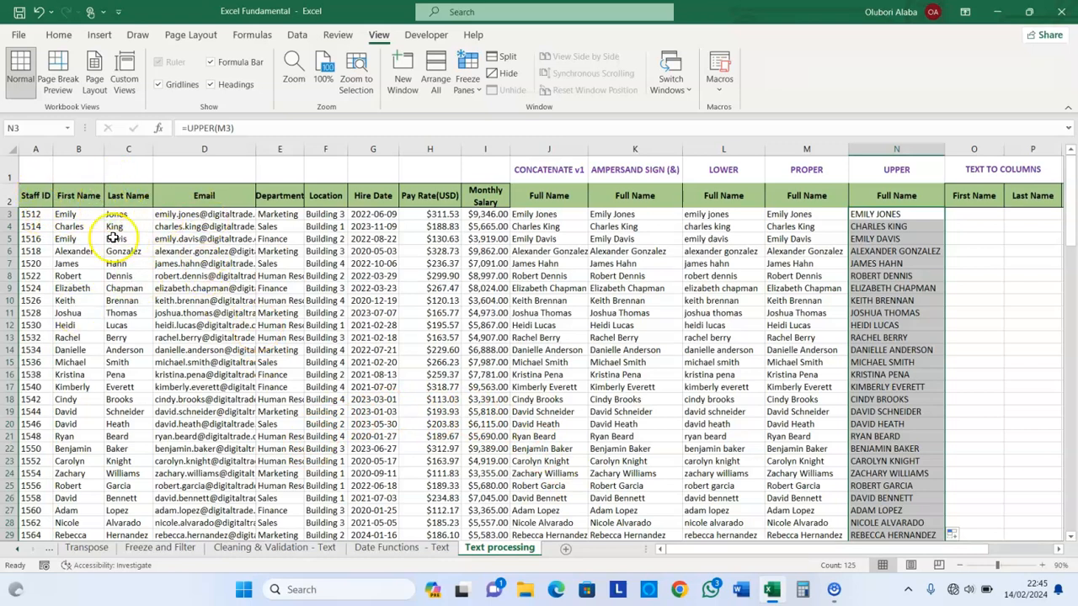
{"action": "left_click", "coordinate": [193, 215]}
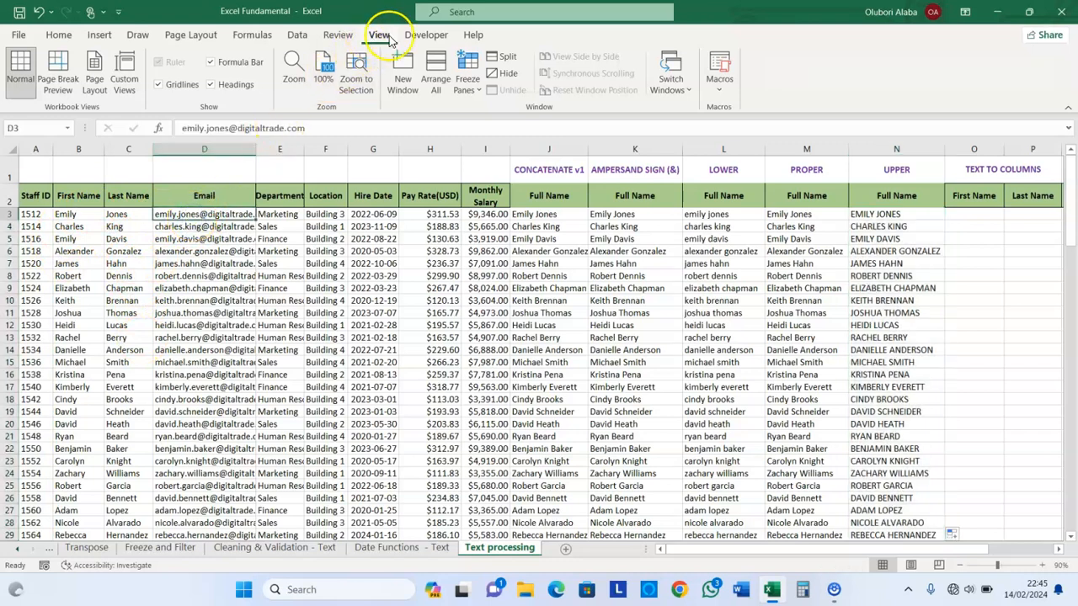
{"action": "left_click", "coordinate": [469, 82]}
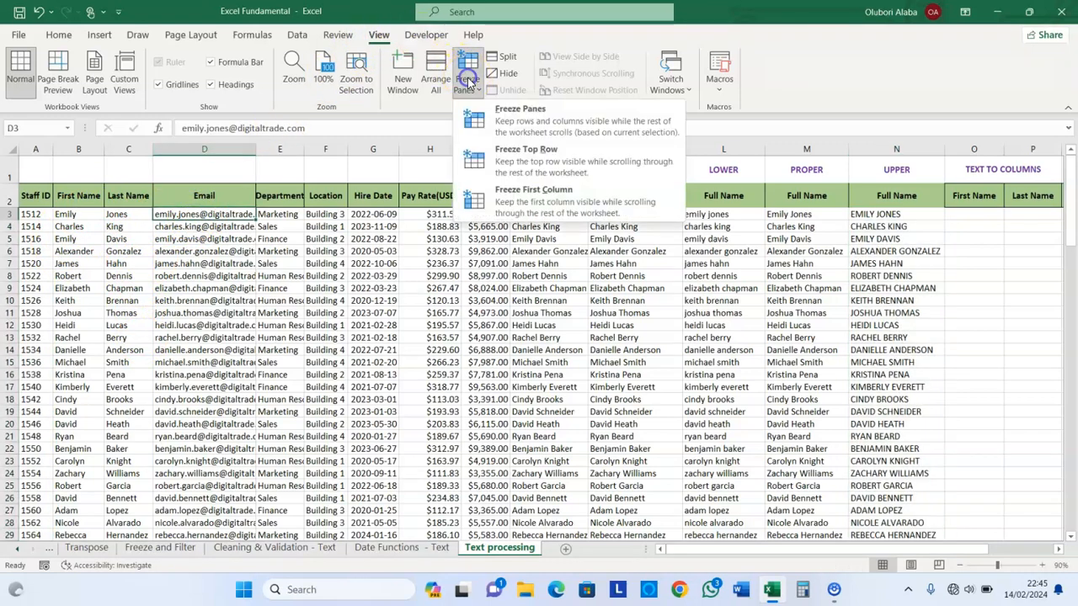
{"action": "left_click", "coordinate": [517, 123]}
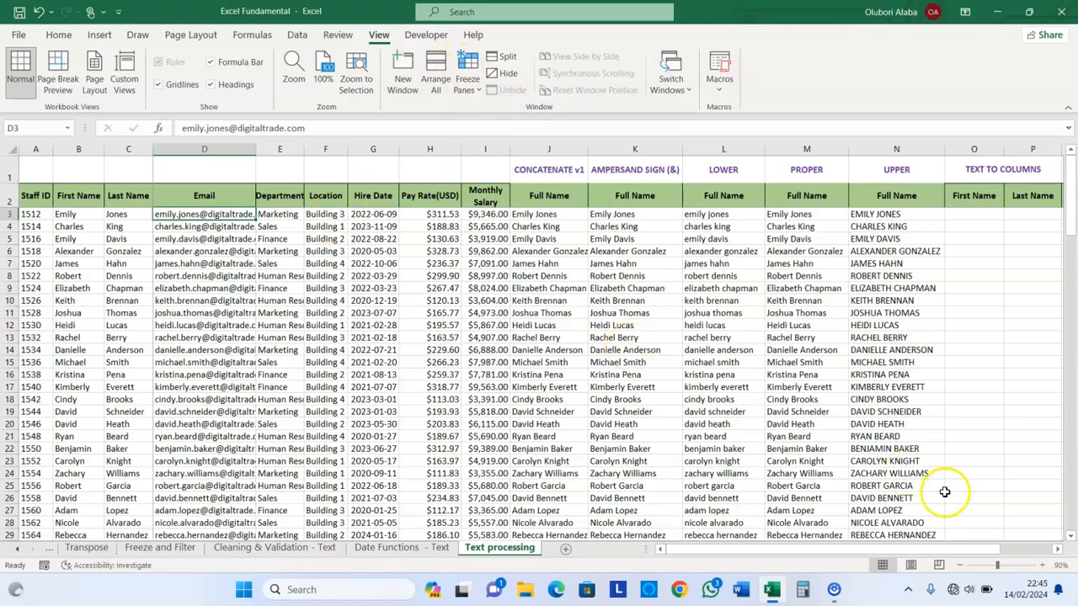
{"action": "left_click", "coordinate": [1018, 554]}
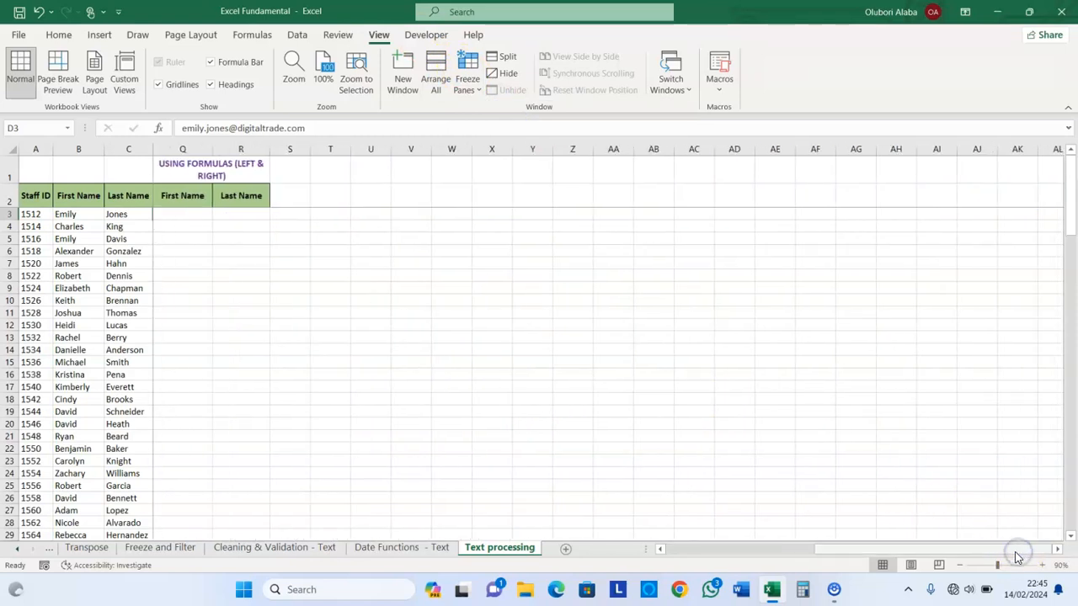
{"action": "left_click", "coordinate": [746, 549]}
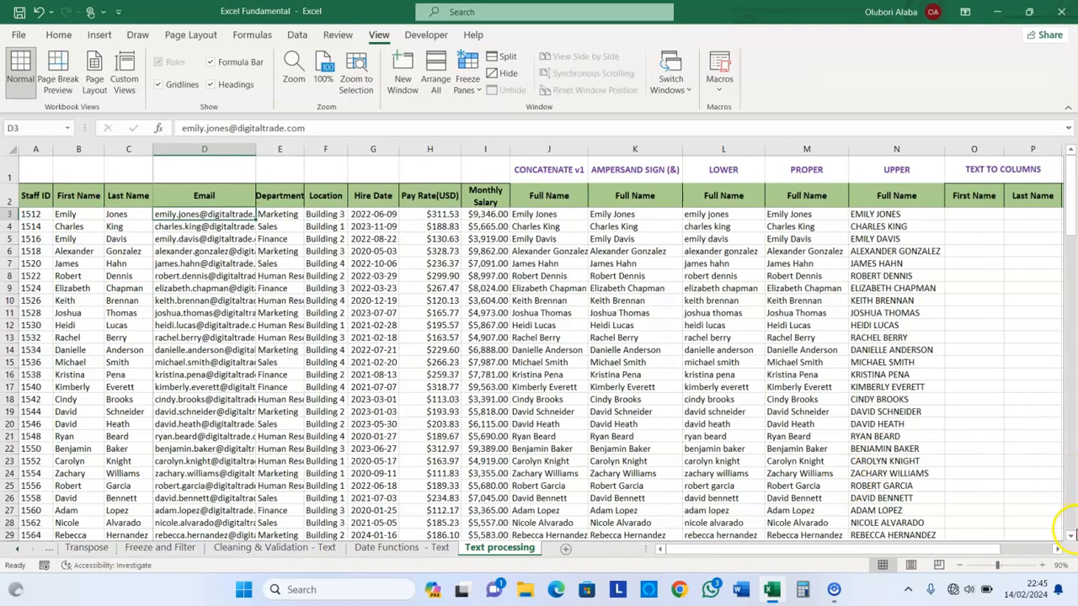
{"action": "left_click", "coordinate": [1072, 539]}
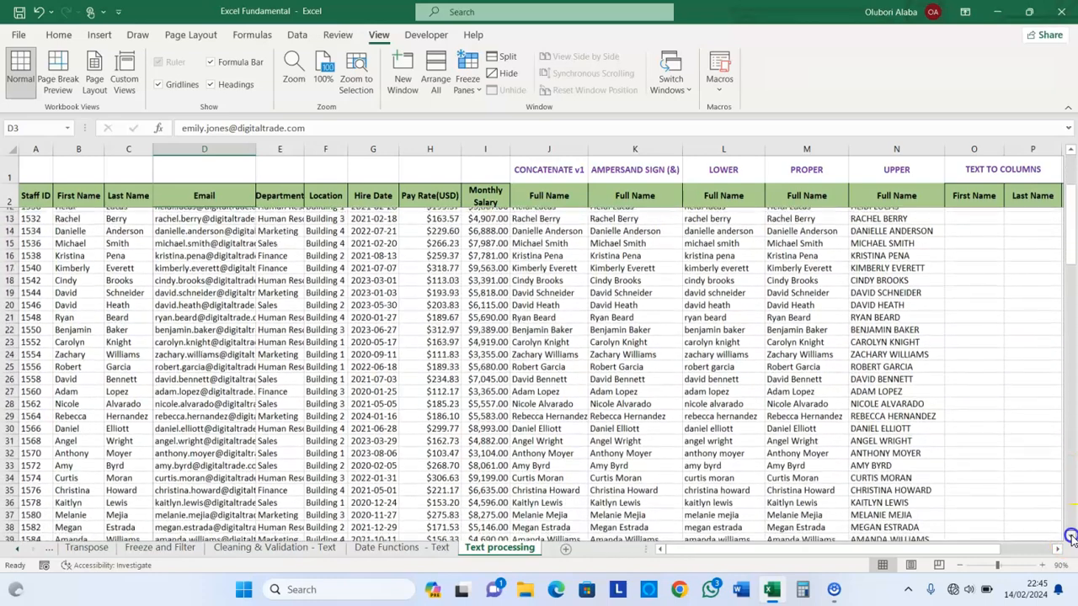
{"action": "left_click", "coordinate": [1072, 539]}
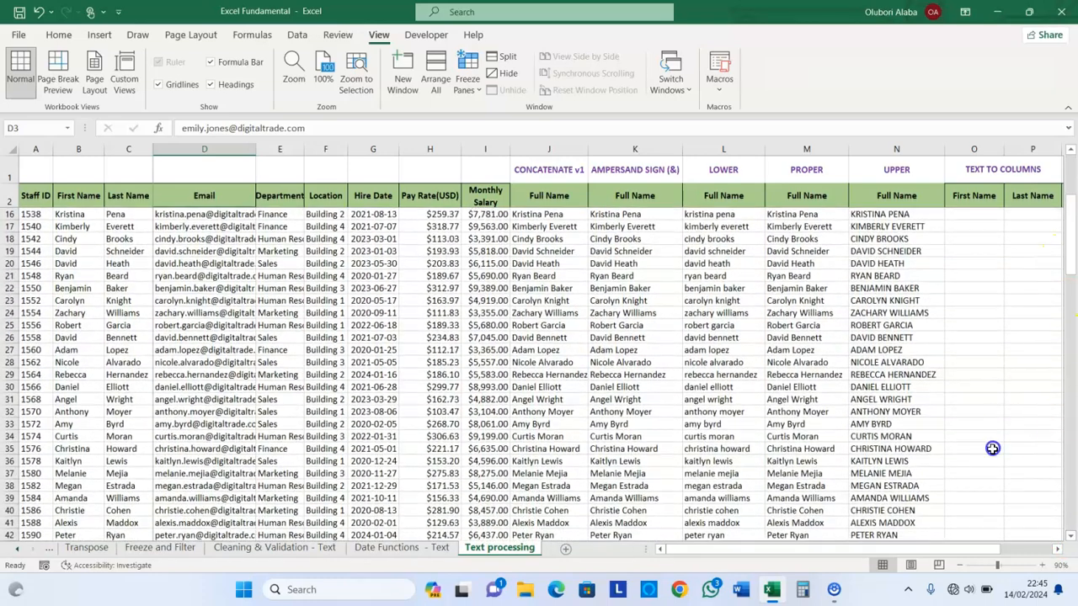
Copy all the uppercase full names in the UPPER column, from N3 down to the last row.
{"action": "left_click", "coordinate": [1059, 549]}
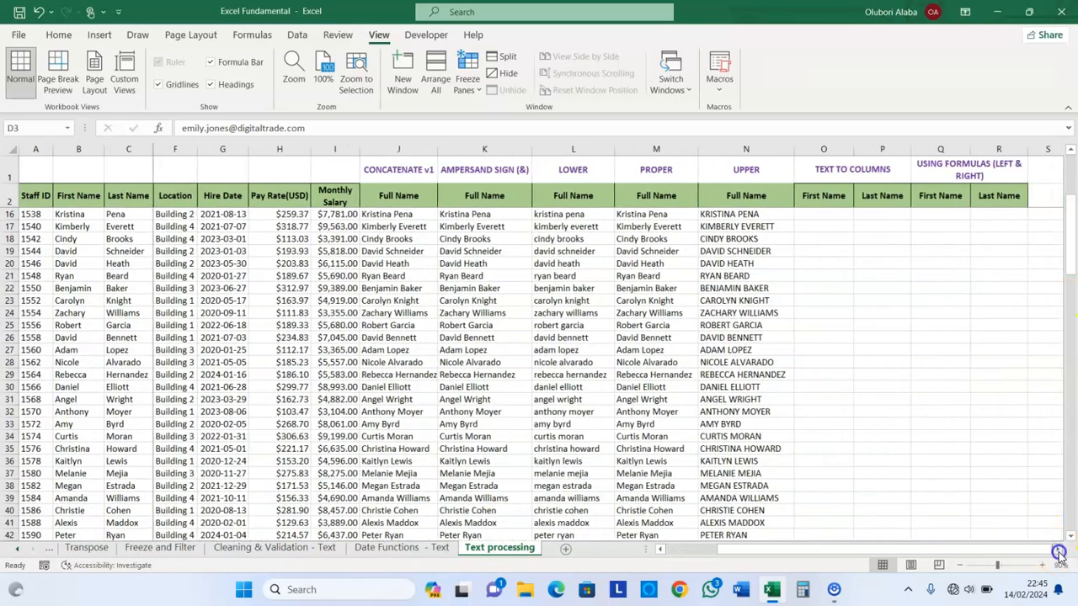
{"action": "left_click", "coordinate": [1059, 550]}
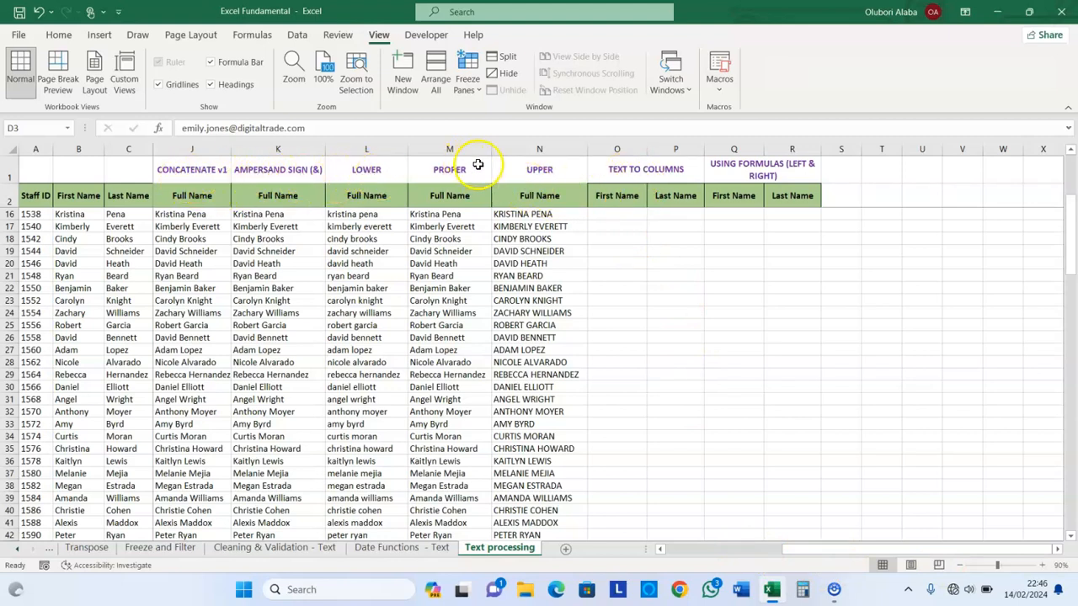
{"action": "left_click", "coordinate": [630, 212]}
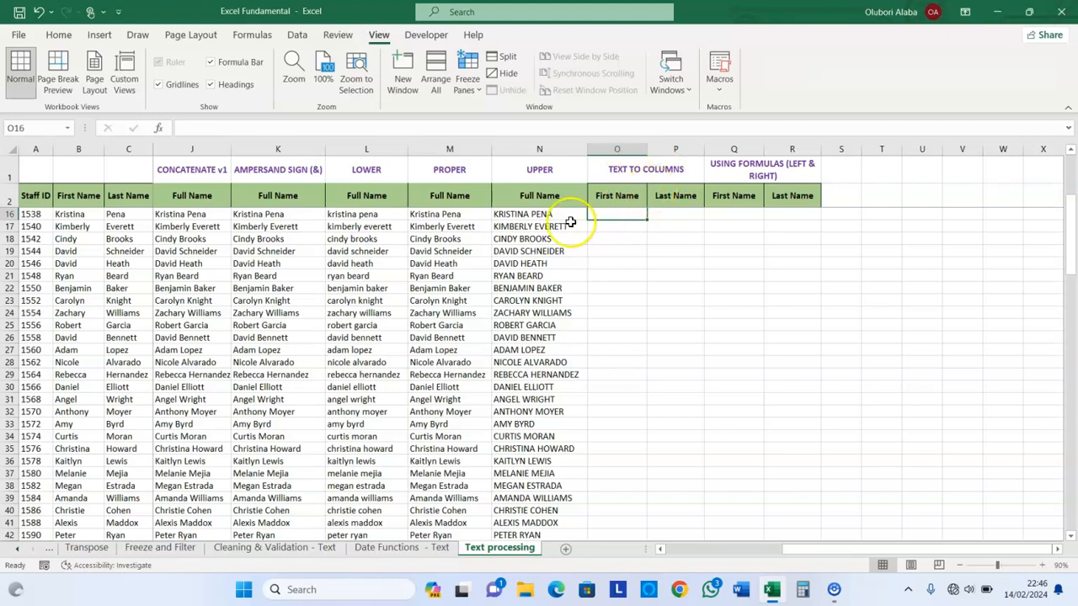
{"action": "left_click", "coordinate": [516, 217]}
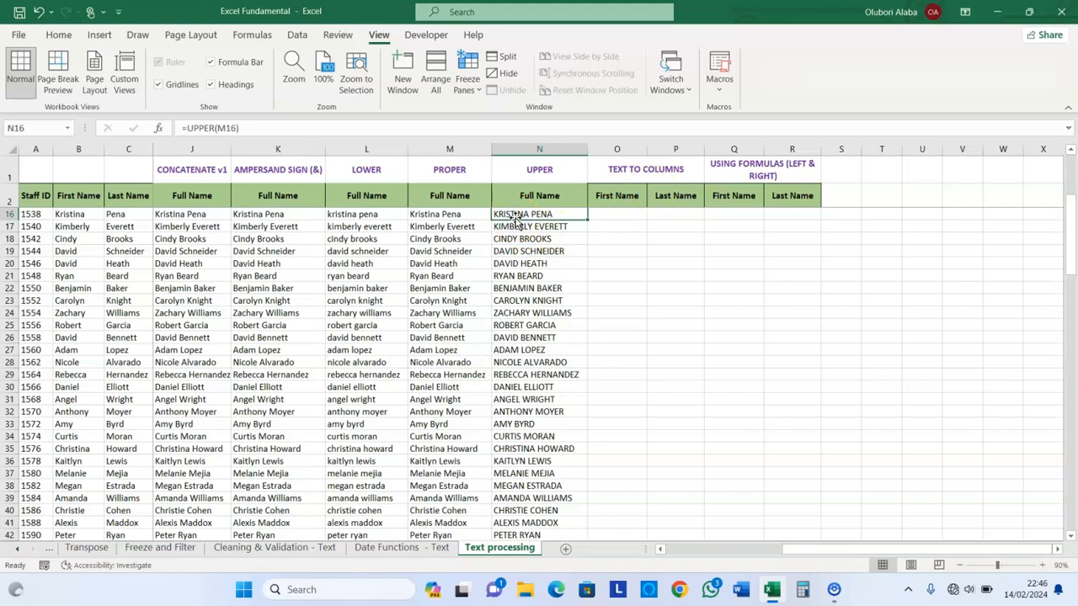
{"action": "scroll", "coordinate": [1071, 181], "scroll_direction": "up", "scroll_amount": 5}
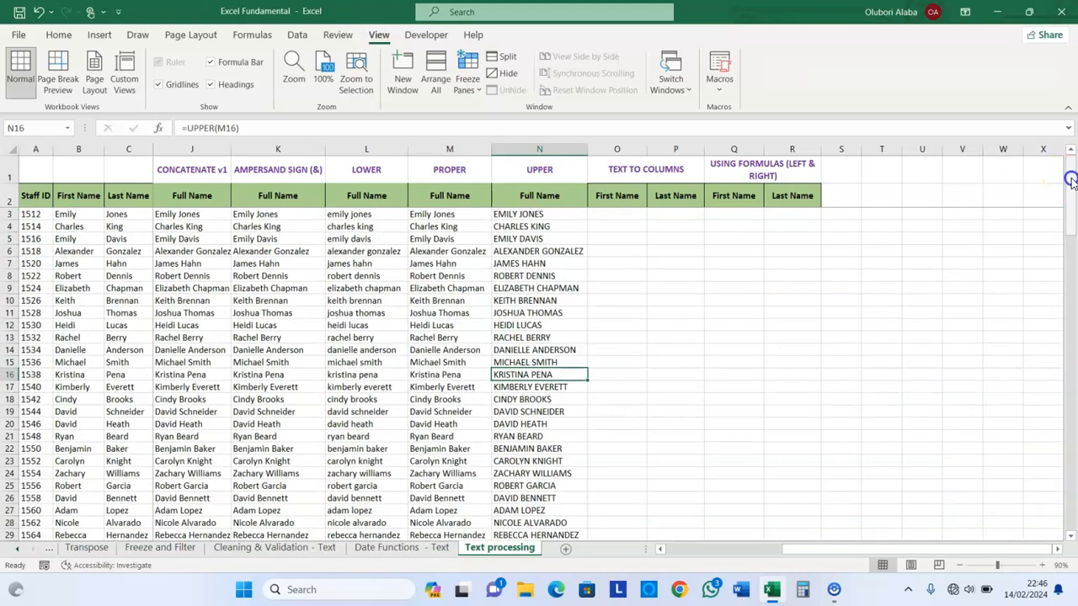
{"action": "left_click", "coordinate": [524, 213]}
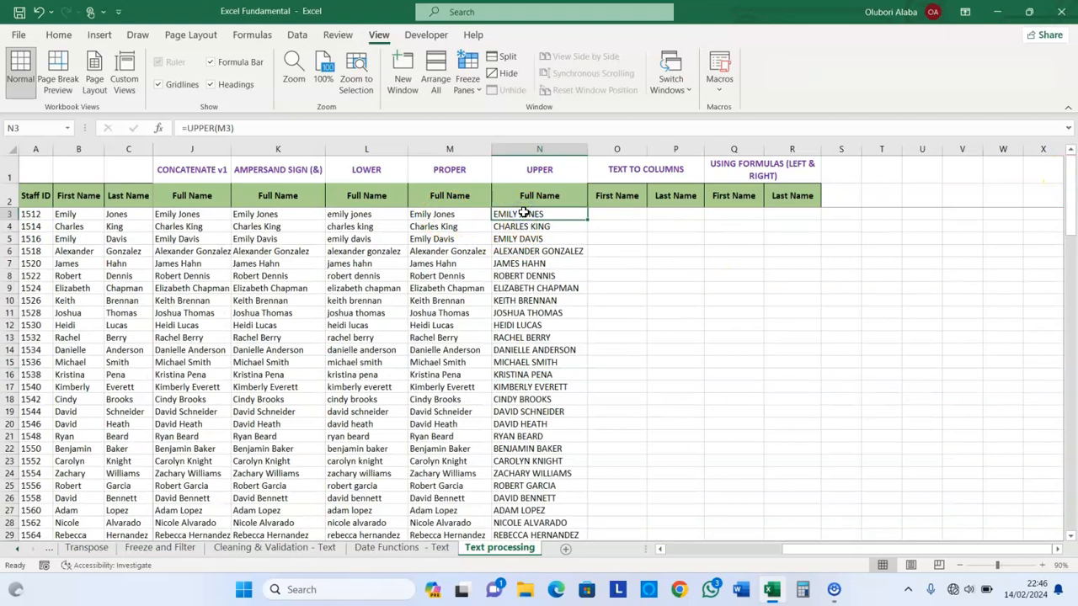
{"action": "key", "text": "ctrl+shift+Down"}
{"action": "key", "text": "ctrl+c"}
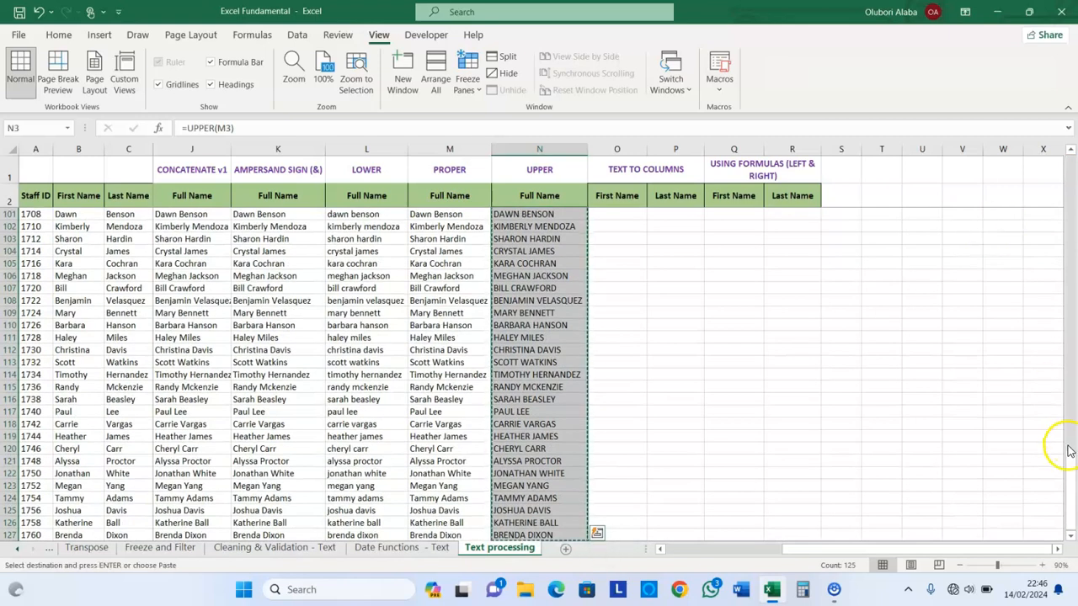
Paste the copied full names as values only, starting at O3 under the TEXT TO COLUMNS First Name heading.
{"action": "left_click_drag", "start_coordinate": [1068, 451], "coordinate": [1067, 161]}
{"action": "left_click", "coordinate": [624, 217]}
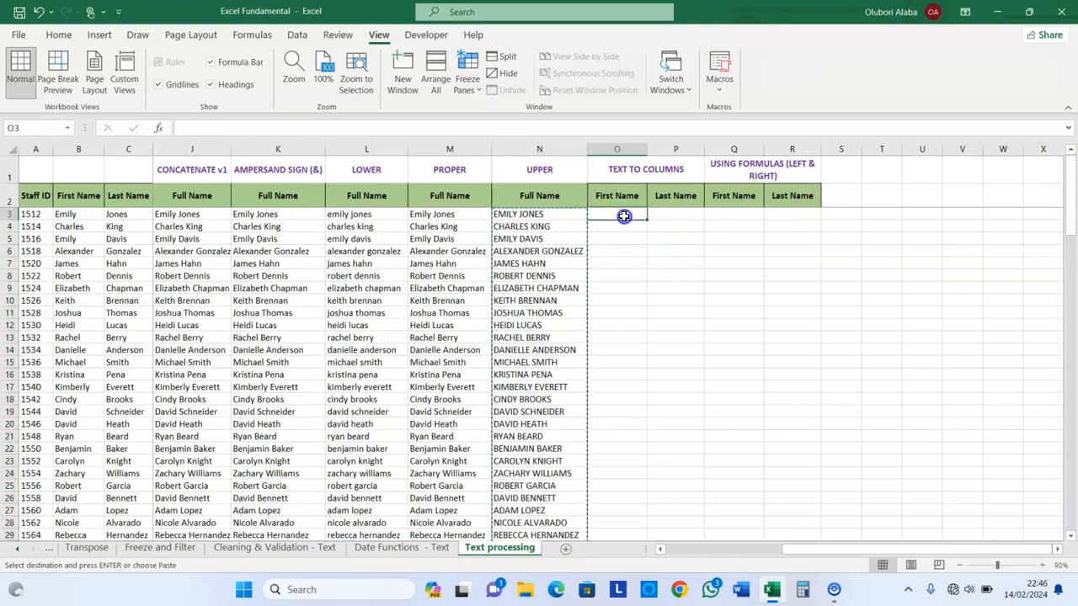
{"action": "right_click", "coordinate": [624, 216]}
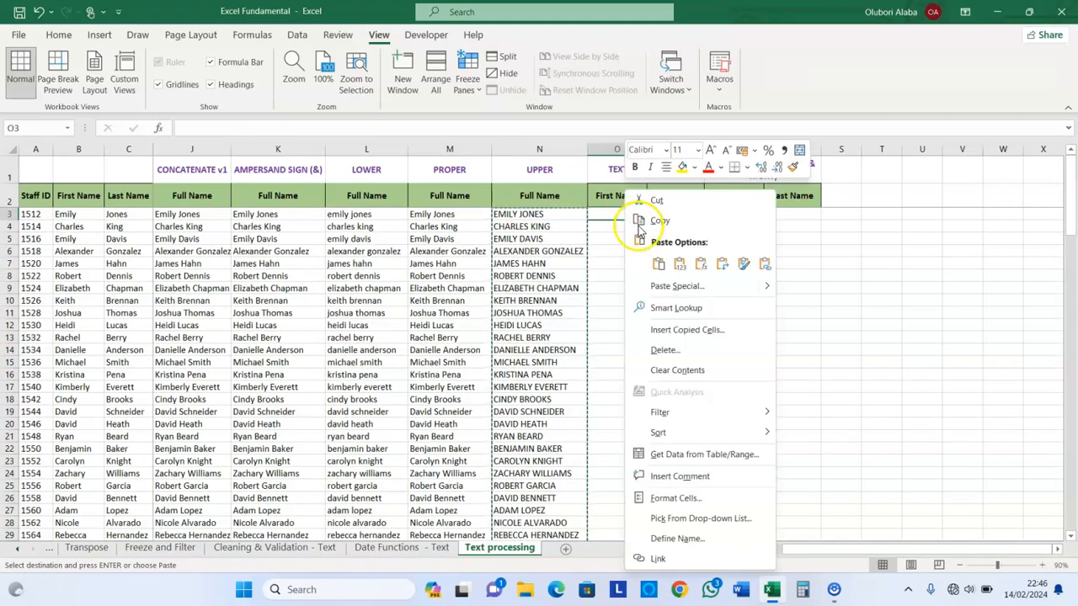
{"action": "left_click", "coordinate": [679, 263]}
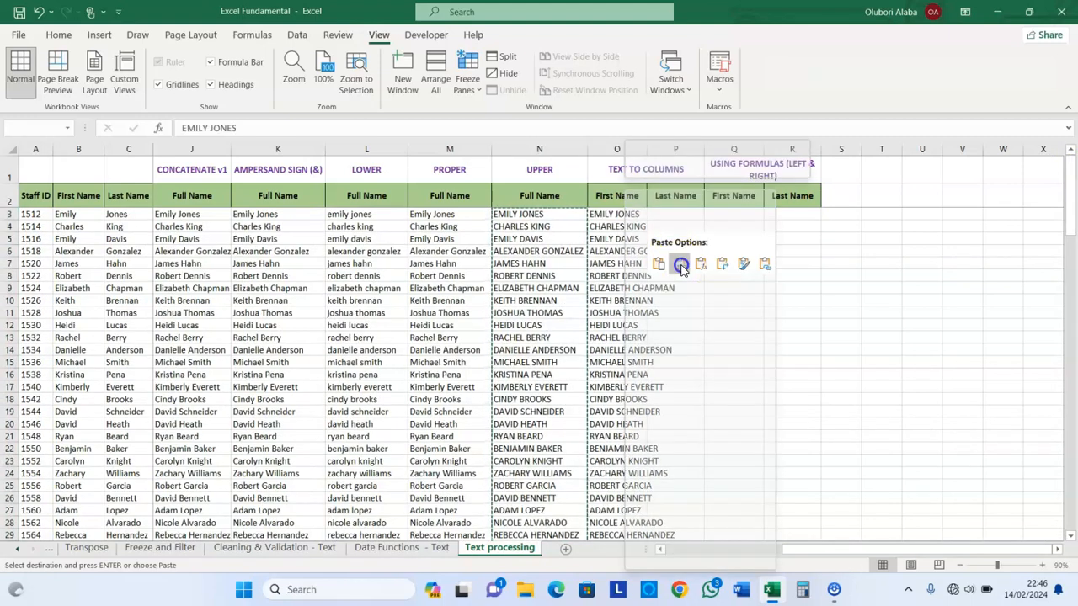
{"action": "left_click", "coordinate": [596, 244]}
{"action": "key", "text": "Escape"}
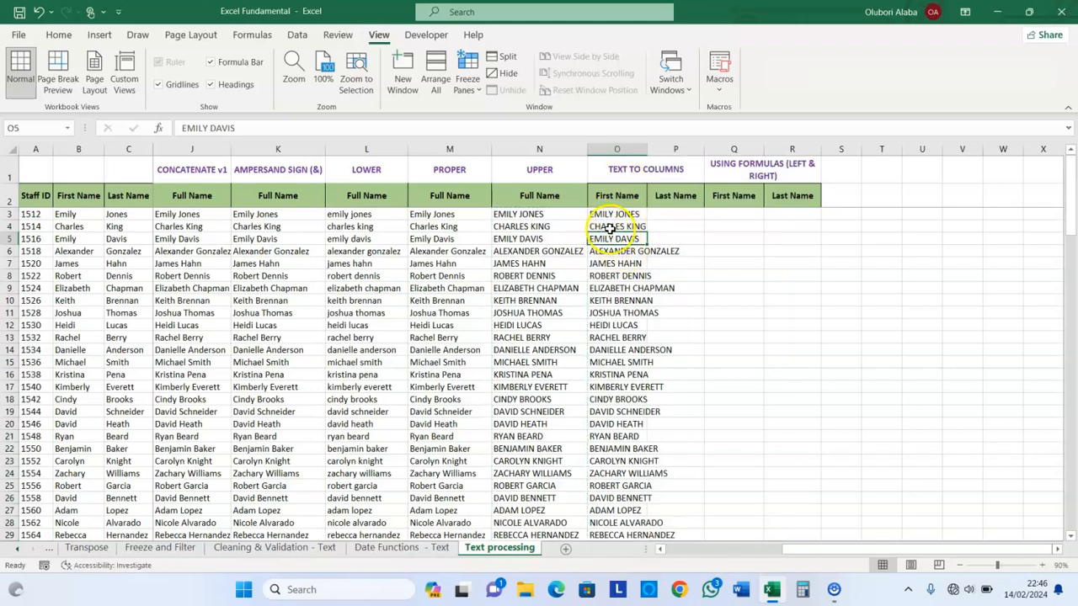
Split the pasted full names from O3 down to the last row with Text to Columns, delimited by Space only with Tab cleared.
{"action": "left_click", "coordinate": [604, 214]}
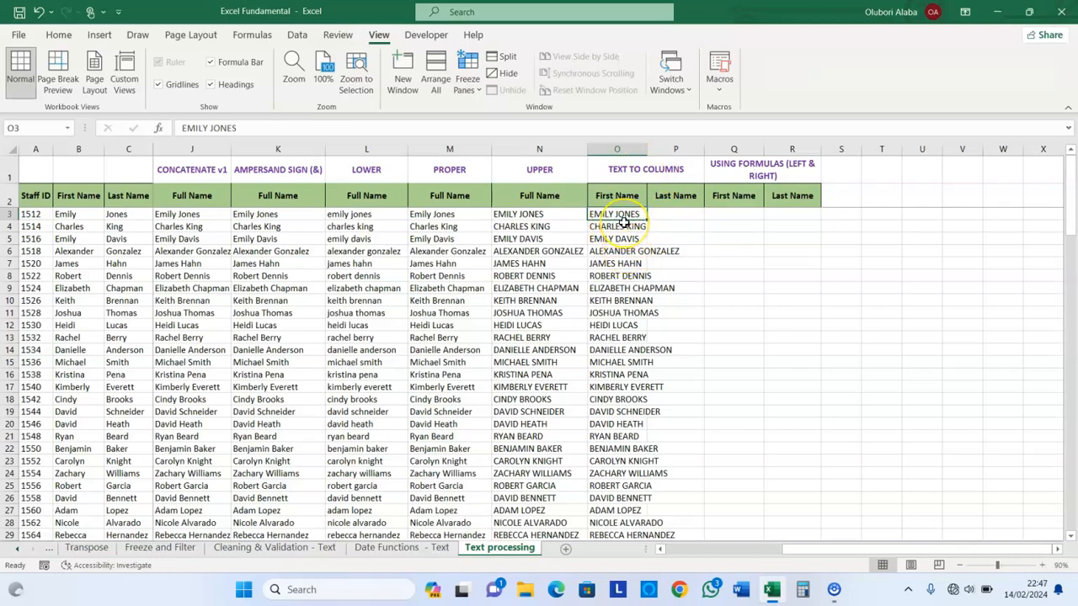
{"action": "key", "text": "ctrl+shift+Down"}
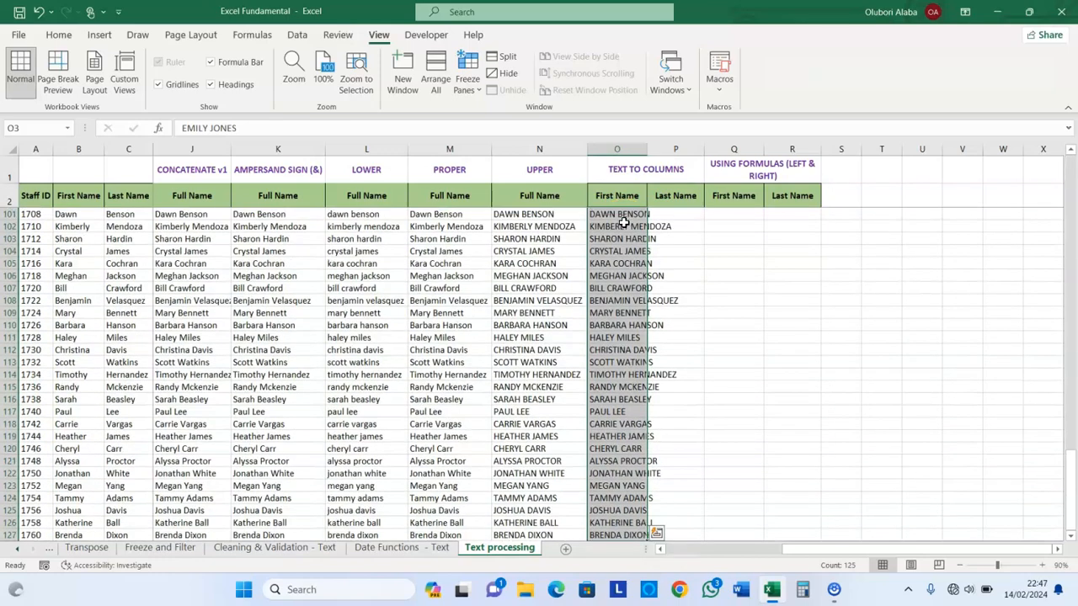
{"action": "left_click", "coordinate": [298, 36]}
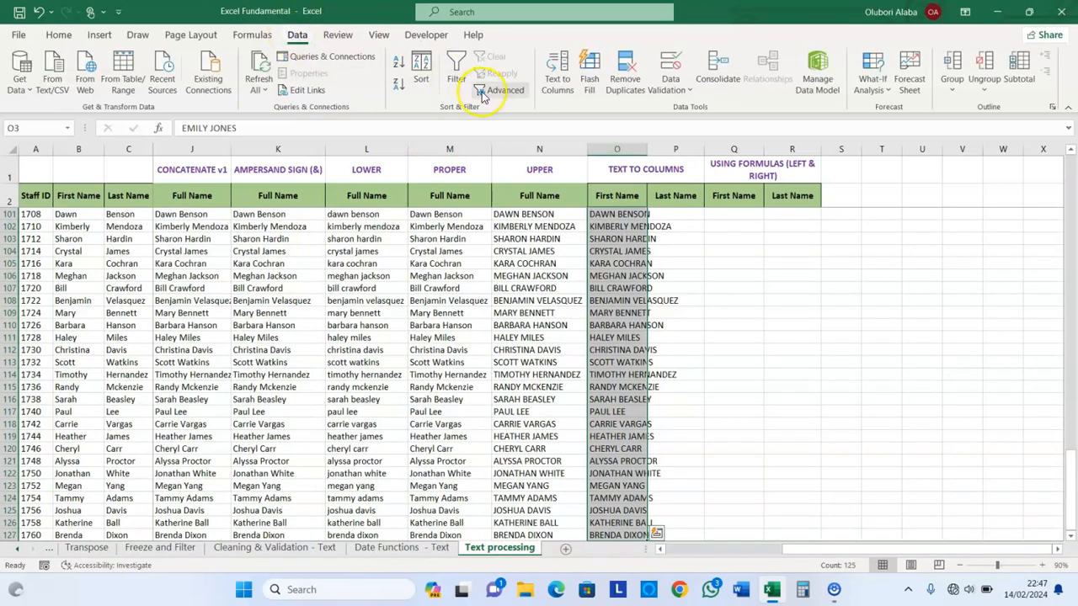
{"action": "left_click", "coordinate": [559, 86]}
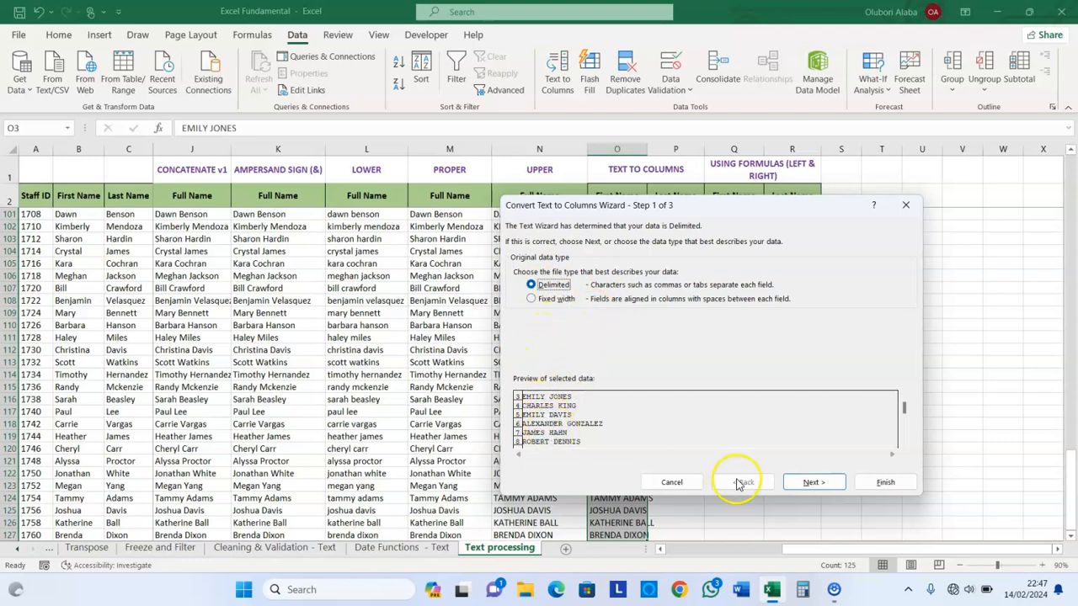
{"action": "left_click", "coordinate": [814, 483]}
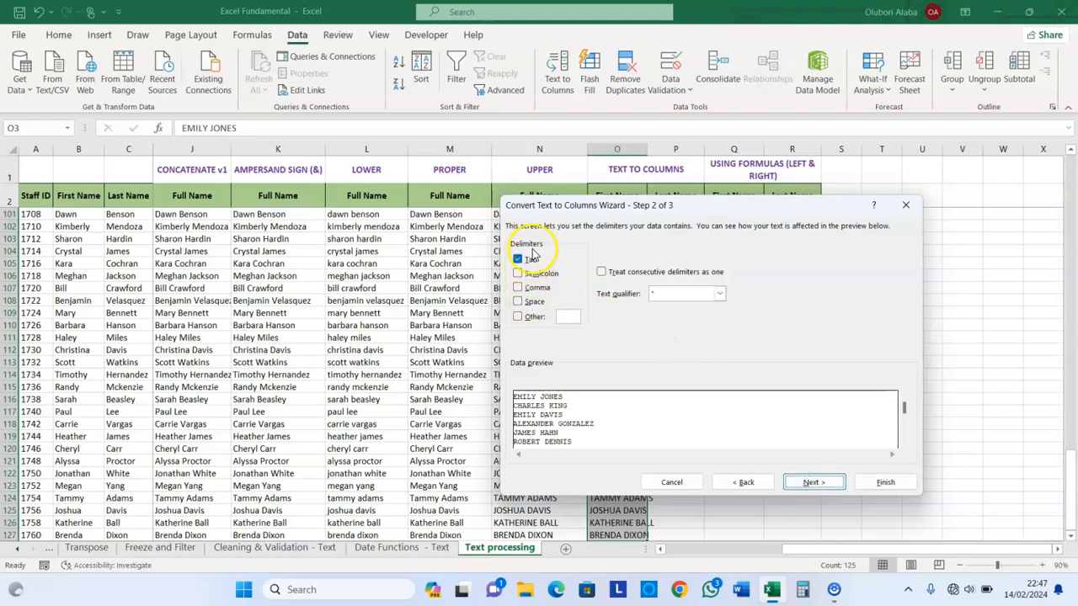
{"action": "left_click", "coordinate": [519, 304]}
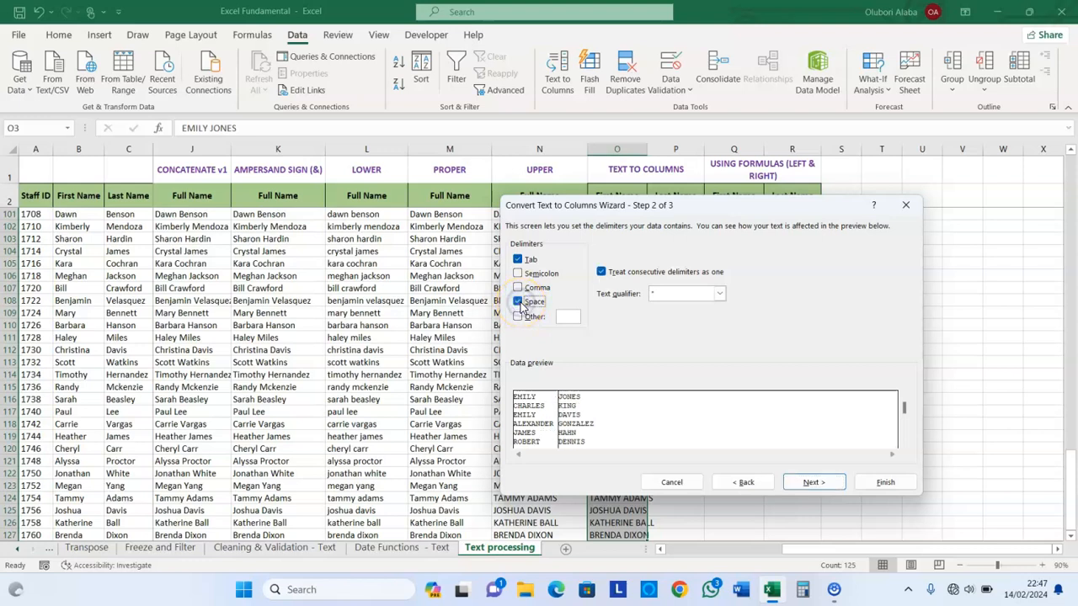
{"action": "left_click", "coordinate": [518, 260]}
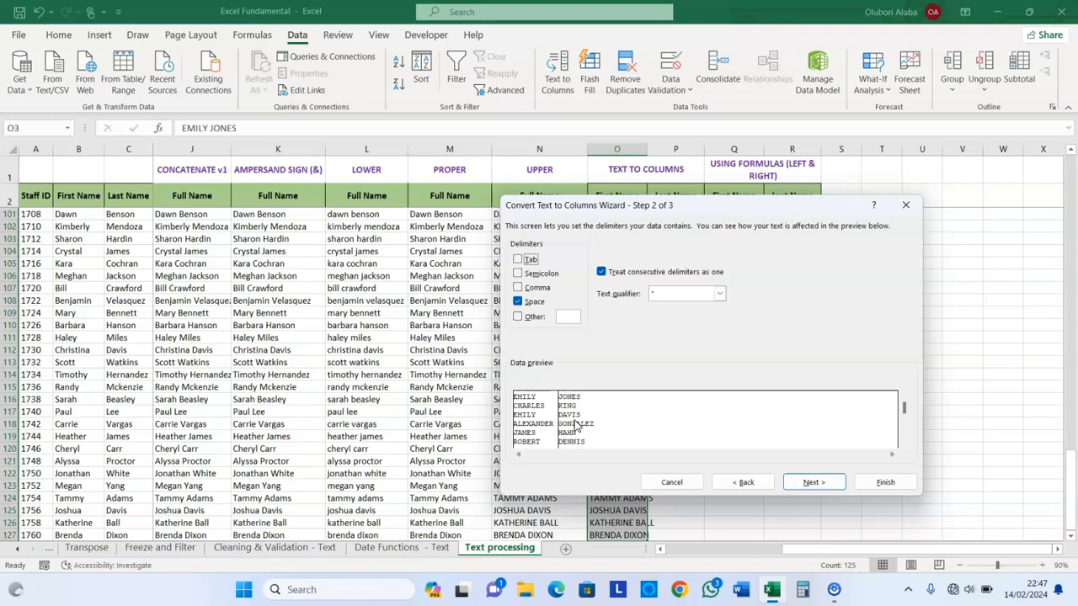
{"action": "left_click", "coordinate": [898, 483]}
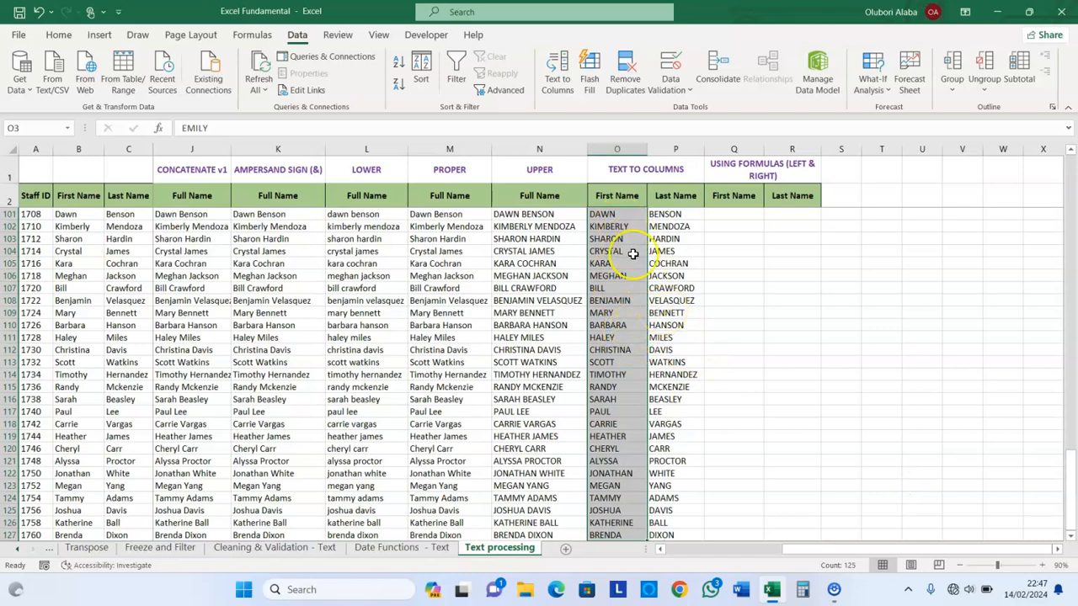
Check the split names in the TEXT TO COLUMNS columns, and compare the UPPER full names with the empty USING FORMULAS columns.
{"action": "left_click", "coordinate": [616, 214]}
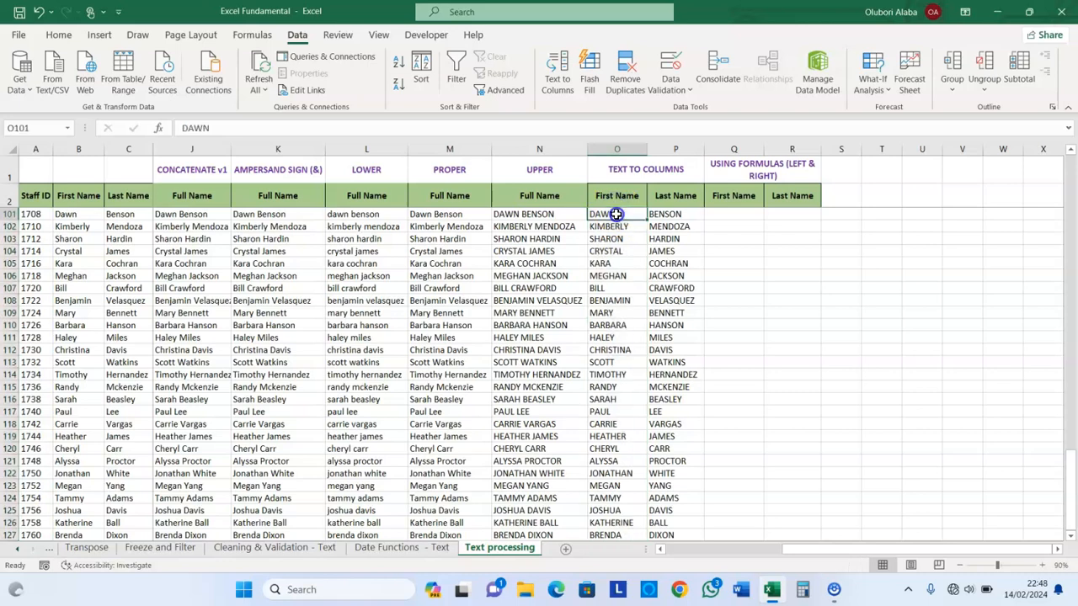
{"action": "left_click", "coordinate": [665, 214]}
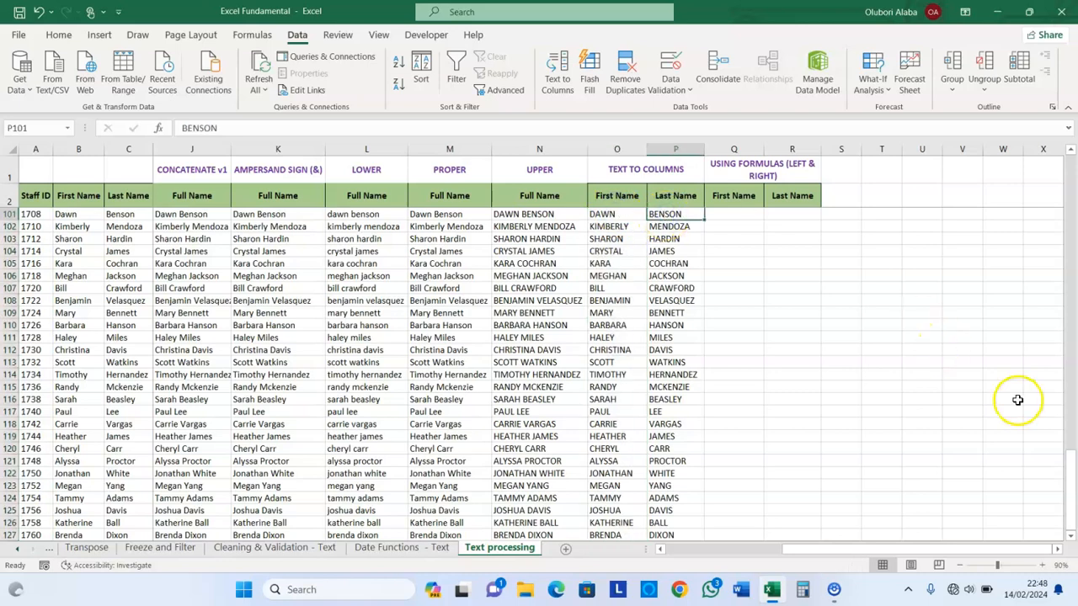
{"action": "left_click_drag", "start_coordinate": [1072, 463], "coordinate": [1072, 149]}
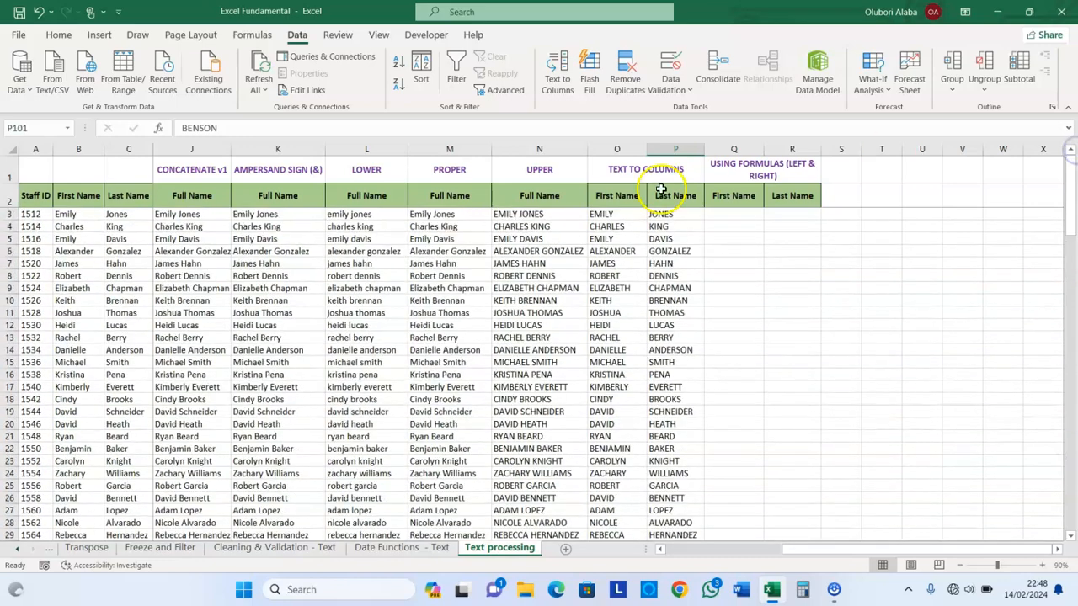
{"action": "left_click", "coordinate": [616, 214]}
{"action": "left_click", "coordinate": [666, 215]}
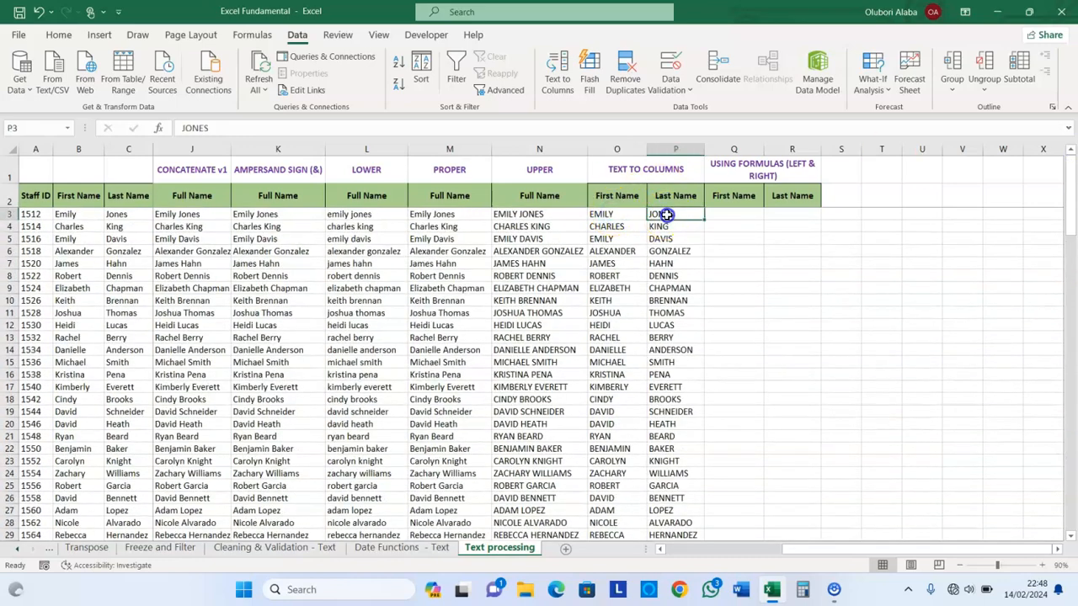
{"action": "left_click", "coordinate": [734, 213]}
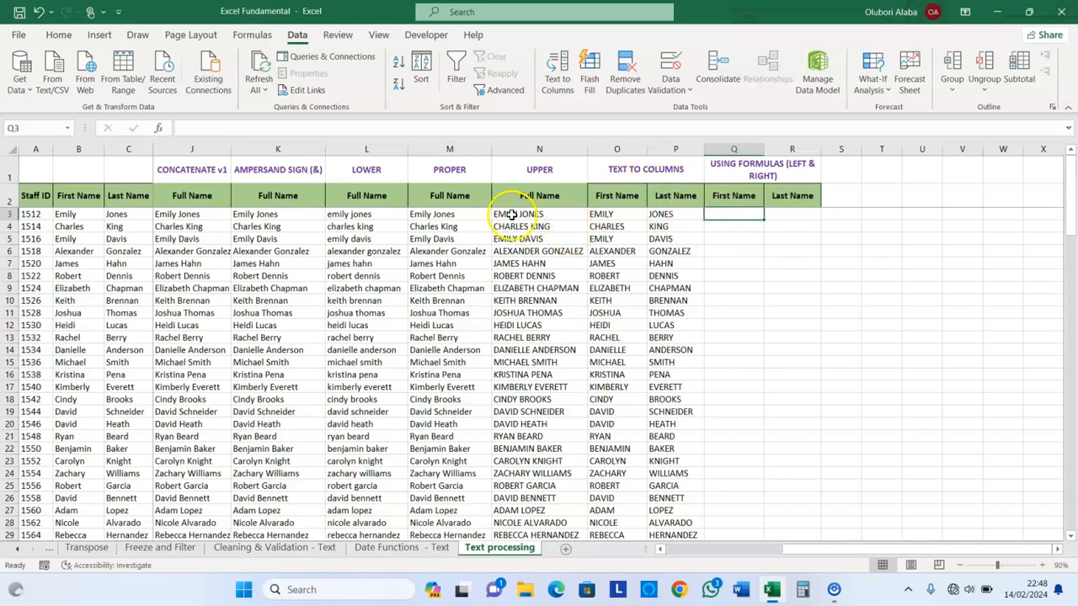
{"action": "left_click", "coordinate": [740, 163]}
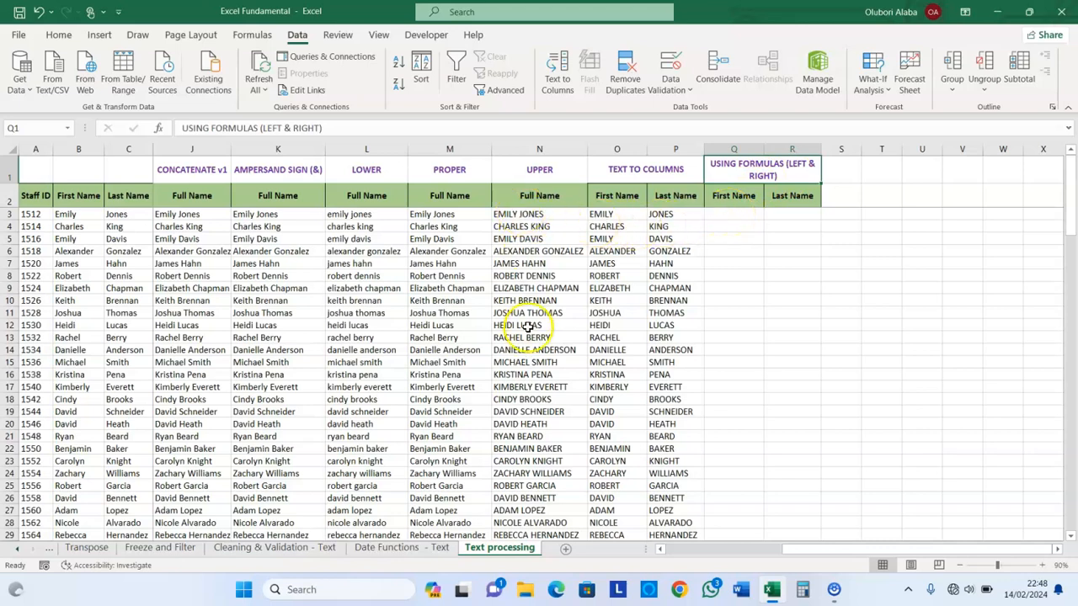
{"action": "left_click", "coordinate": [503, 214]}
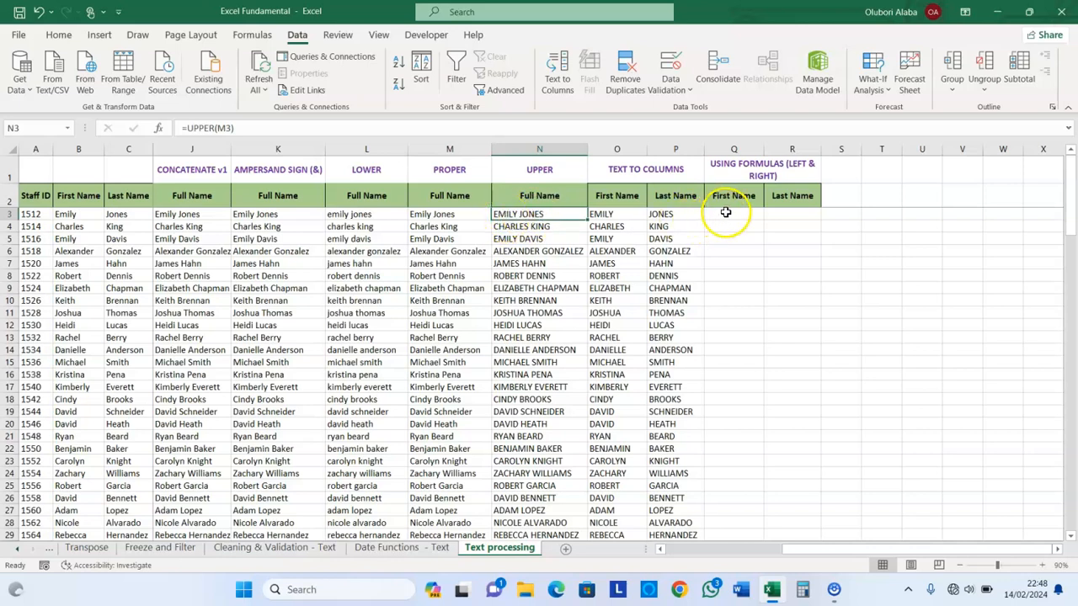
{"action": "left_click_drag", "start_coordinate": [543, 214], "coordinate": [784, 213]}
{"action": "left_click", "coordinate": [786, 212]}
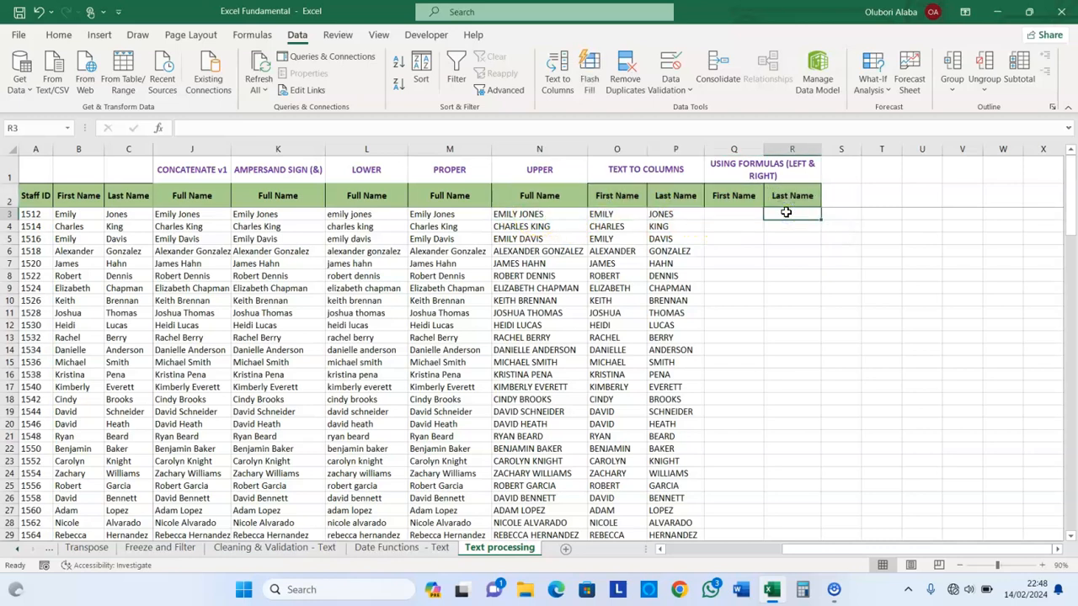
Extract the first name in Q3 with =LEFT(N3, FIND(" ",N3)-1).
{"action": "left_click", "coordinate": [737, 217]}
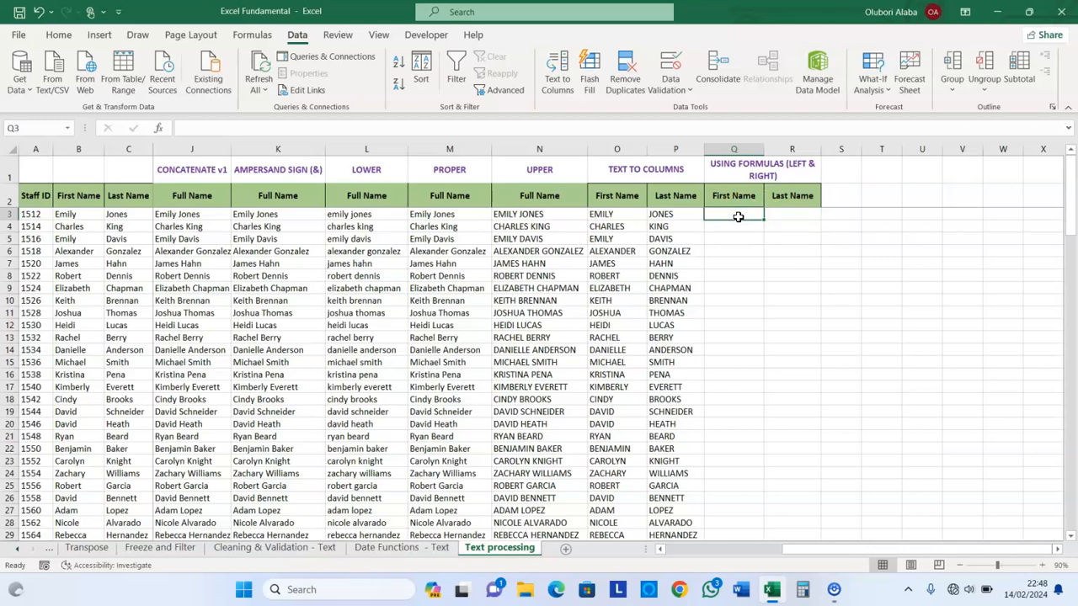
{"action": "type", "text": "="}
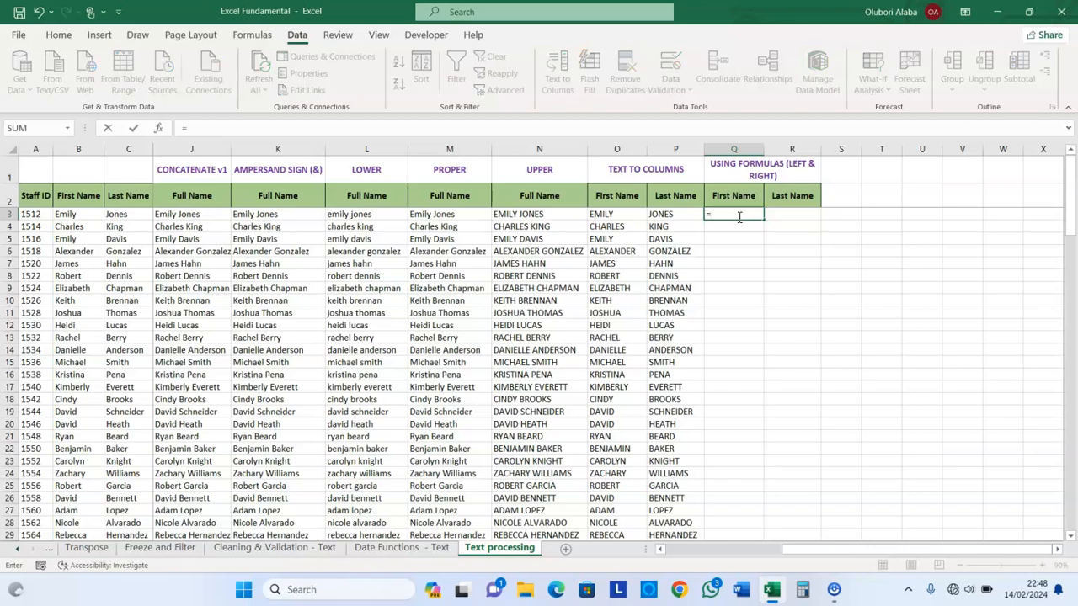
{"action": "type", "text": "lef"}
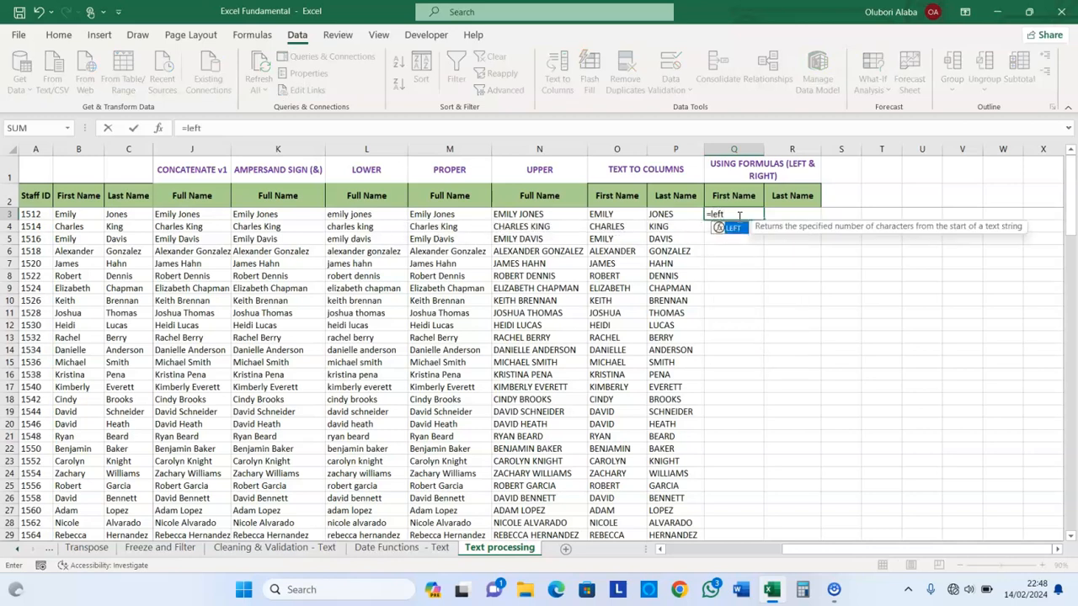
{"action": "type", "text": "t"}
{"action": "key", "text": "Tab"}
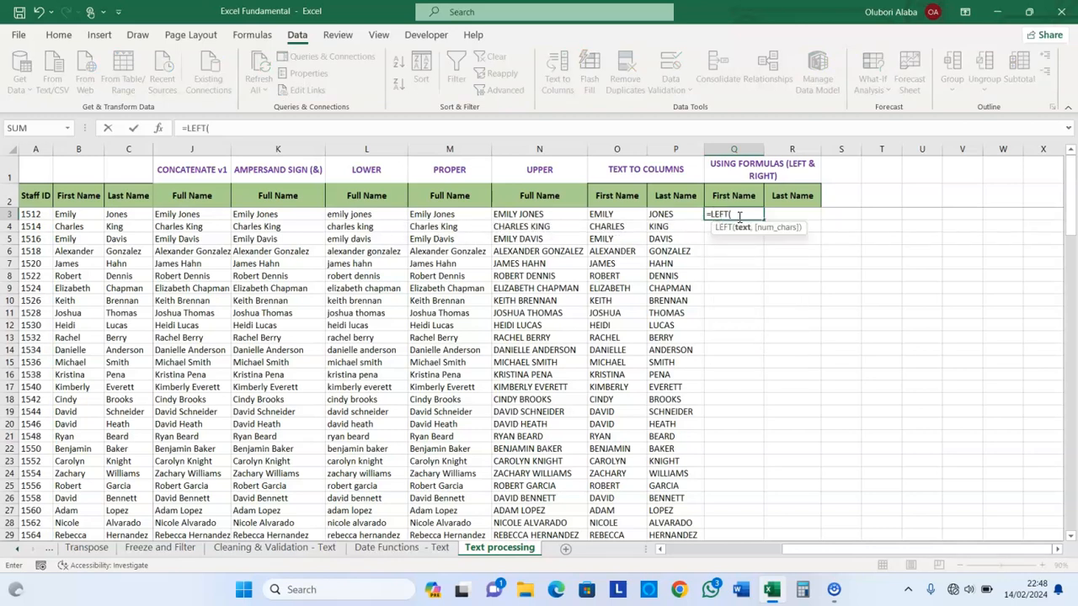
{"action": "left_click", "coordinate": [529, 215]}
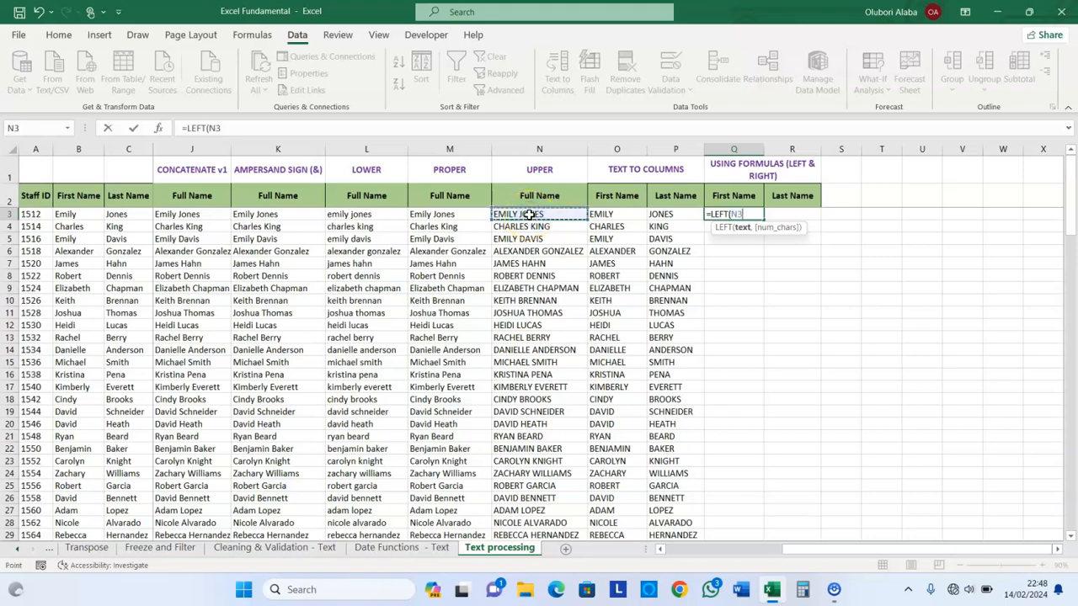
{"action": "type", "text": ","}
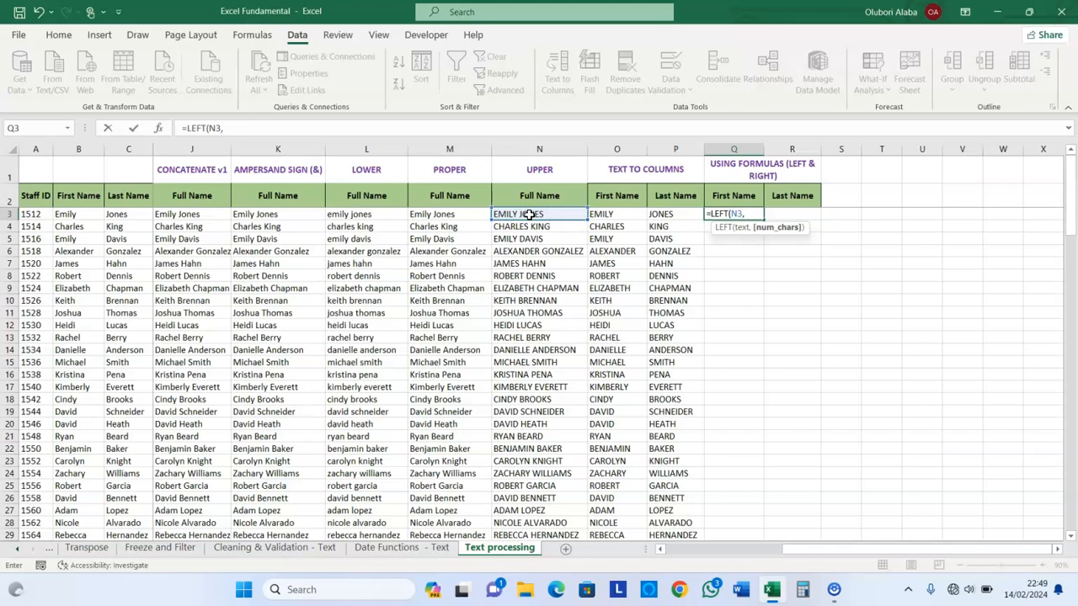
{"action": "type", "text": " find"}
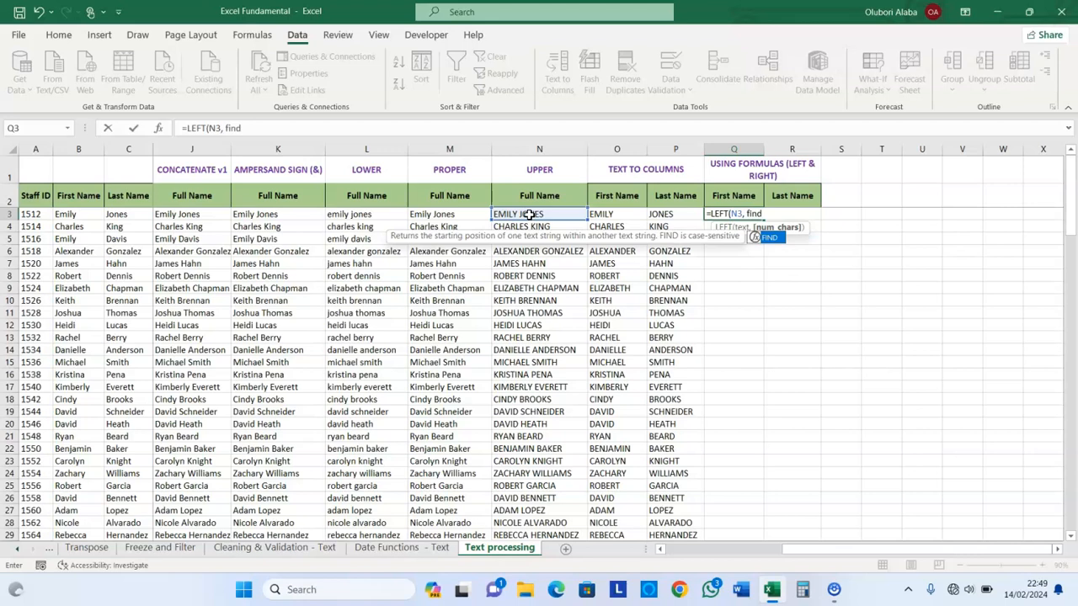
{"action": "key", "text": "Tab"}
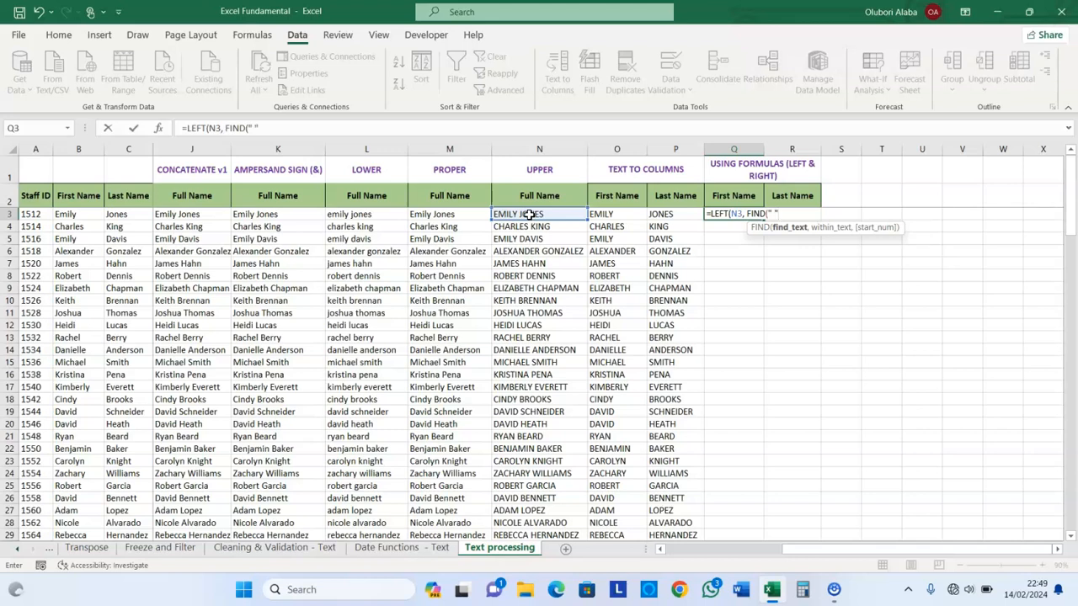
{"action": "type", "text": ","}
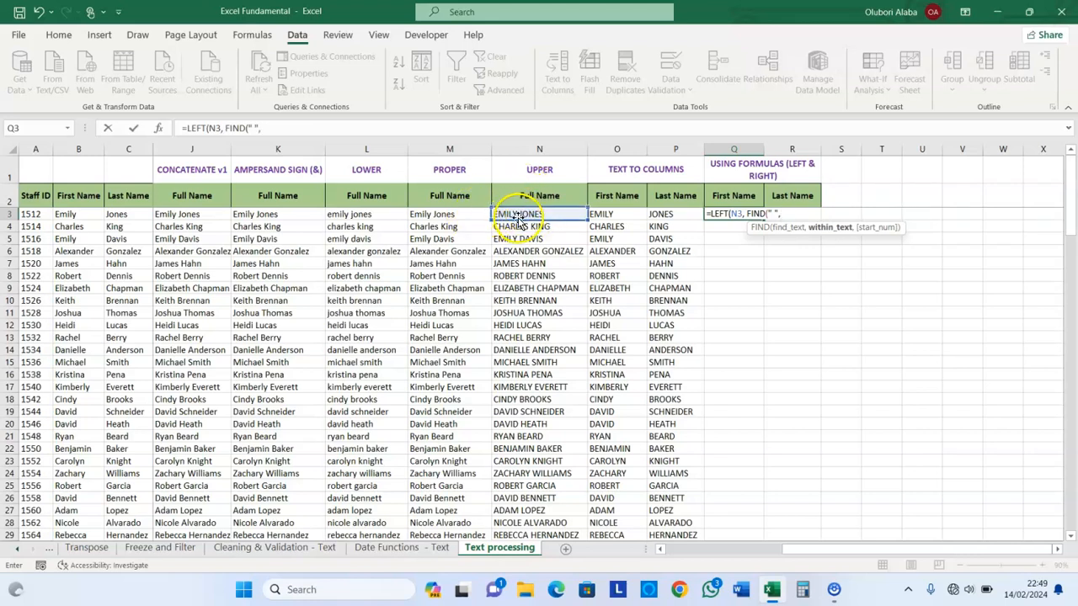
{"action": "left_click", "coordinate": [521, 214]}
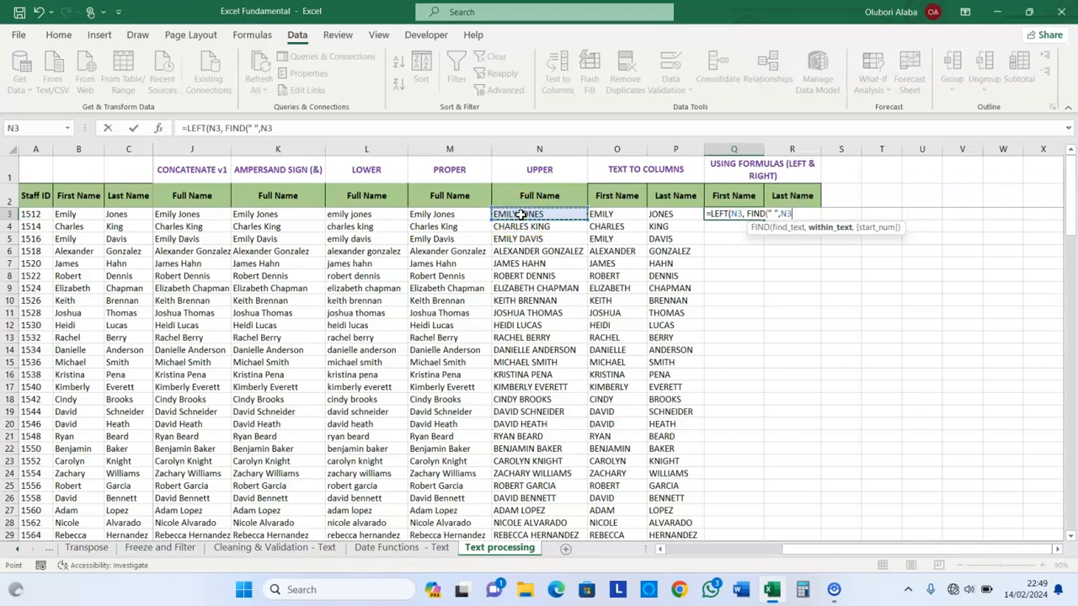
{"action": "type", "text": ")-1"}
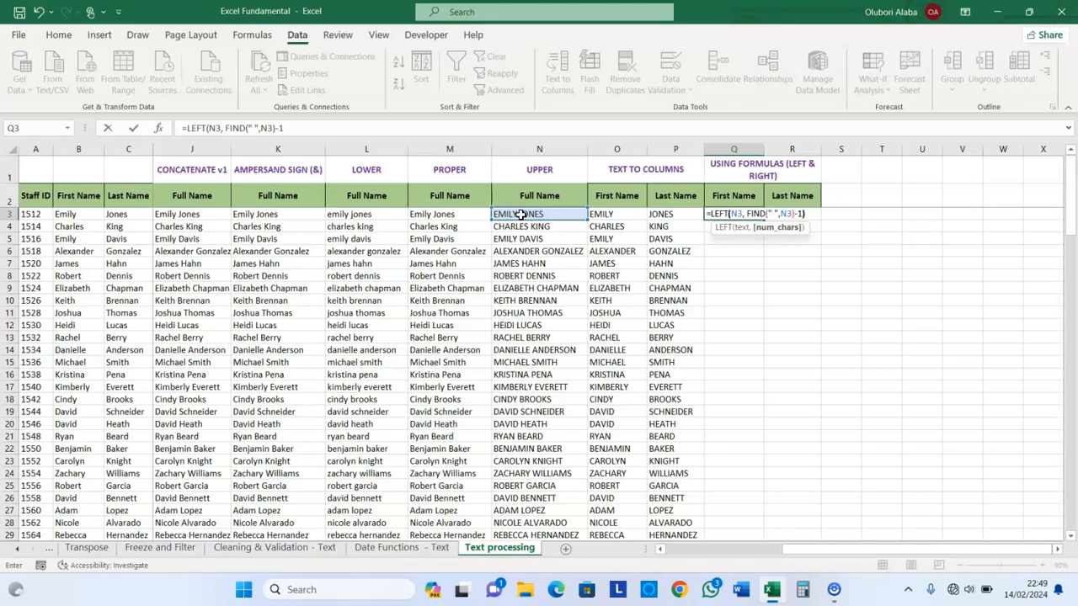
{"action": "key", "text": "Return"}
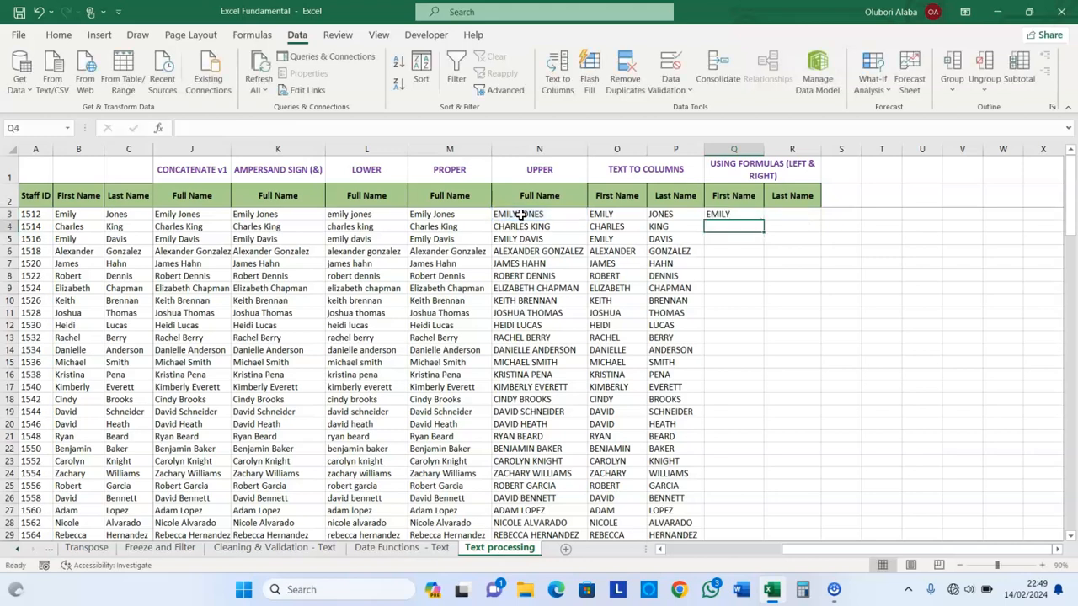
Fill the Q3 LEFT formula down the First Name column to the last row, and compare with the UPPER full names.
{"action": "left_click", "coordinate": [733, 214]}
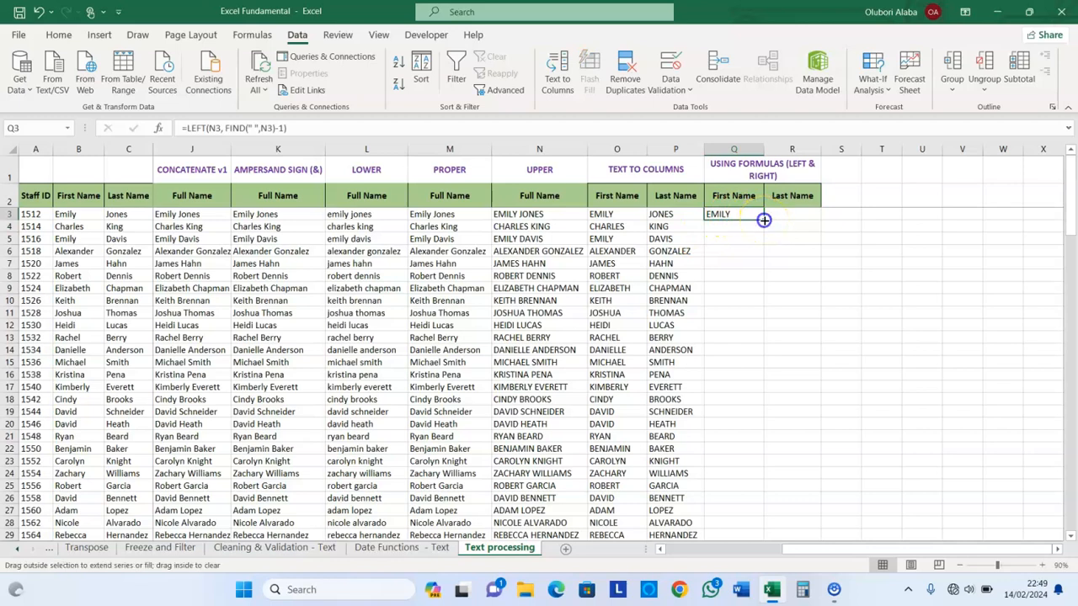
{"action": "double_click", "coordinate": [764, 220]}
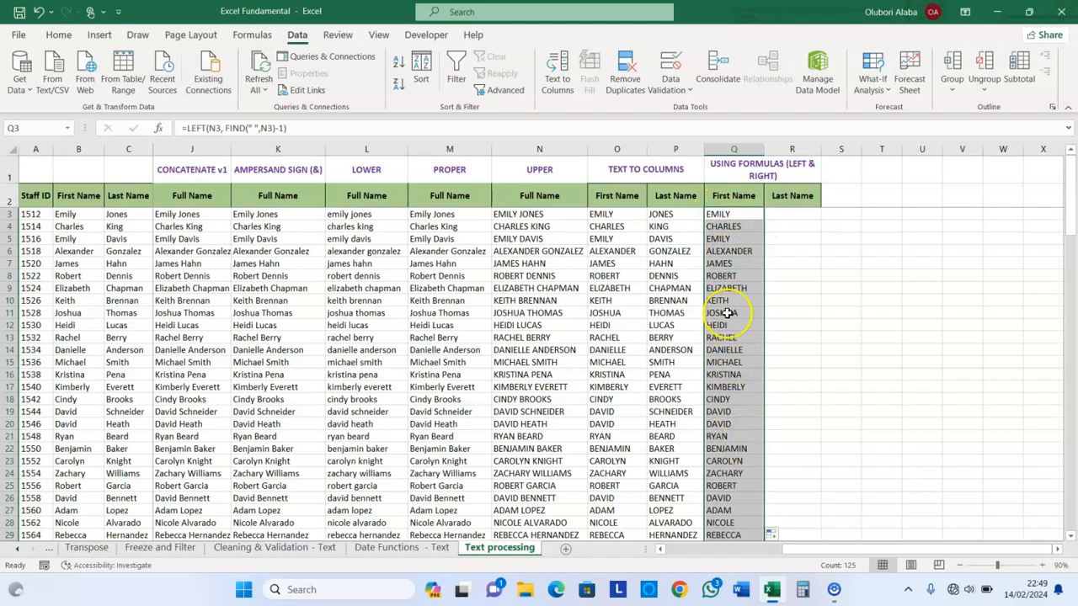
{"action": "left_click", "coordinate": [523, 215]}
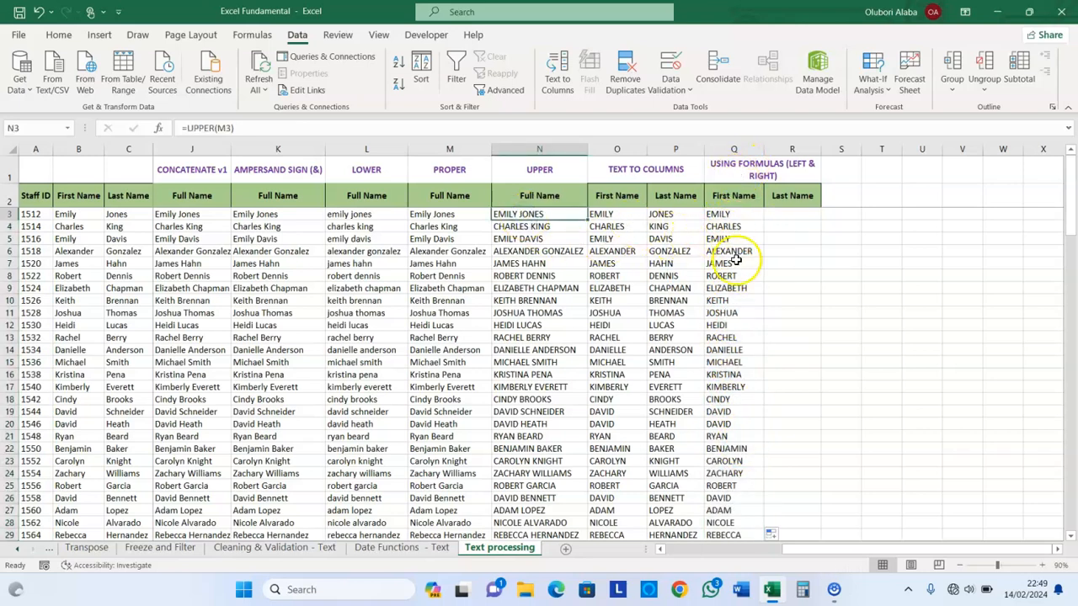
Review the LEFT formula in Q3 and the UPPER full name in N3 against the empty Last Name cell R3.
{"action": "left_click", "coordinate": [787, 214]}
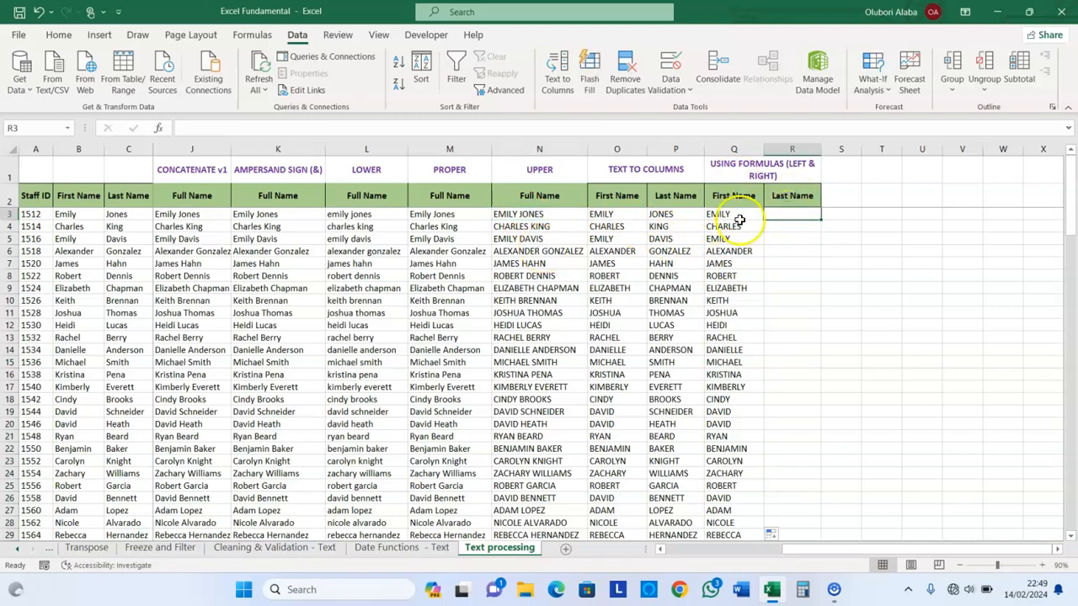
{"action": "left_click", "coordinate": [765, 174]}
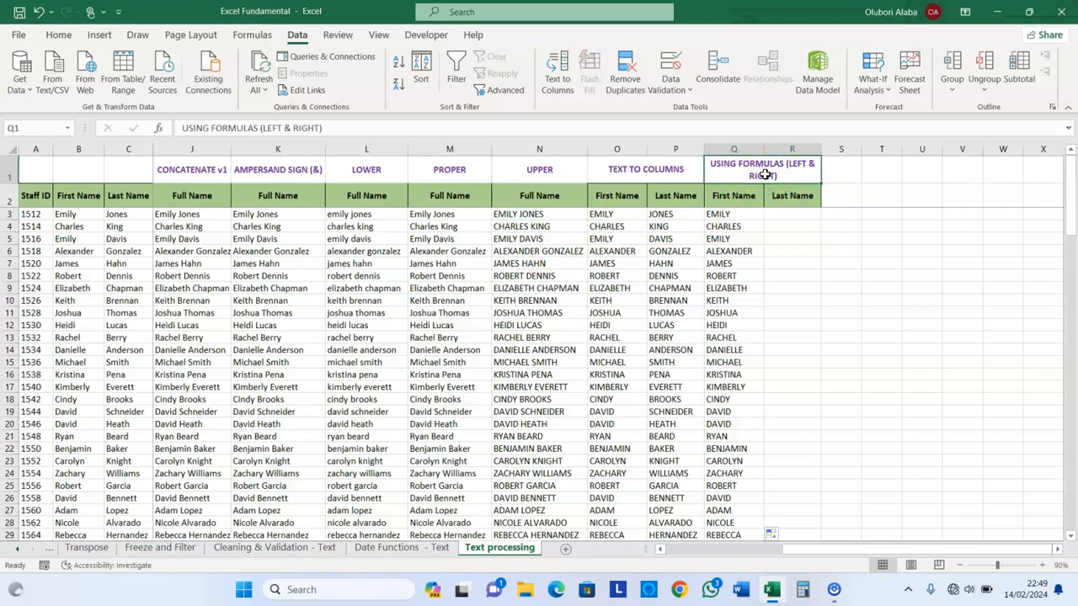
{"action": "left_click", "coordinate": [717, 212]}
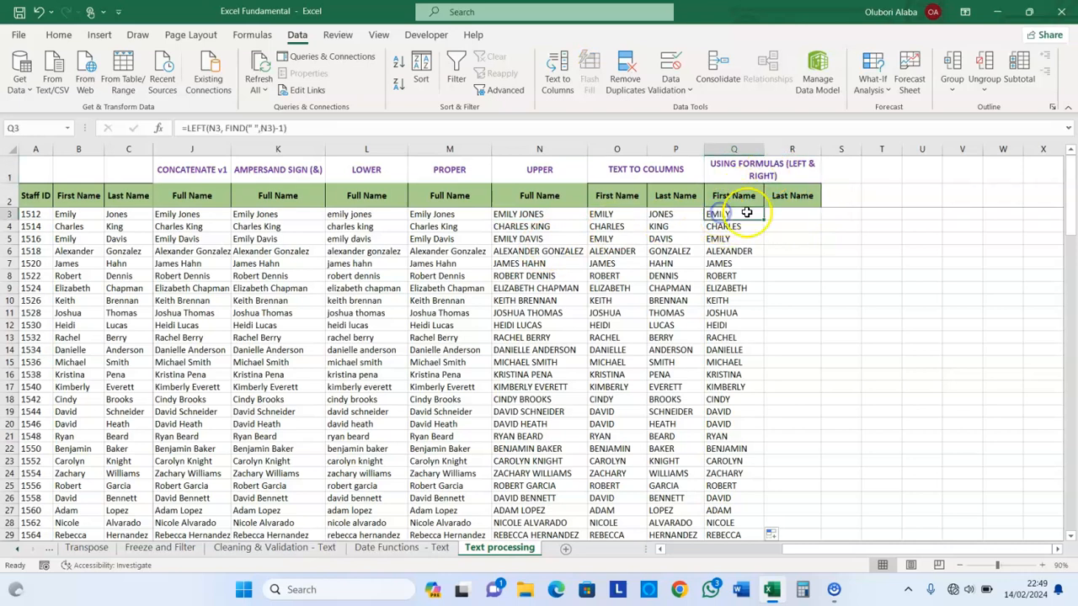
{"action": "left_click", "coordinate": [782, 214]}
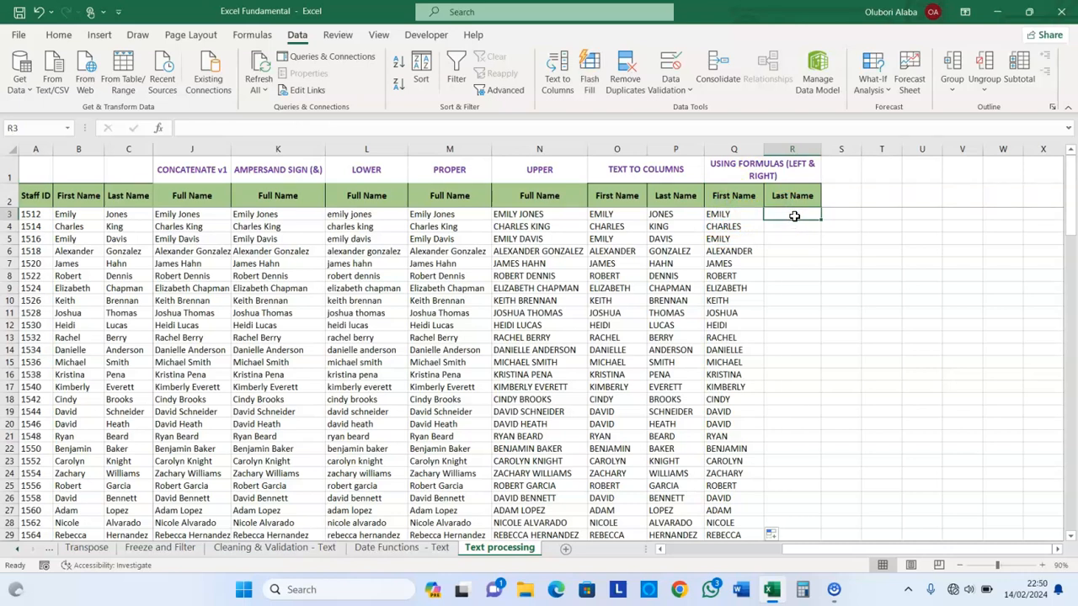
{"action": "left_click", "coordinate": [505, 217]}
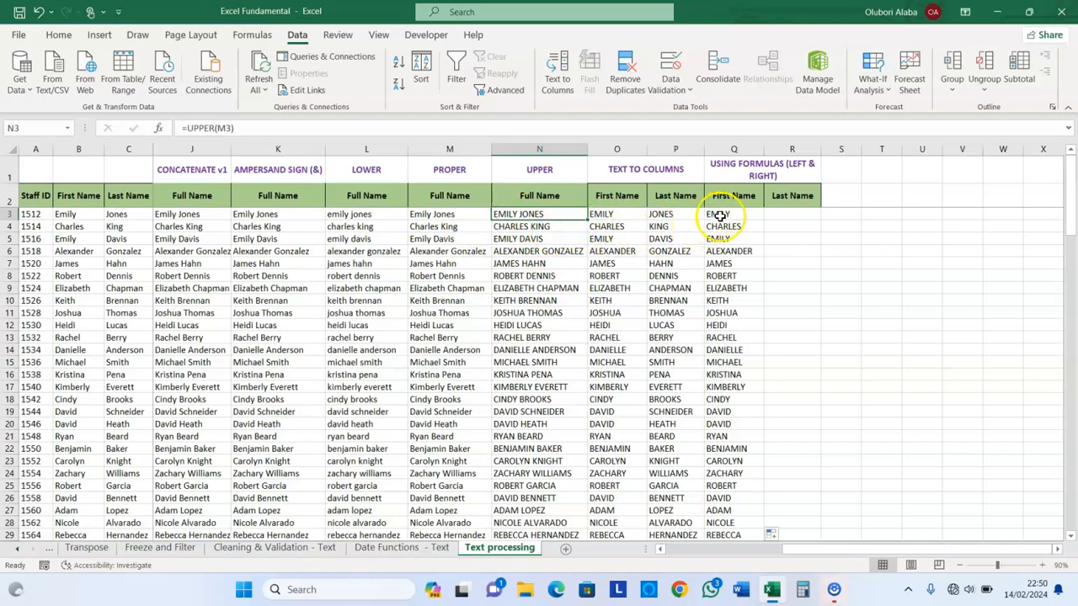
Extract the last name in R3 with =RIGHT(N3, LEN(N3)-FIND(" ",N3)) and fill the formula down the Last Name column.
{"action": "left_click", "coordinate": [784, 215]}
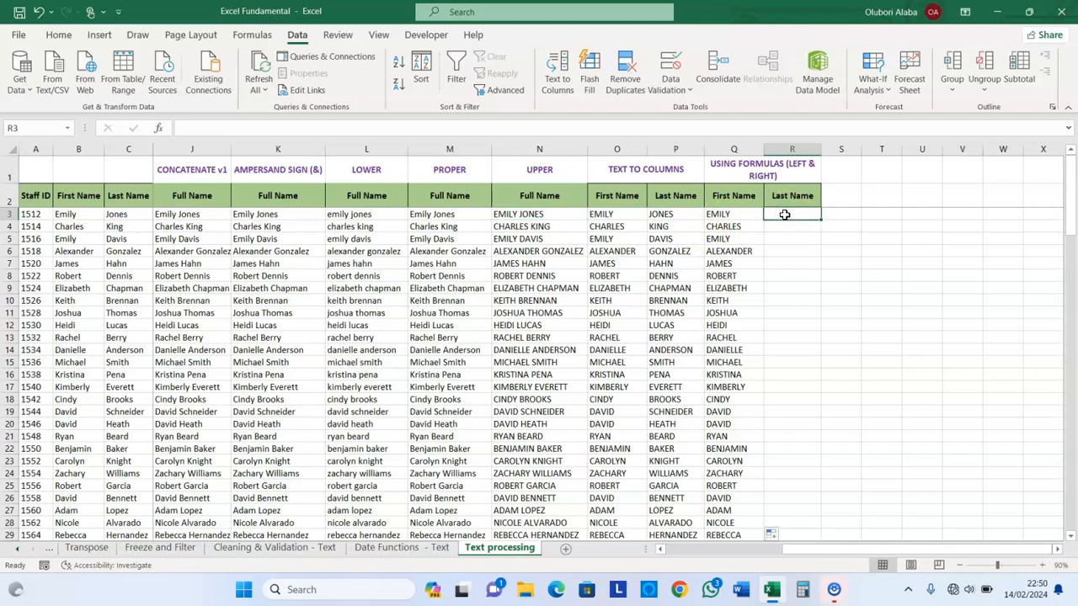
{"action": "type", "text": "="}
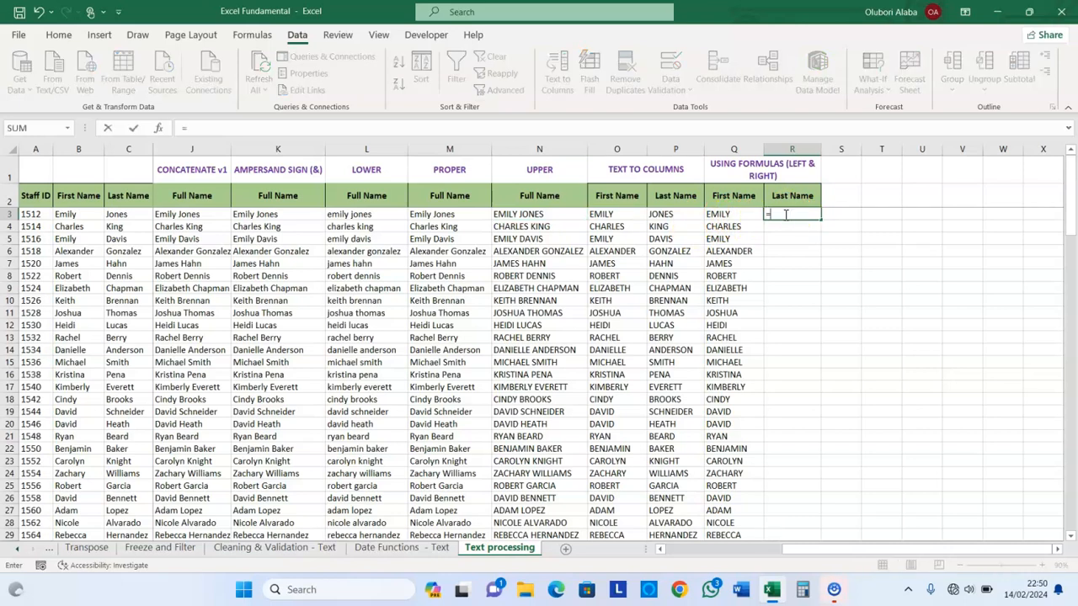
{"action": "type", "text": "righ"}
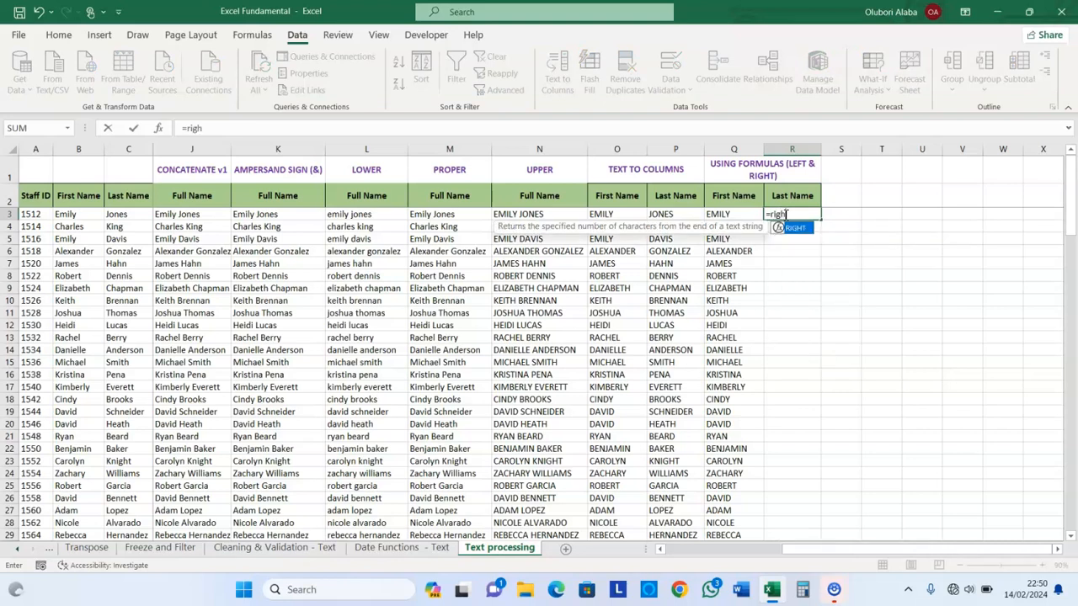
{"action": "key", "text": "Tab"}
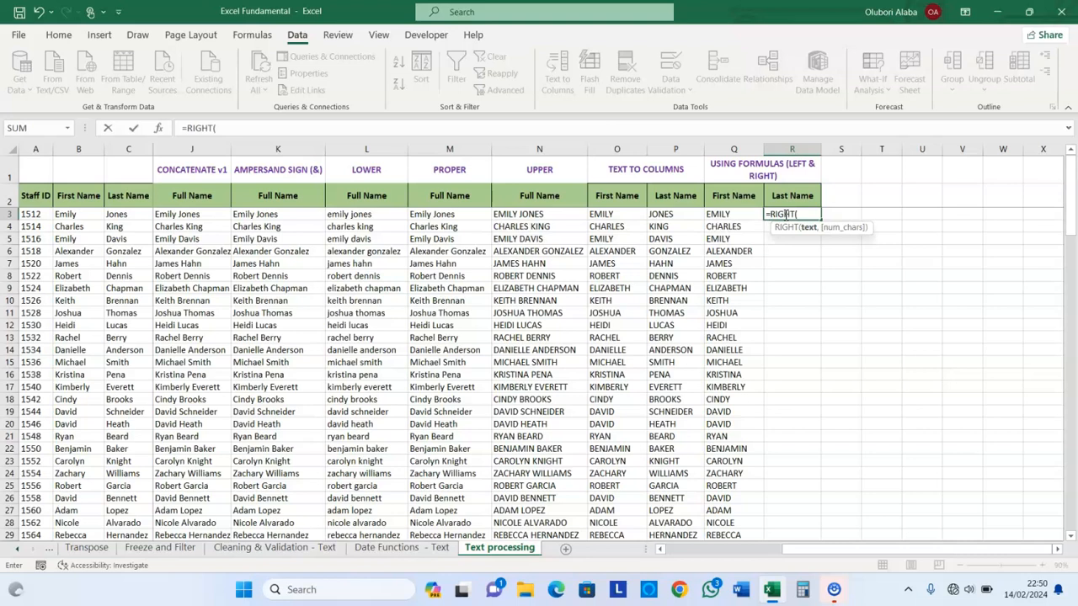
{"action": "left_click", "coordinate": [530, 214]}
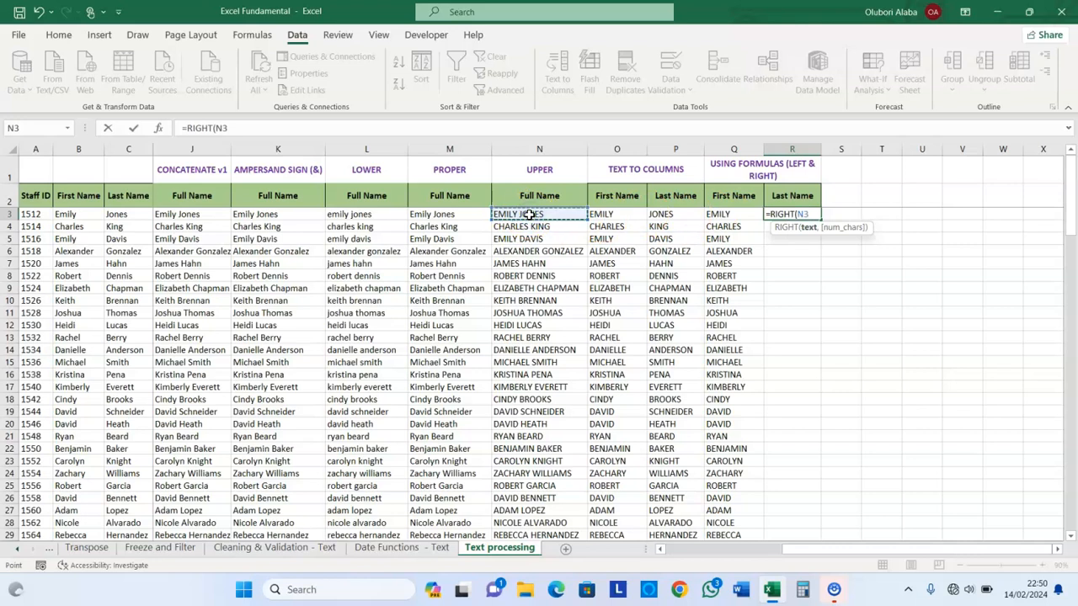
{"action": "type", "text": ", len"}
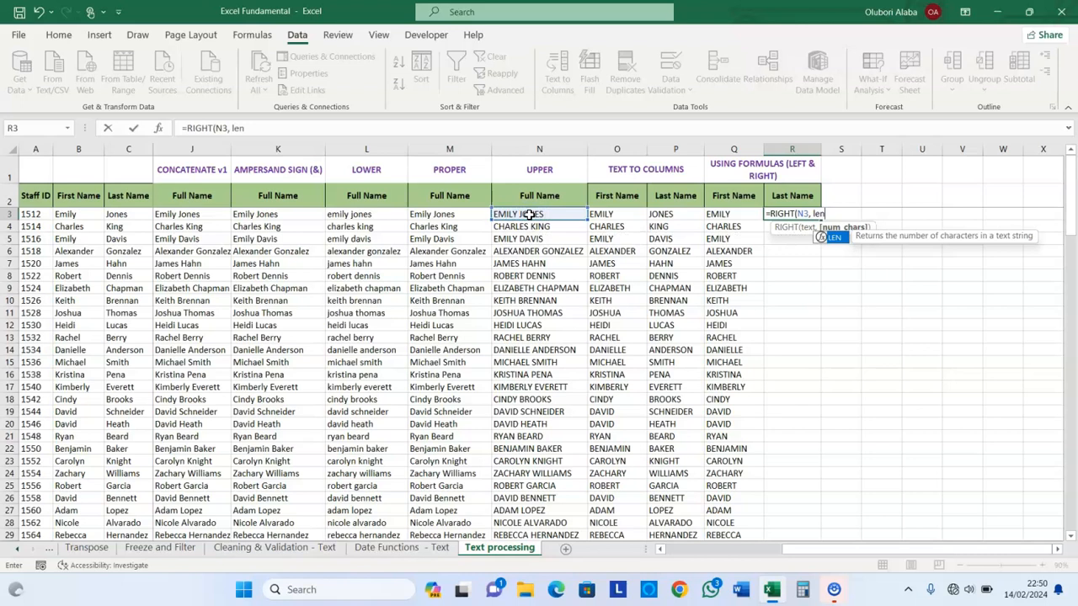
{"action": "key", "text": "Tab"}
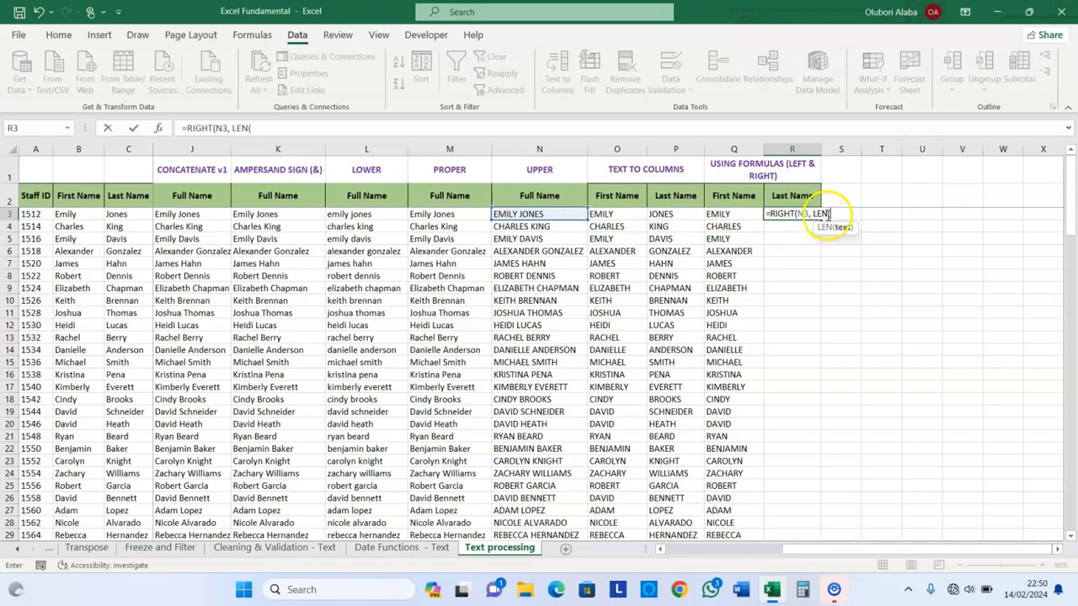
{"action": "left_click", "coordinate": [544, 215]}
{"action": "type", "text": ")"}
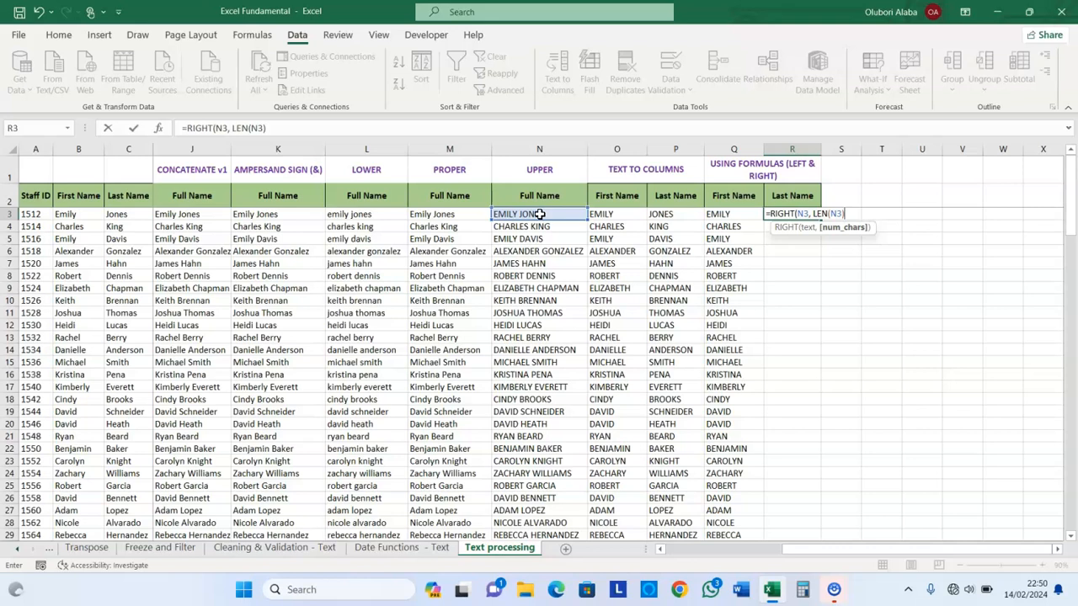
{"action": "type", "text": "-fin"}
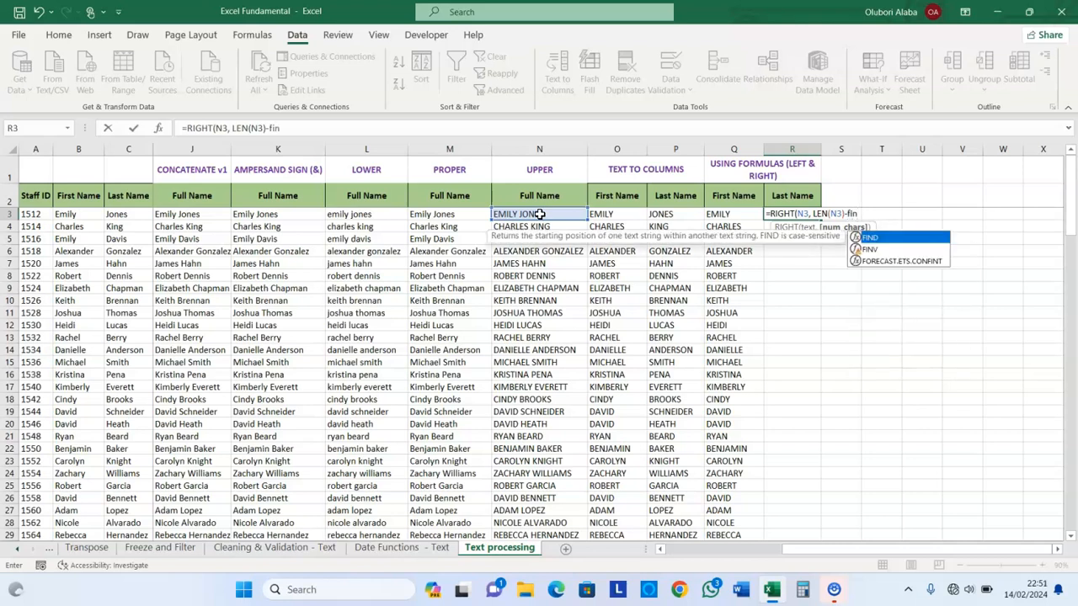
{"action": "key", "text": "Tab"}
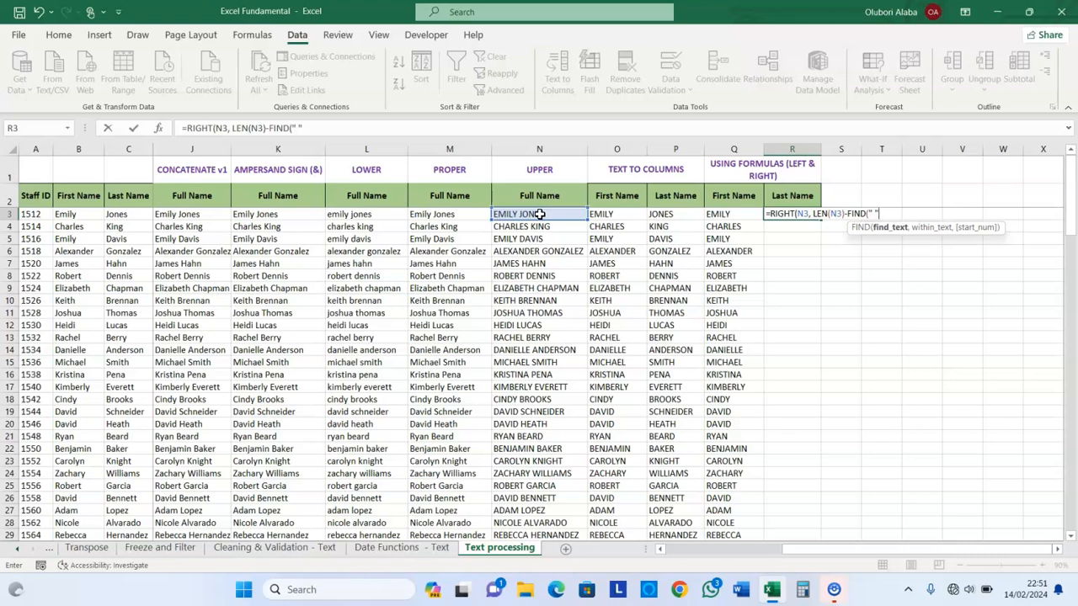
{"action": "type", "text": ","}
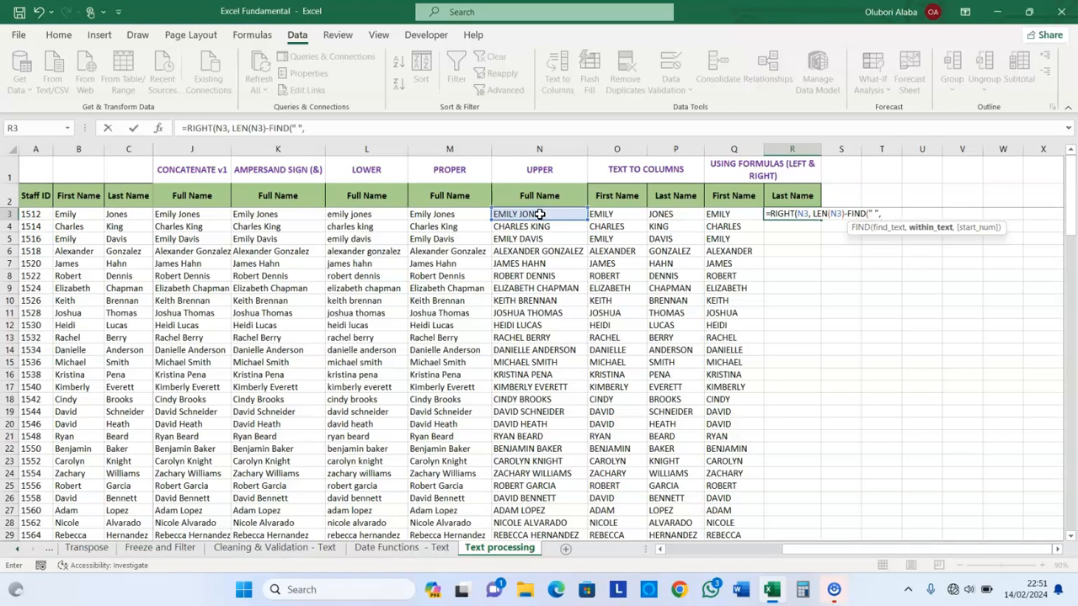
{"action": "left_click", "coordinate": [533, 214]}
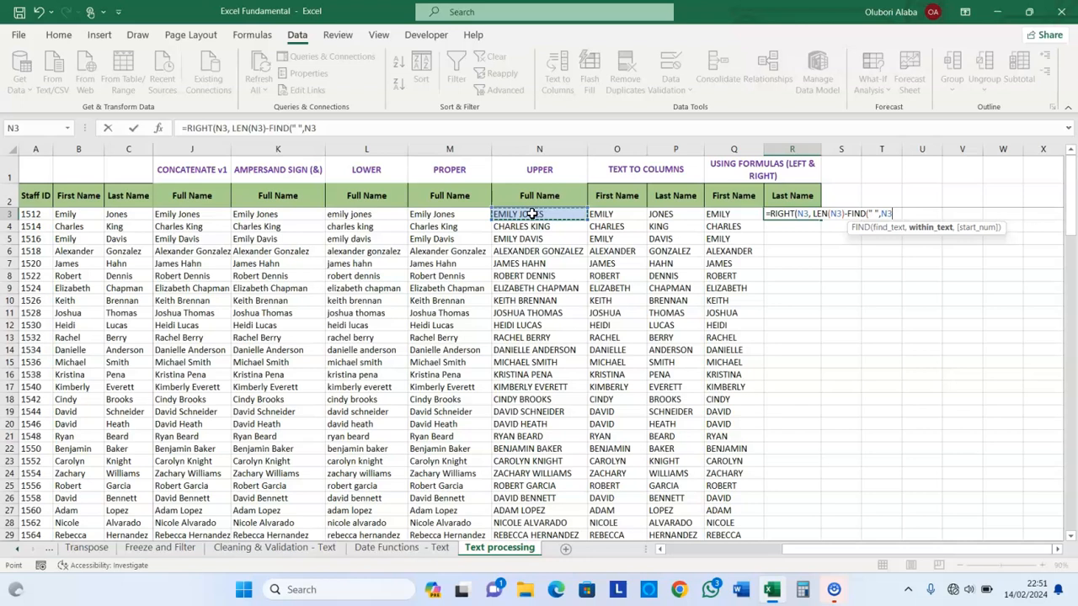
{"action": "type", "text": "))"}
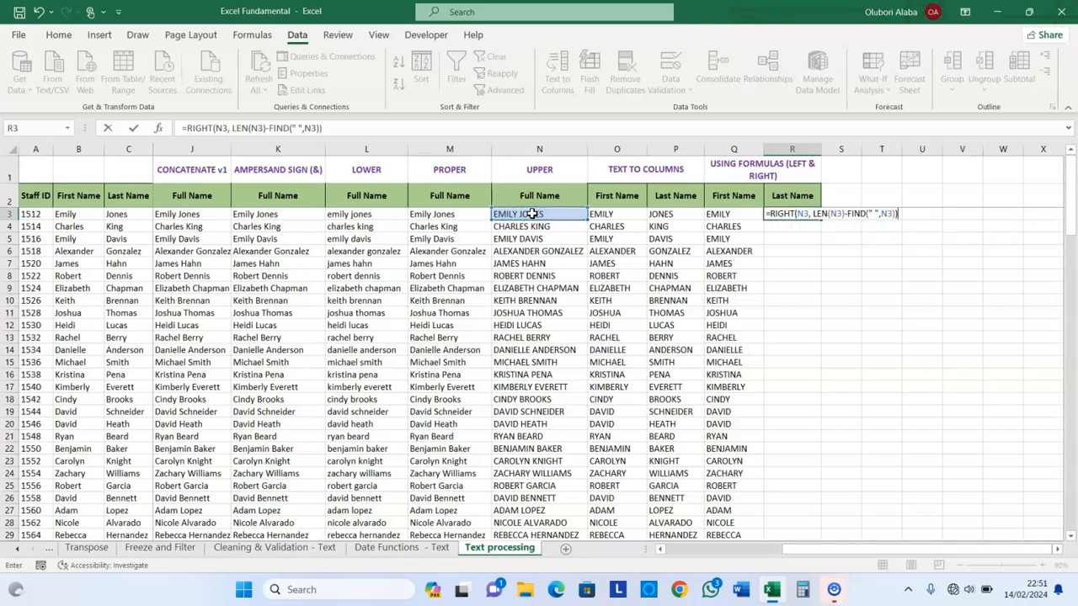
{"action": "key", "text": "Return"}
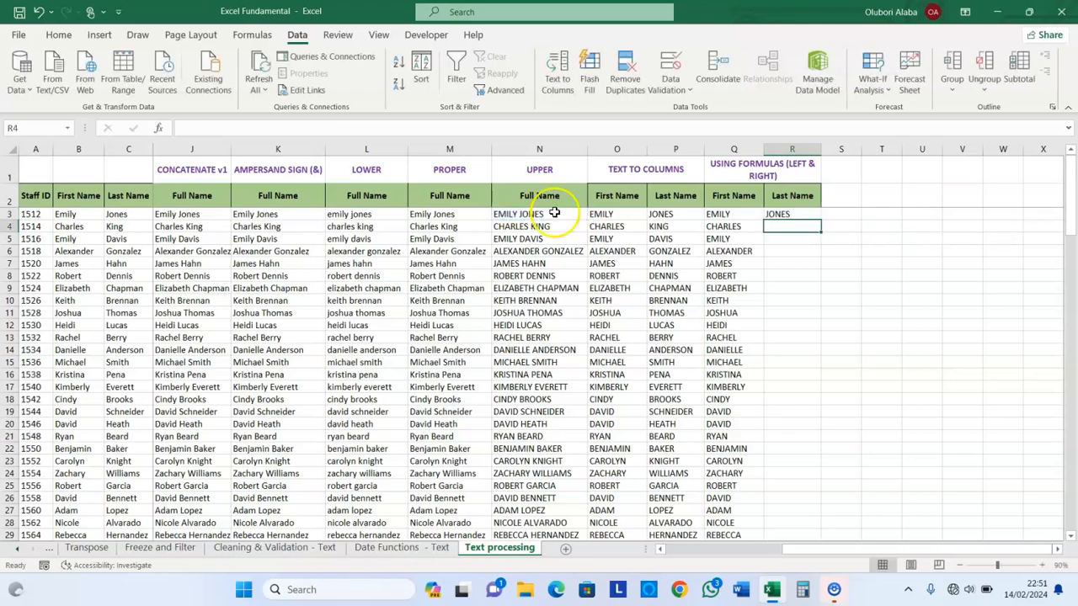
{"action": "left_click", "coordinate": [793, 214]}
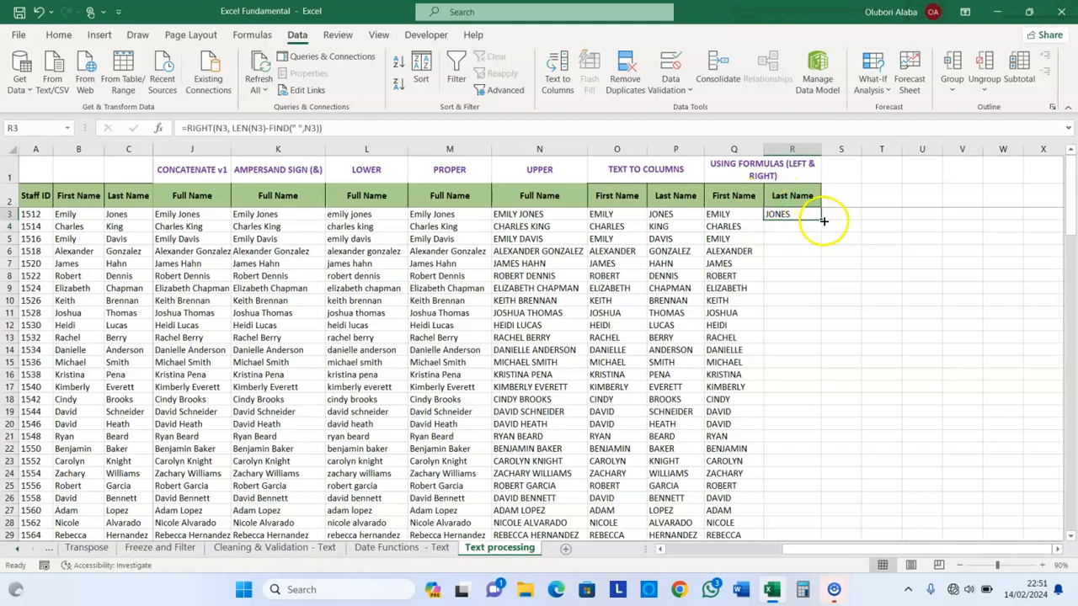
{"action": "double_click", "coordinate": [822, 221]}
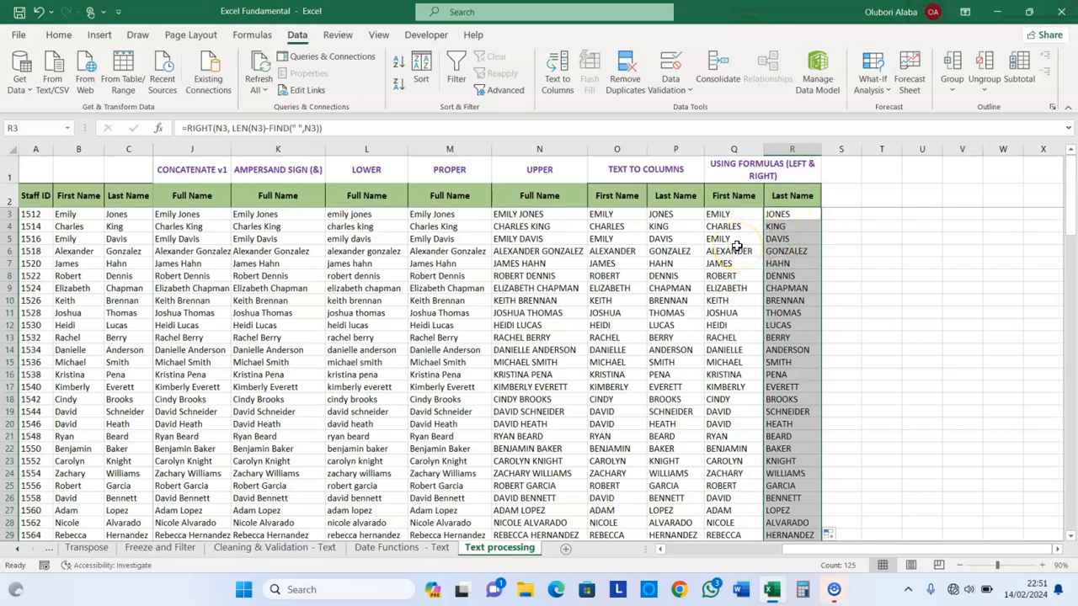
Examine the CONCAT formulas in J3, J4 and J5 of the CONCATENATE v1 column.
{"action": "left_click", "coordinate": [661, 553]}
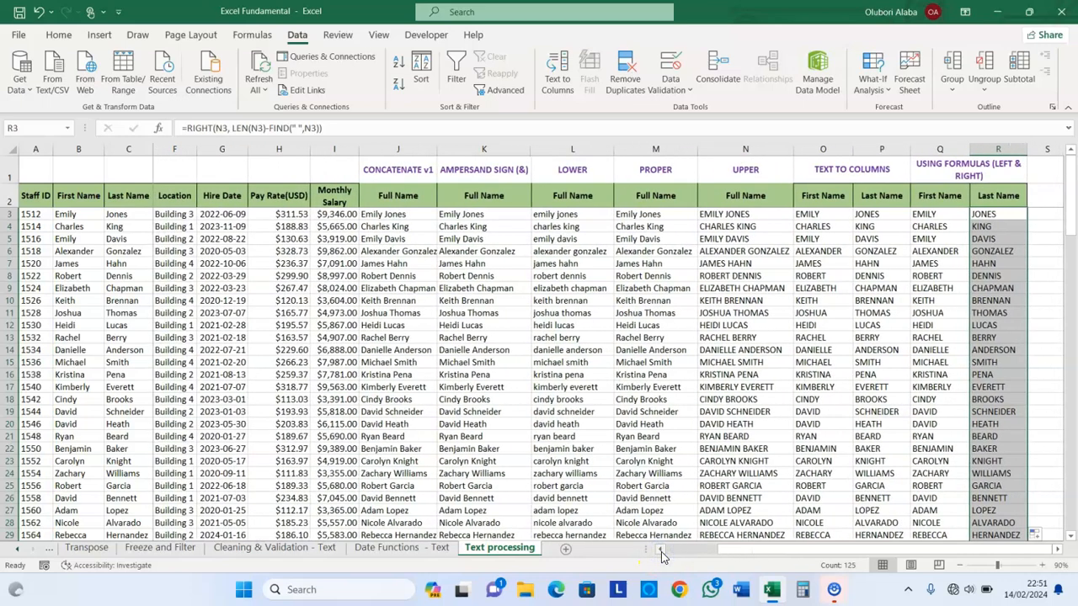
{"action": "left_click", "coordinate": [661, 553]}
{"action": "left_click", "coordinate": [661, 553]}
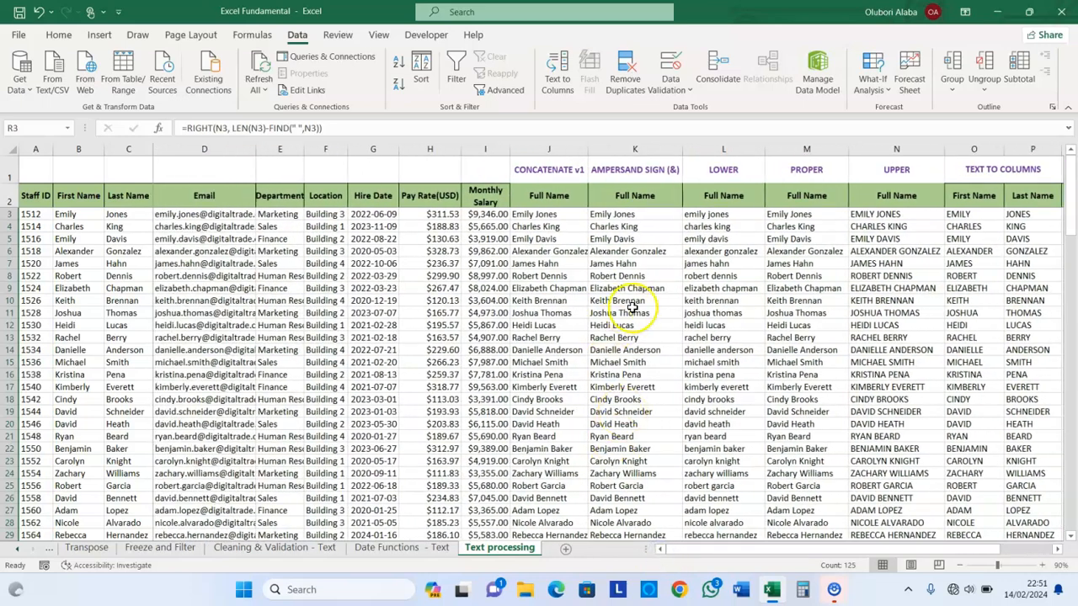
{"action": "left_click", "coordinate": [539, 239]}
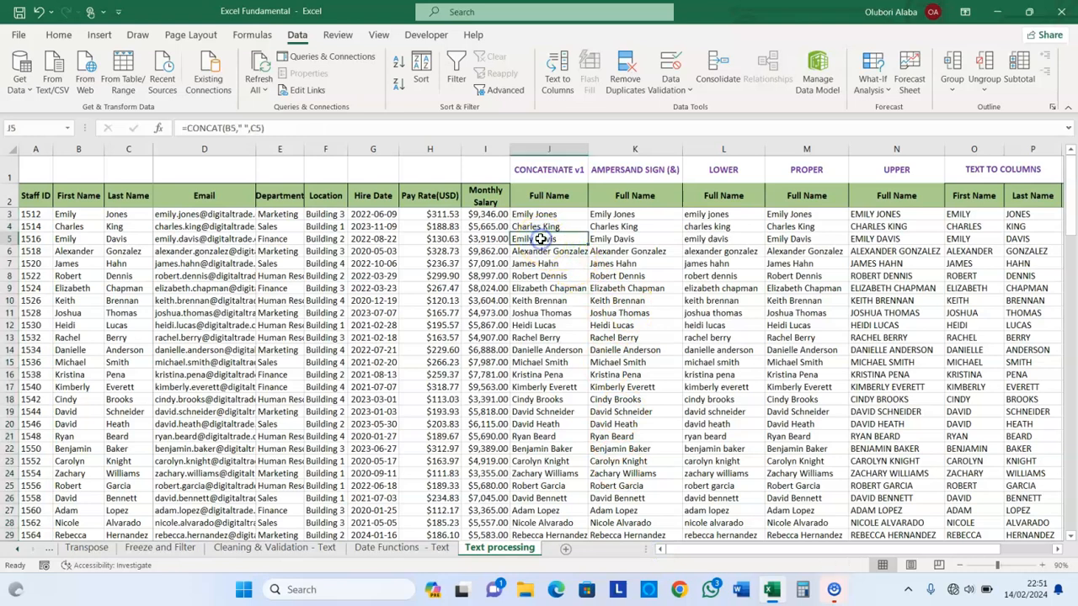
{"action": "left_click", "coordinate": [540, 215]}
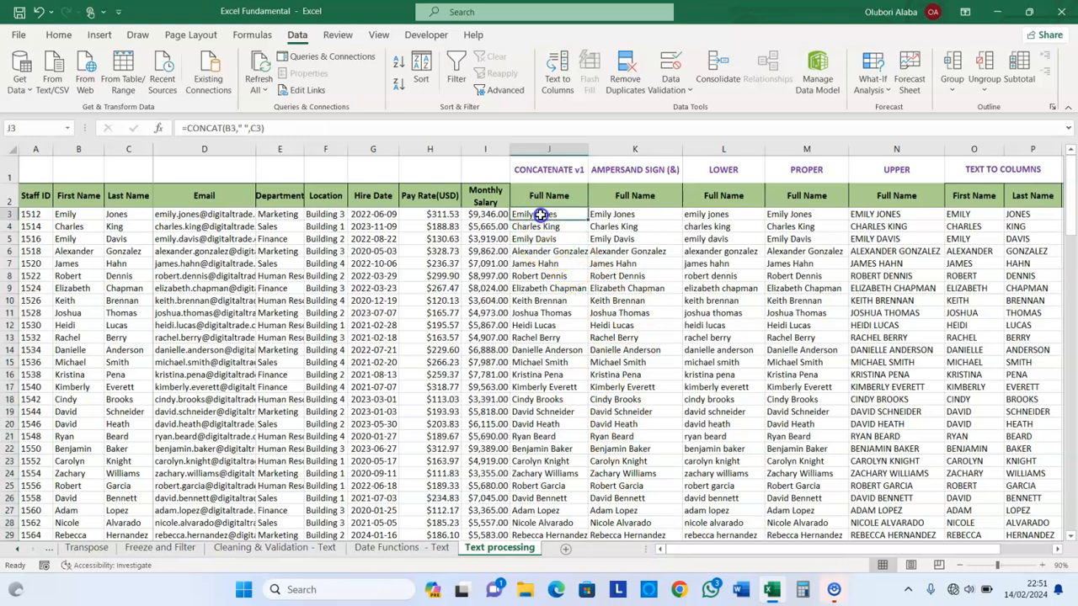
{"action": "left_click", "coordinate": [537, 226]}
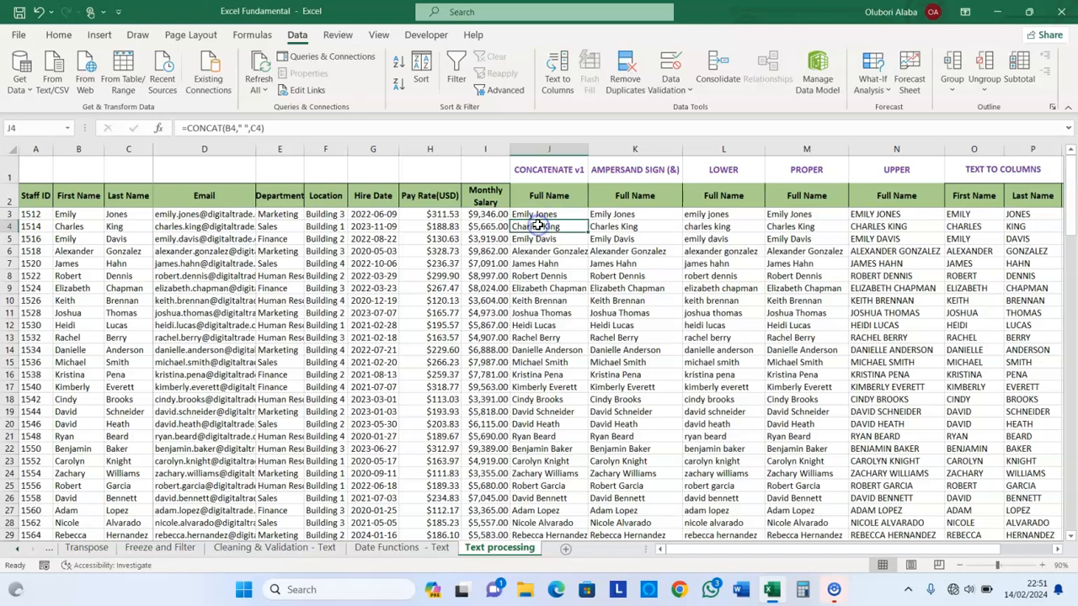
{"action": "left_click", "coordinate": [534, 214]}
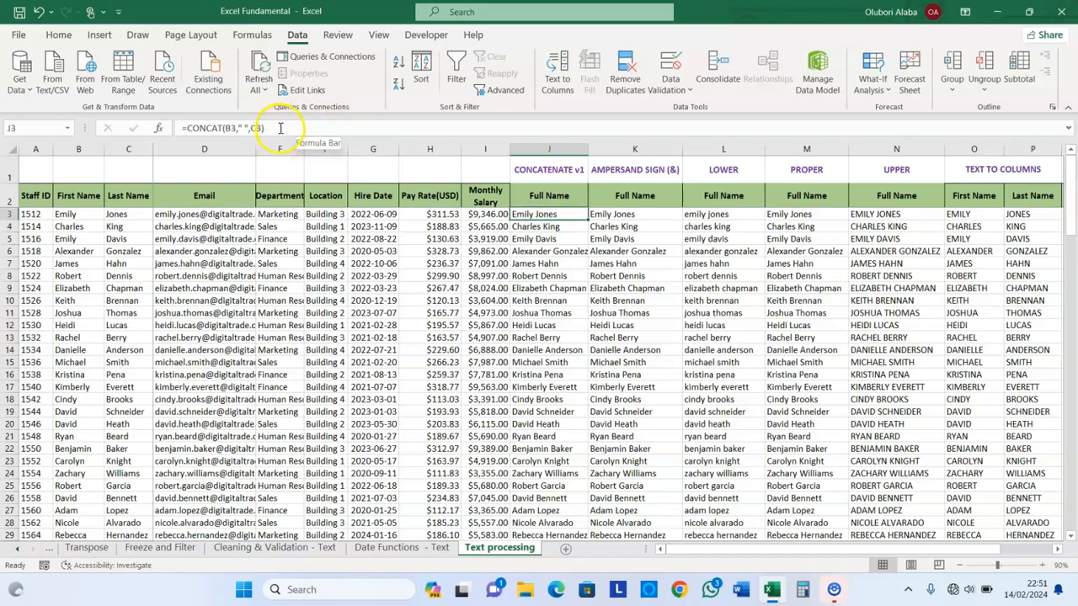
{"action": "left_click", "coordinate": [544, 226]}
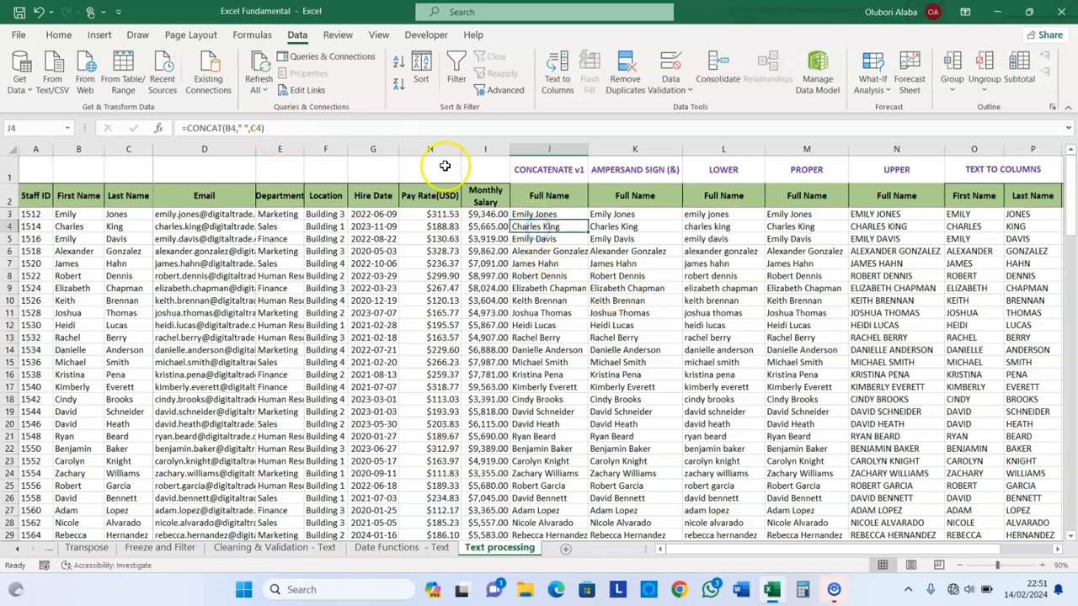
{"action": "left_click", "coordinate": [428, 128]}
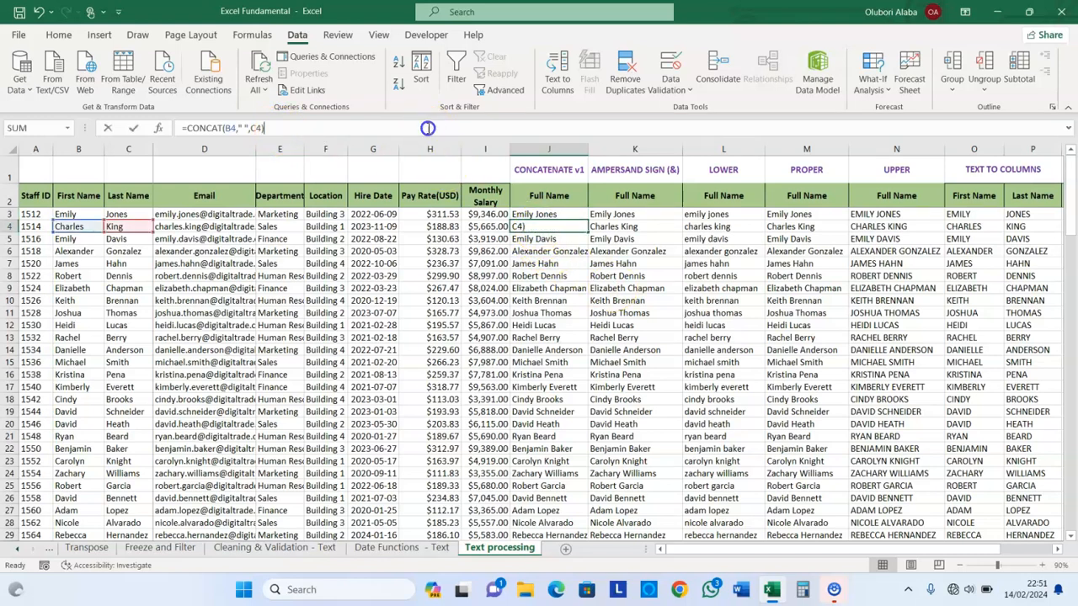
{"action": "left_click", "coordinate": [540, 242]}
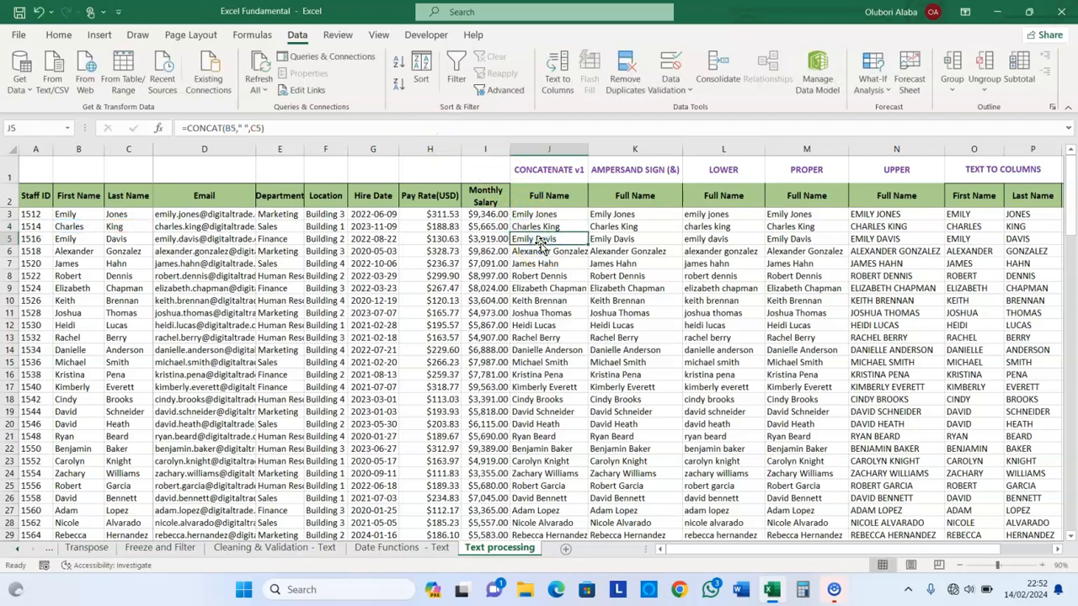
Look over the completed name columns from CONCATENATE v1 through USING FORMULAS (LEFT & RIGHT).
{"action": "left_click", "coordinate": [1057, 549]}
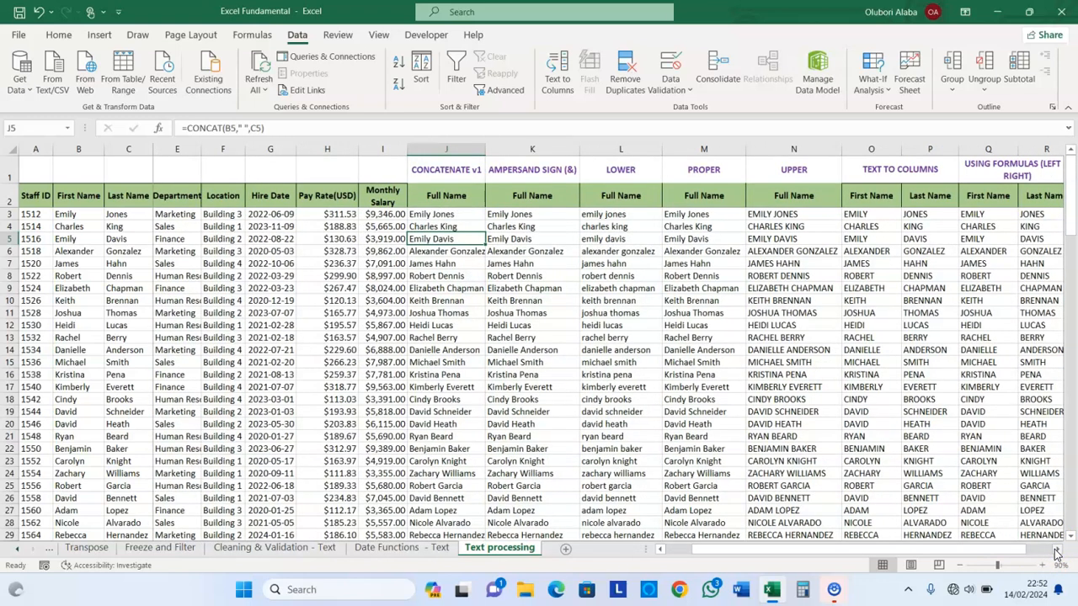
{"action": "left_click", "coordinate": [1057, 550]}
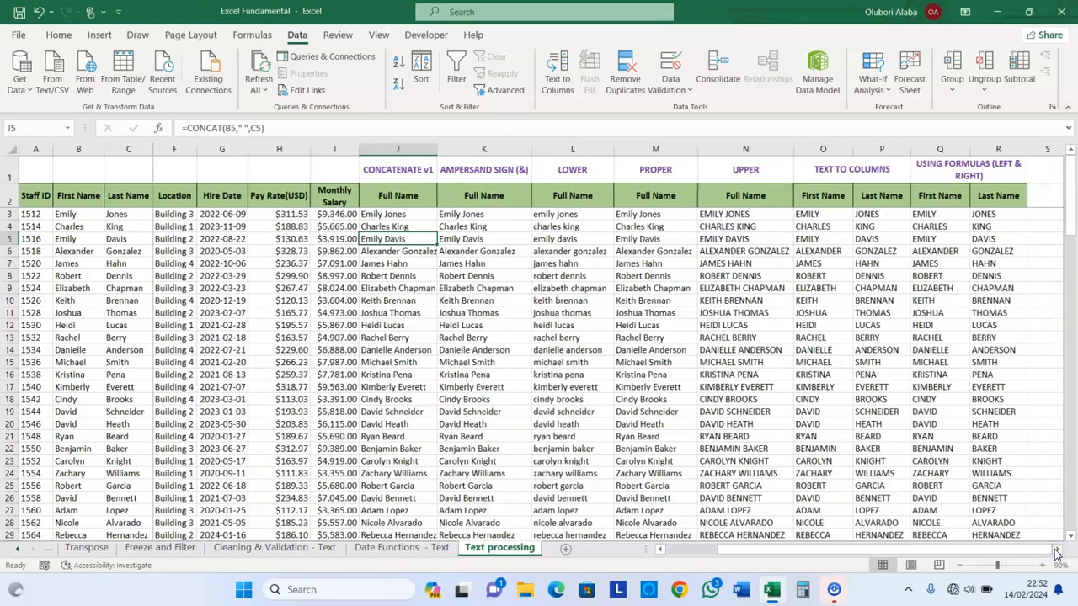
{"action": "left_click", "coordinate": [691, 552]}
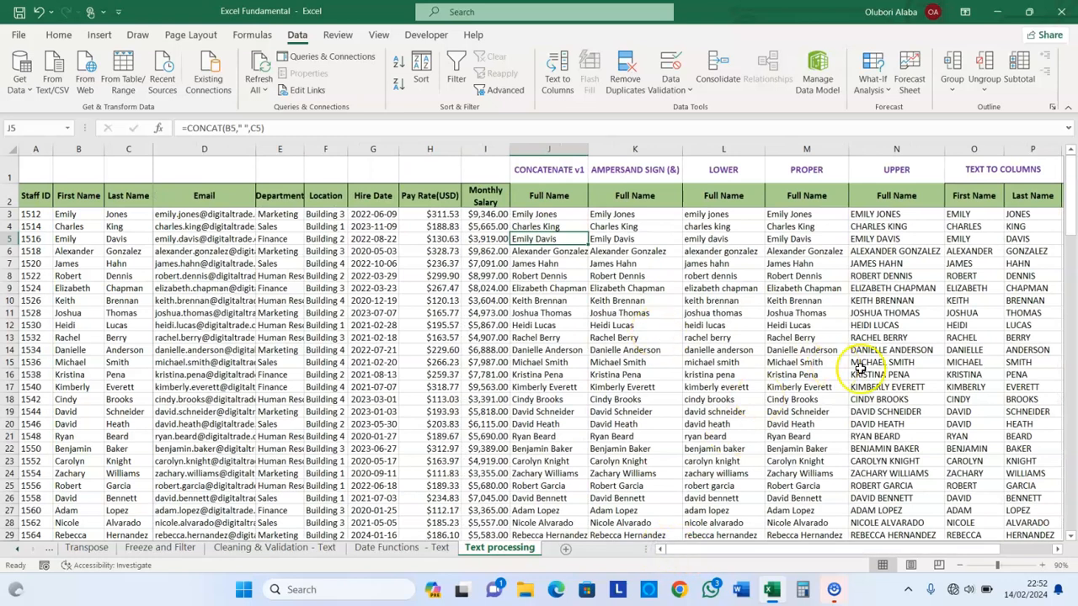
{"action": "left_click", "coordinate": [1058, 552]}
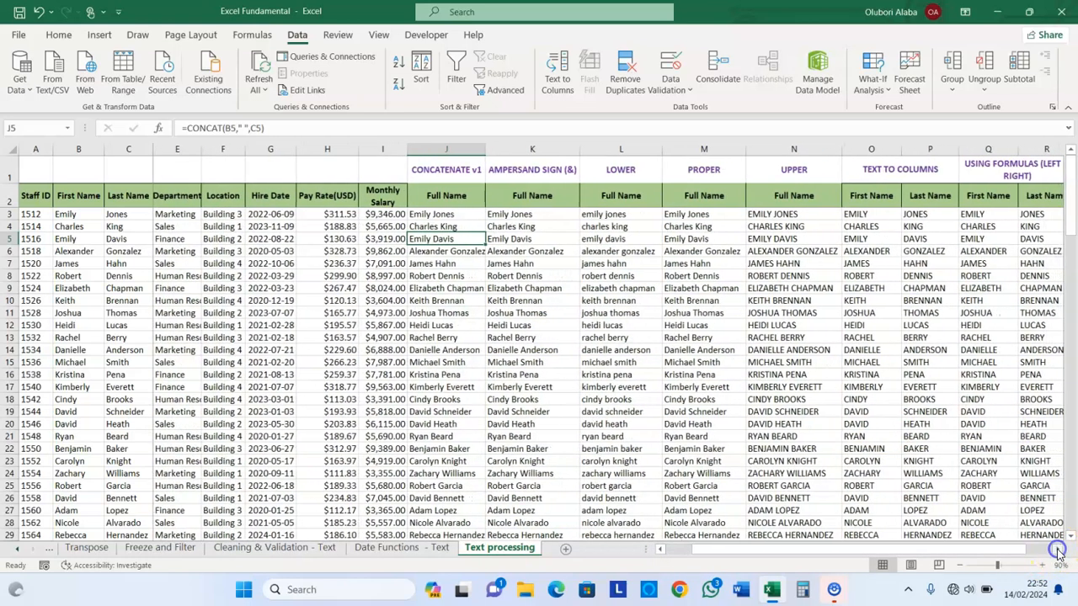
{"action": "left_click", "coordinate": [1058, 552]}
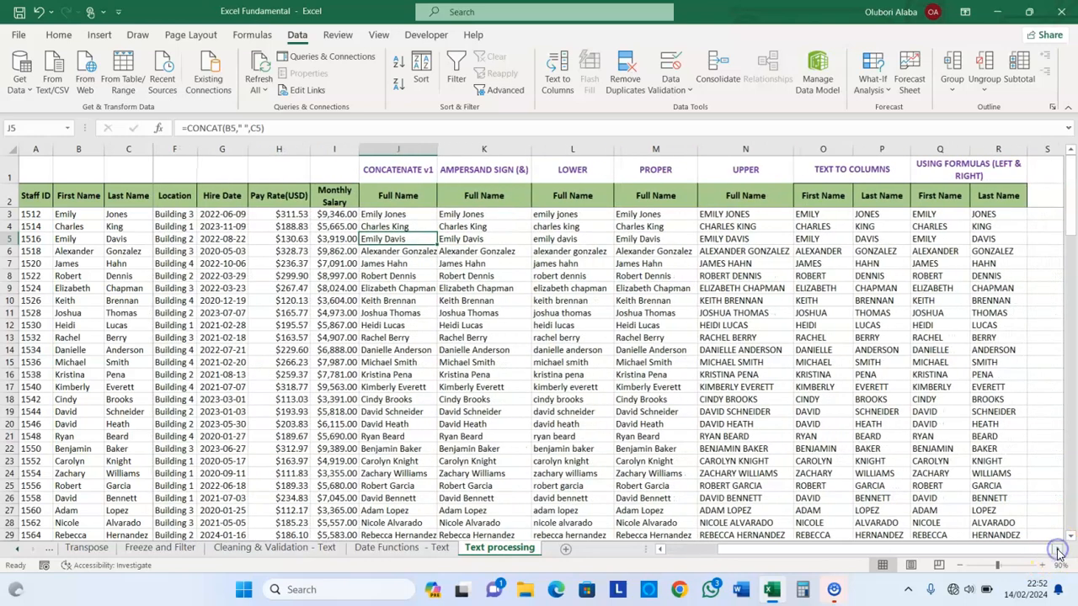
Convert the formulas in the name columns, J3 down to the last row of column R, to static values in place.
{"action": "left_click", "coordinate": [702, 549]}
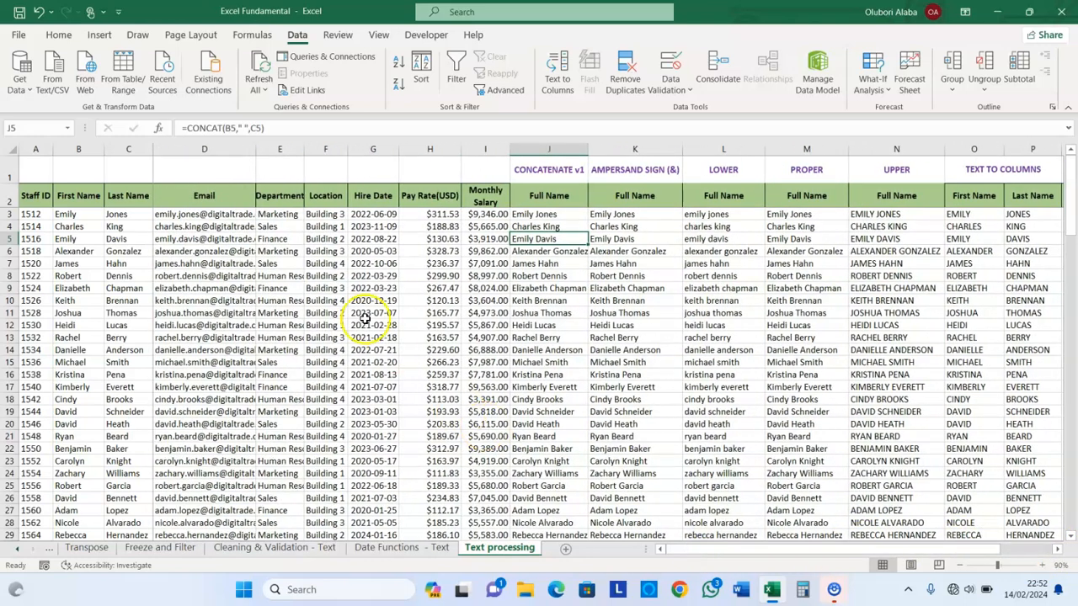
{"action": "left_click", "coordinate": [531, 216]}
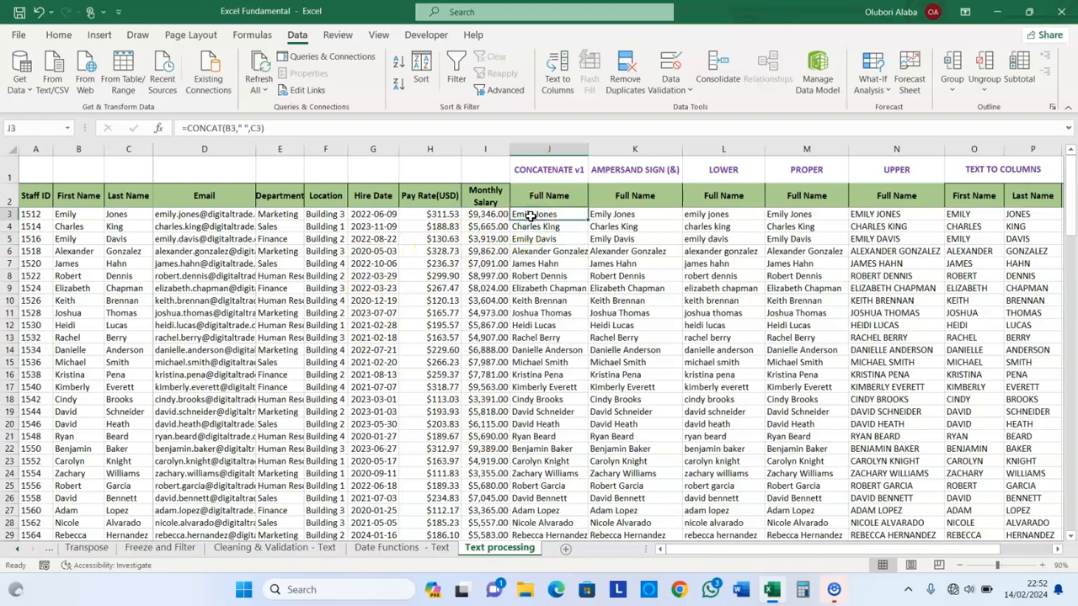
{"action": "key", "text": "ctrl+shift+Down"}
{"action": "key", "text": "ctrl+shift+Right"}
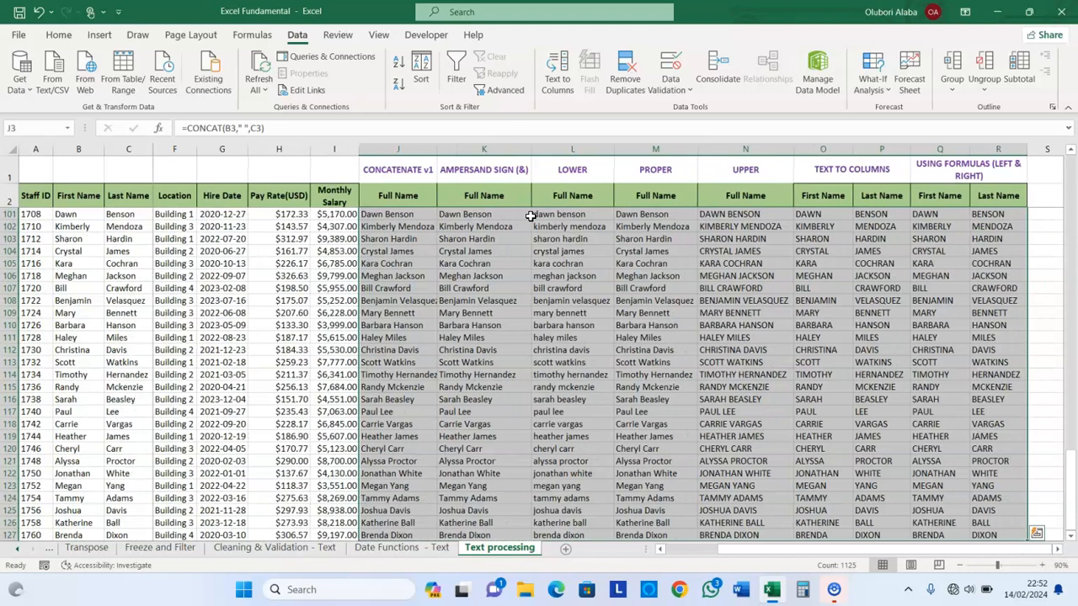
{"action": "key", "text": "ctrl+c"}
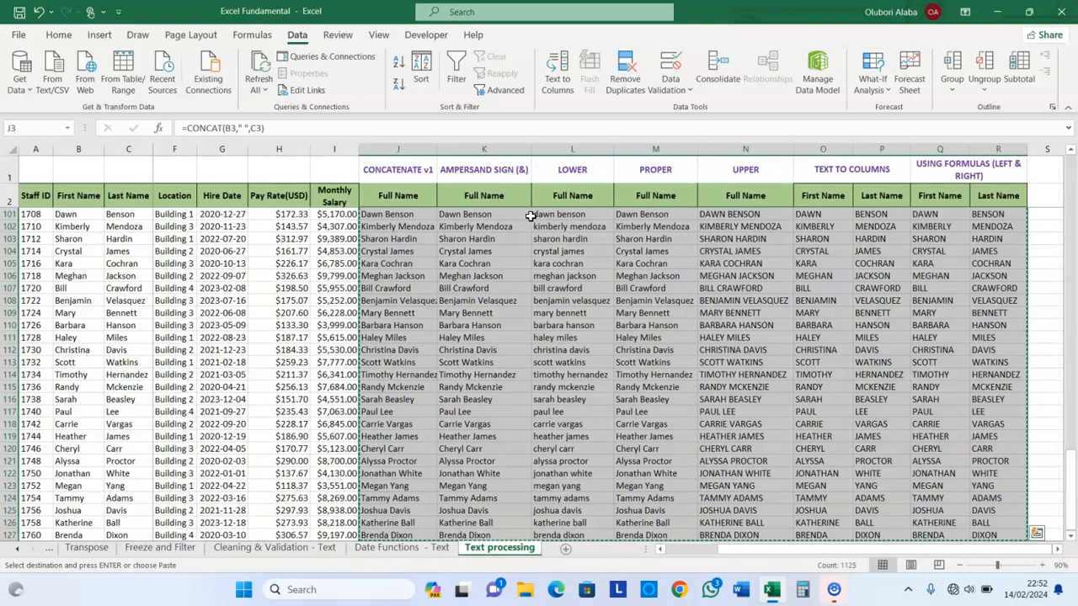
{"action": "left_click_drag", "start_coordinate": [1070, 468], "coordinate": [1068, 152]}
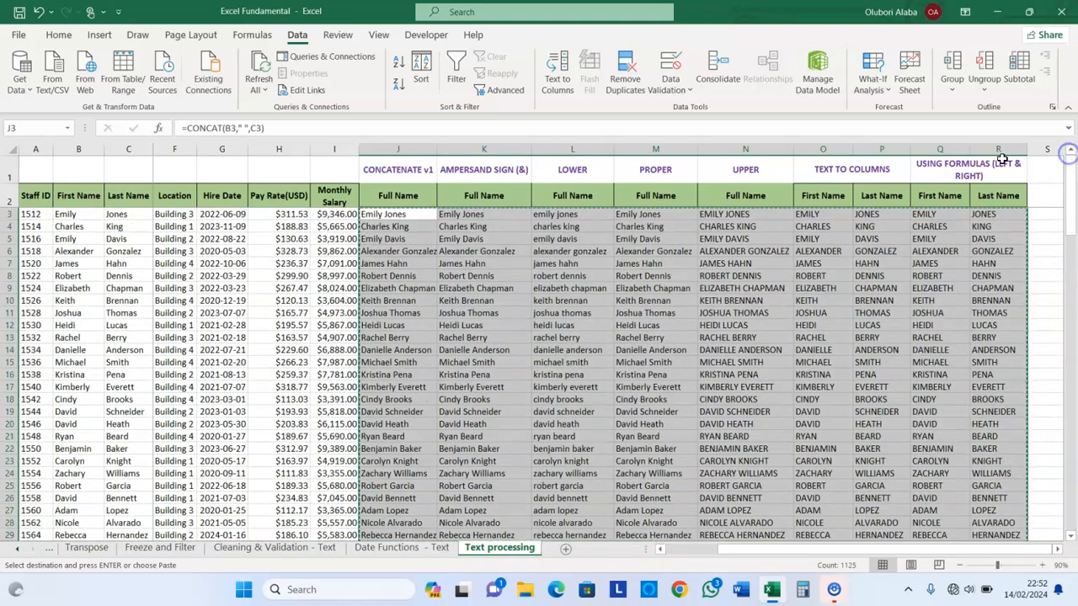
{"action": "right_click", "coordinate": [389, 216]}
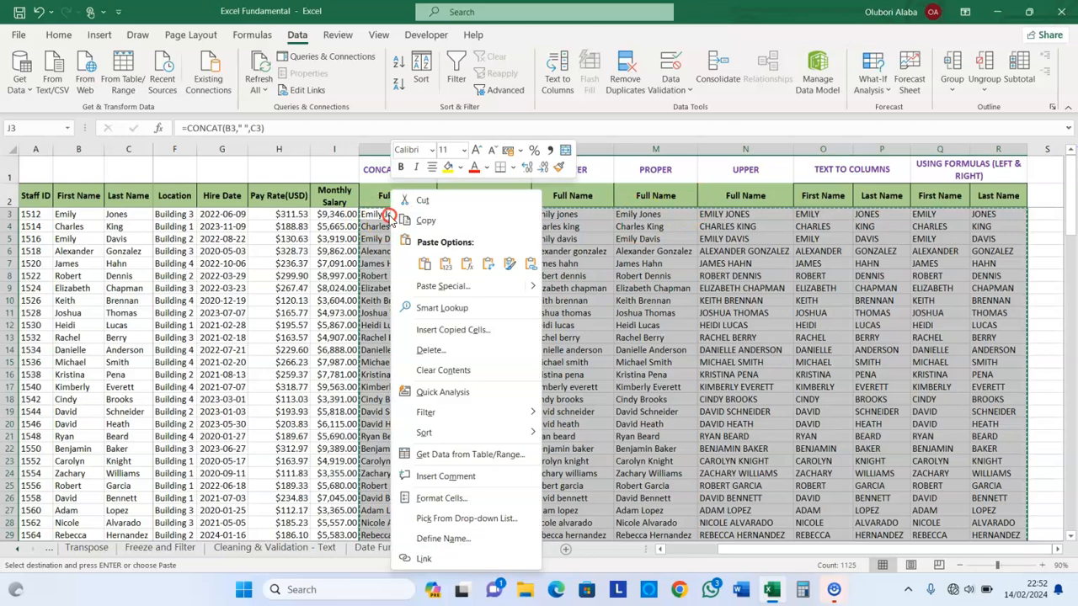
{"action": "left_click", "coordinate": [445, 264]}
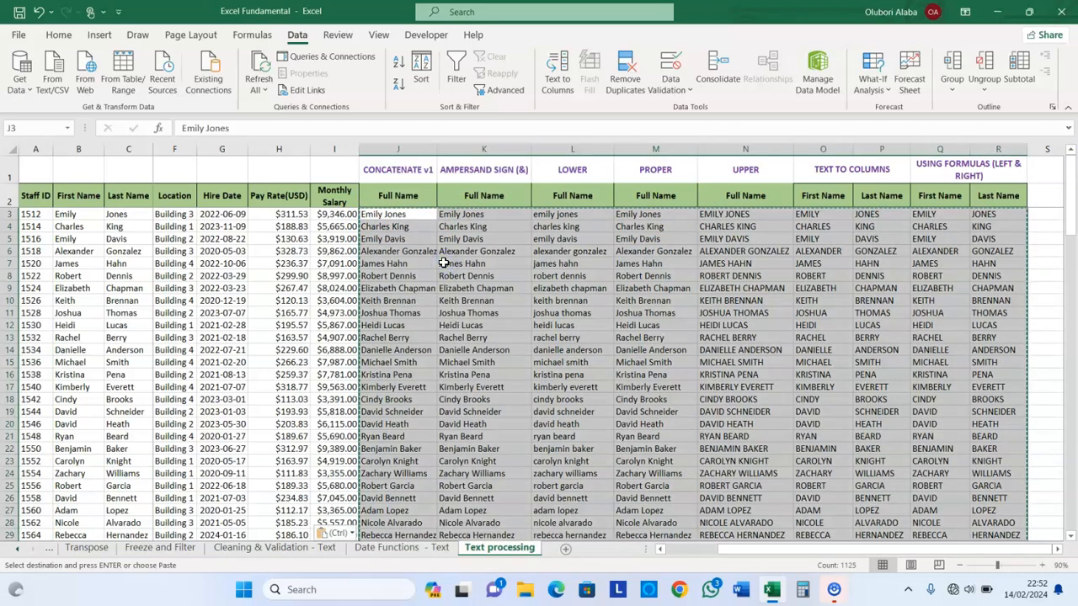
Spot-check cells from the AMPERSAND SIGN (&) through USING FORMULAS columns for plain values instead of formulas, and save the workbook.
{"action": "left_click", "coordinate": [455, 276]}
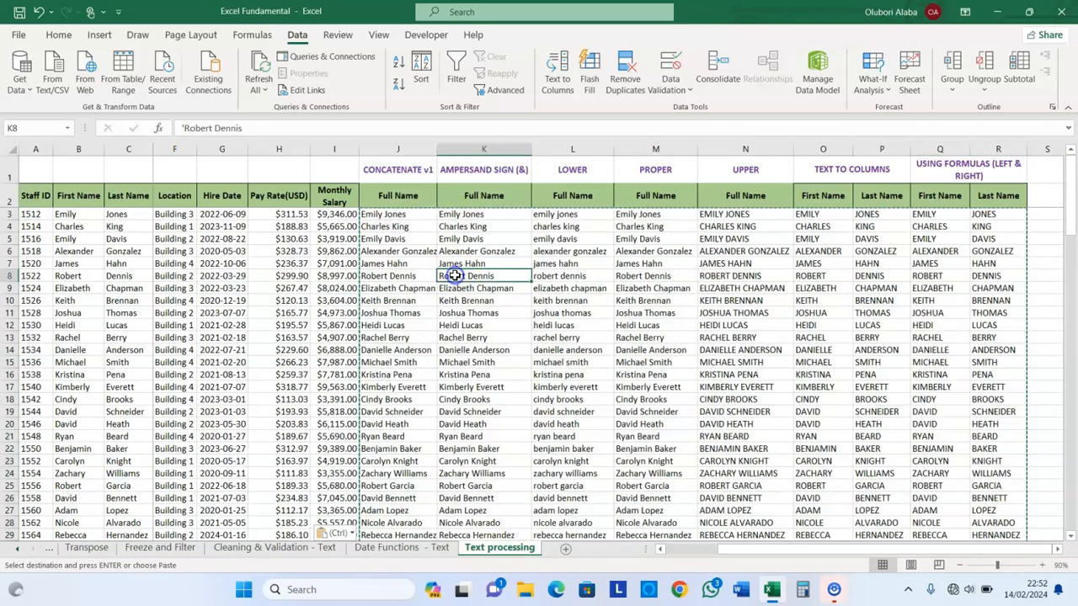
{"action": "left_click", "coordinate": [553, 307]}
{"action": "left_click", "coordinate": [689, 310]}
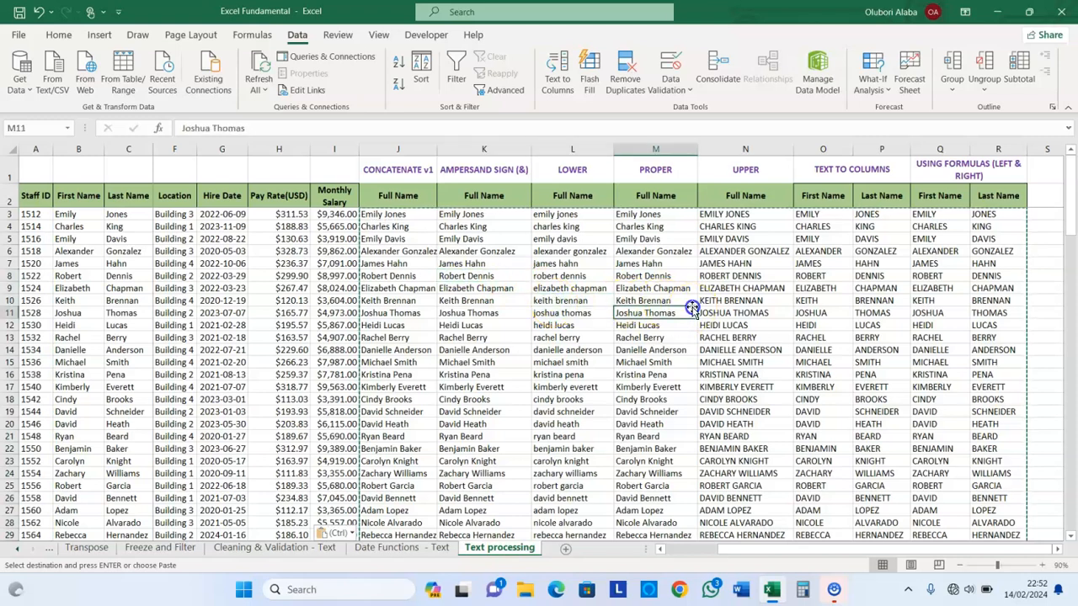
{"action": "left_click", "coordinate": [750, 311]}
{"action": "left_click", "coordinate": [865, 301]}
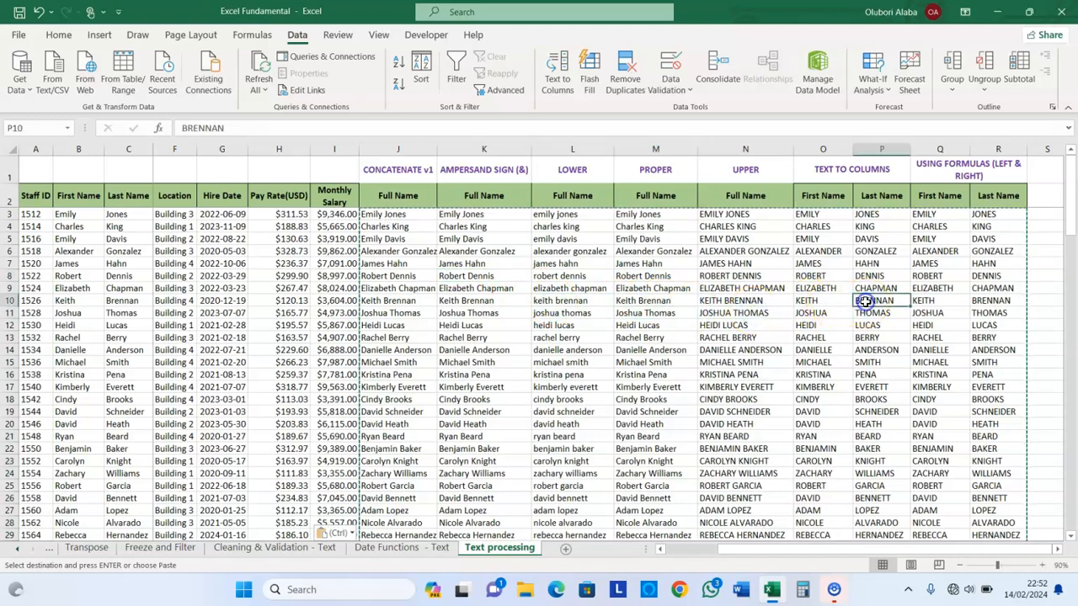
{"action": "left_click", "coordinate": [927, 302]}
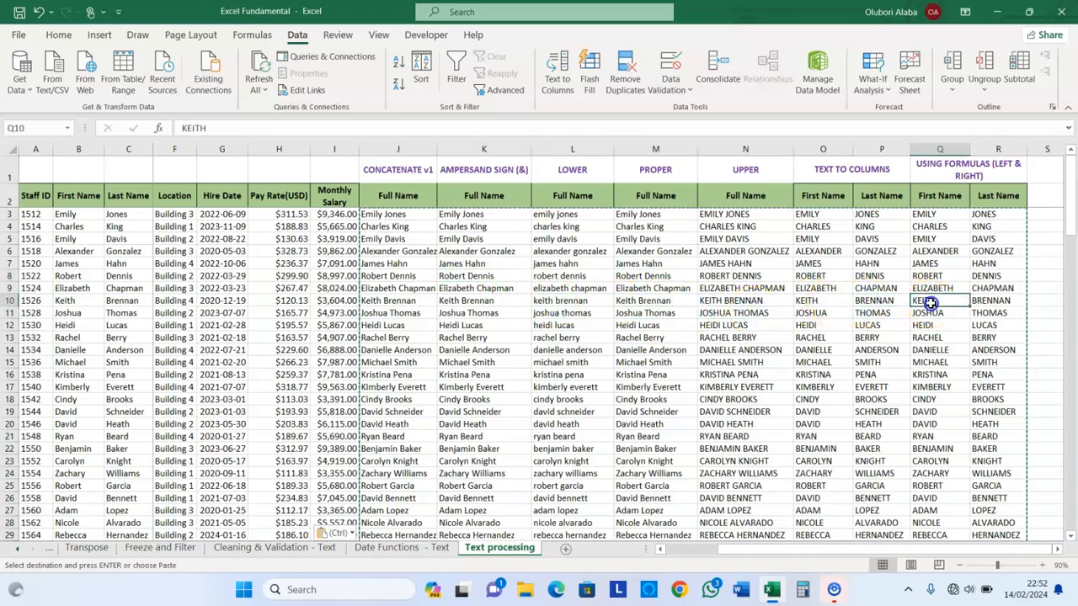
{"action": "left_click", "coordinate": [976, 323]}
{"action": "key", "text": "Escape"}
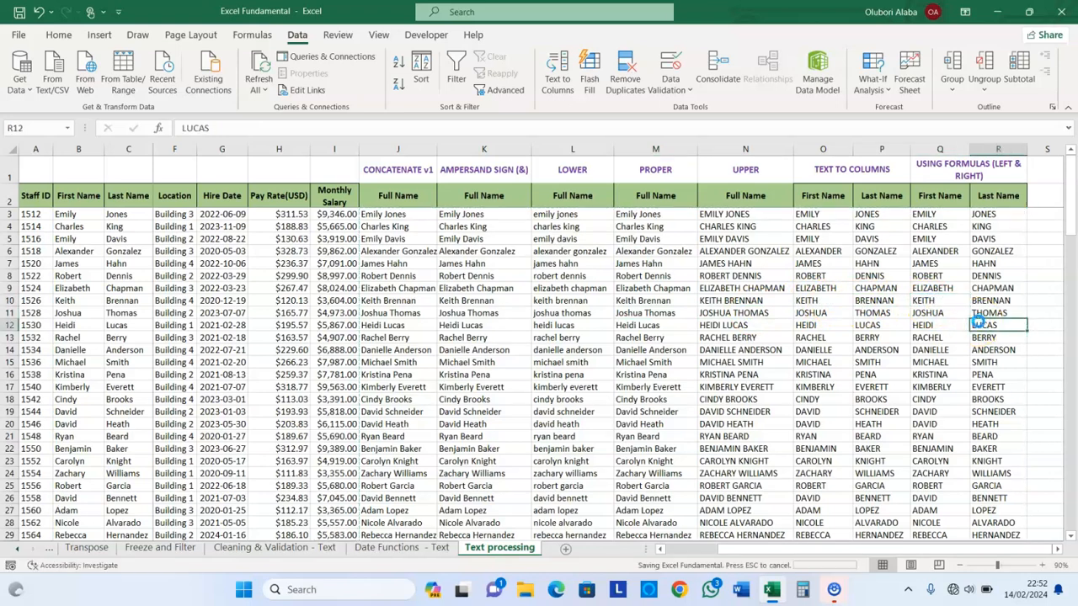
{"action": "left_click", "coordinate": [570, 300]}
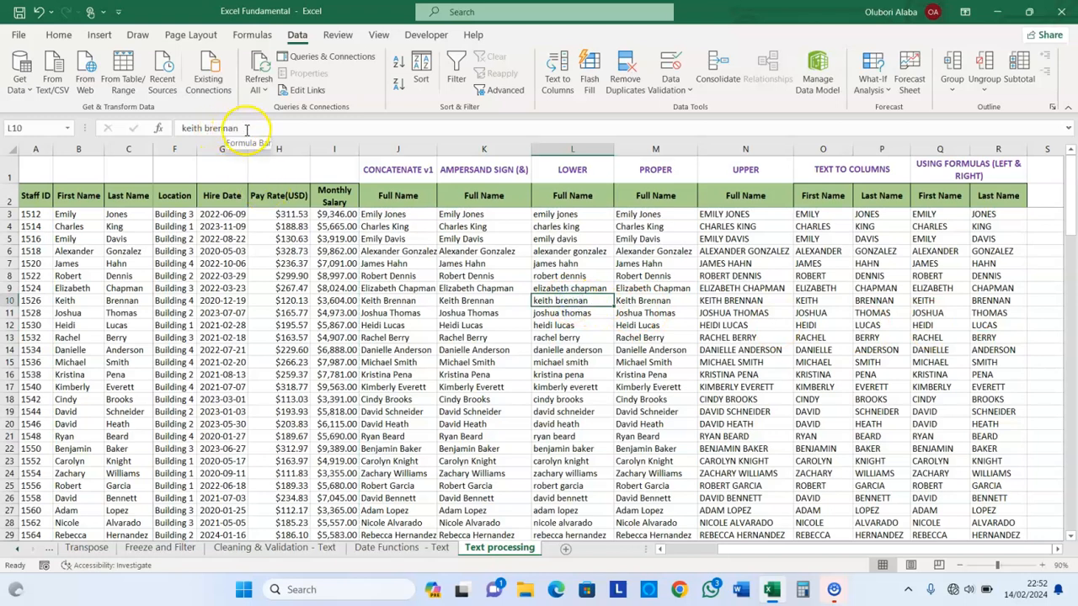
{"action": "left_click", "coordinate": [462, 275]}
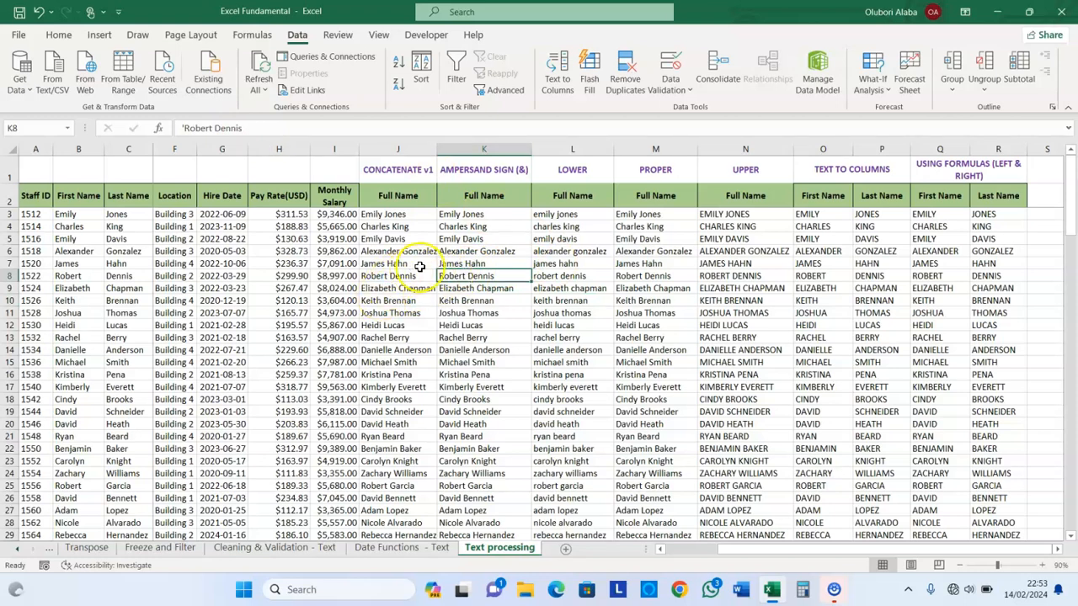
AutoFit the width of the Email column D to show the full addresses.
{"action": "left_click", "coordinate": [678, 549]}
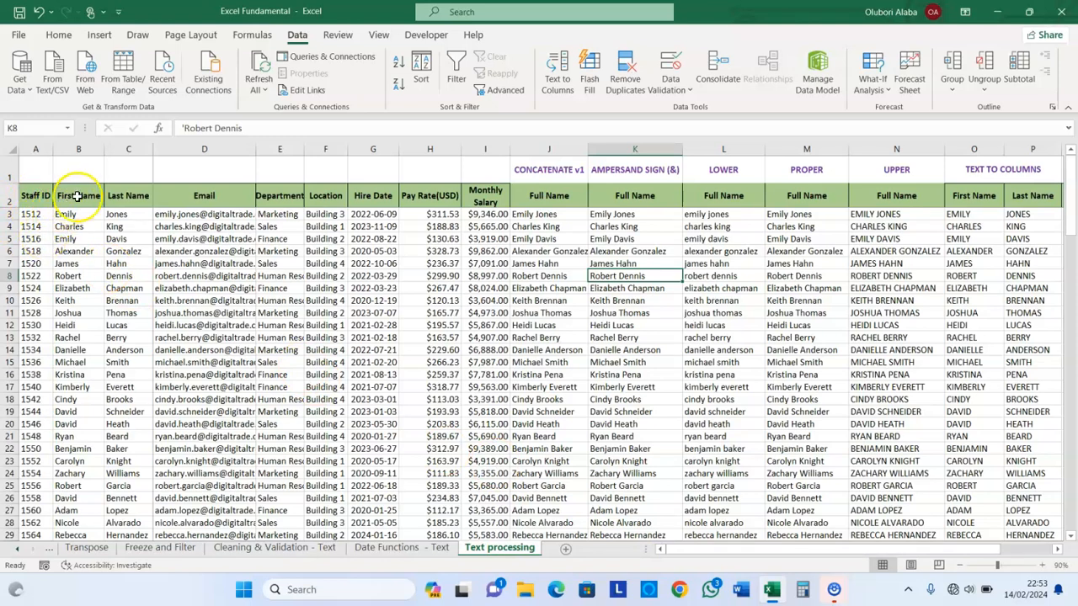
{"action": "left_click", "coordinate": [225, 215]}
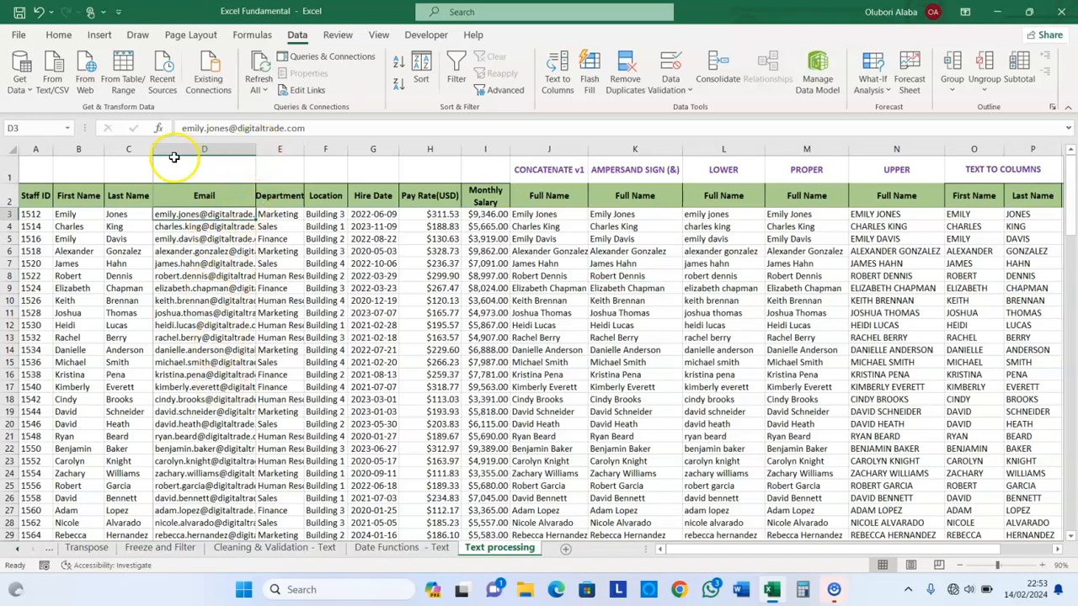
{"action": "double_click", "coordinate": [256, 148]}
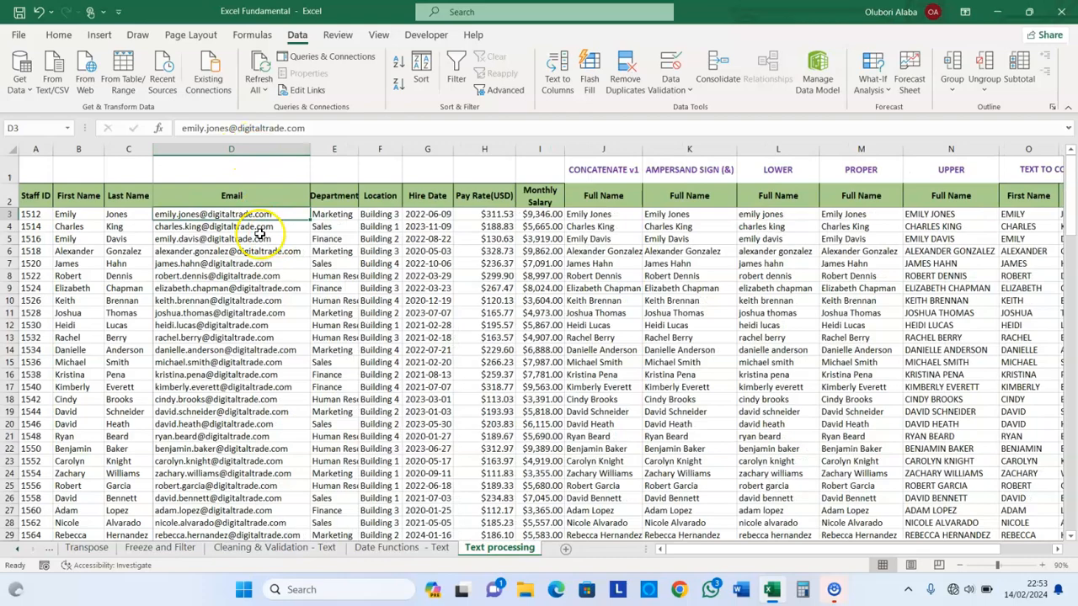
AutoFit the column widths of the whole table, from the Staff ID header in A2 through column R.
{"action": "left_click", "coordinate": [31, 195]}
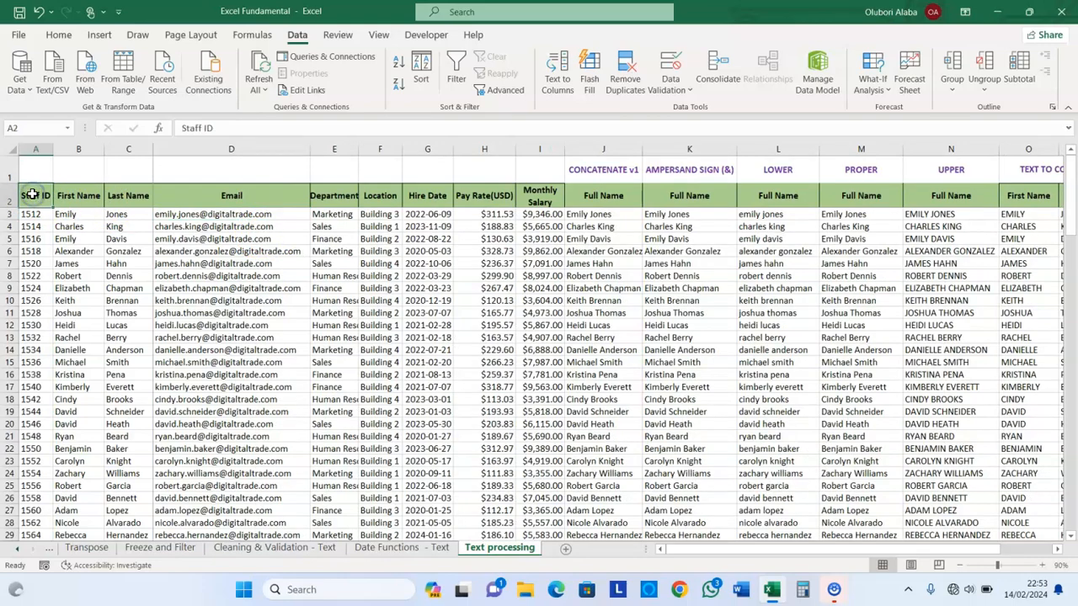
{"action": "key", "text": "ctrl+shift+Down"}
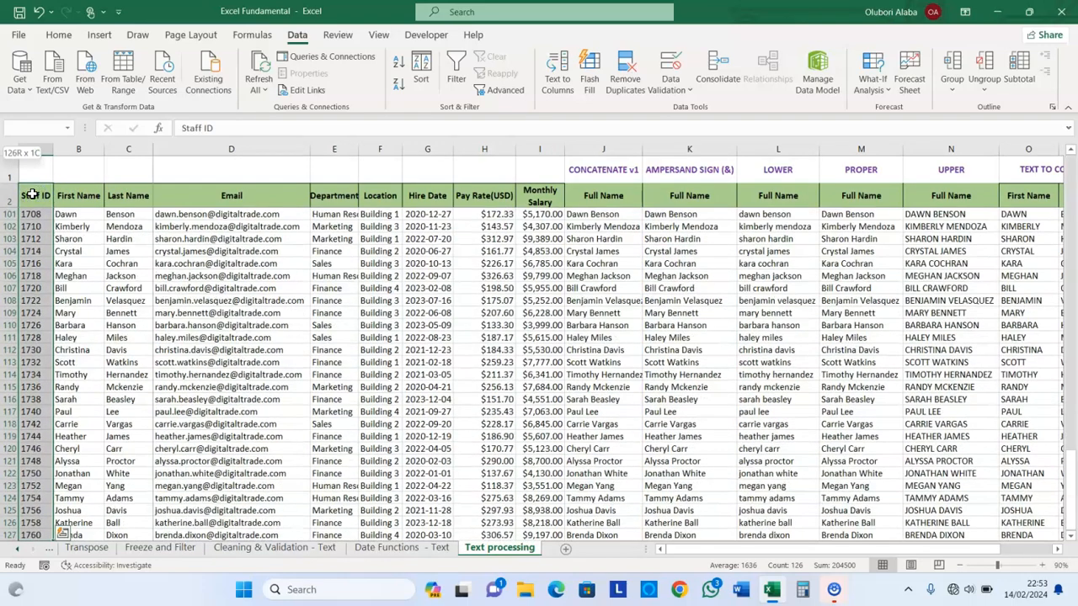
{"action": "key", "text": "ctrl+shift+Right"}
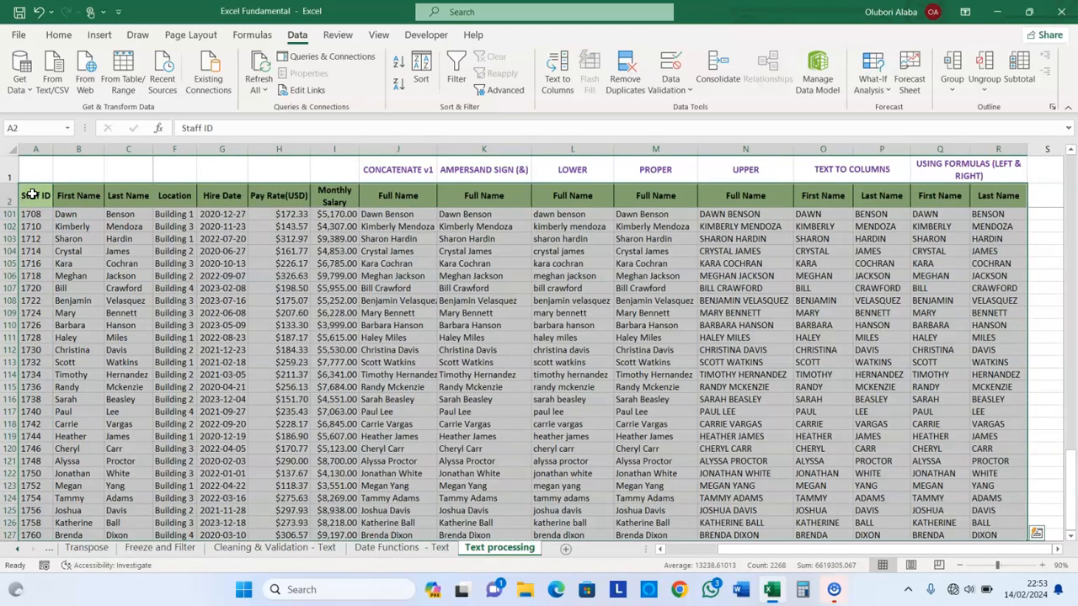
{"action": "key", "text": "alt+h"}
{"action": "key", "text": "o"}
{"action": "key", "text": "i"}
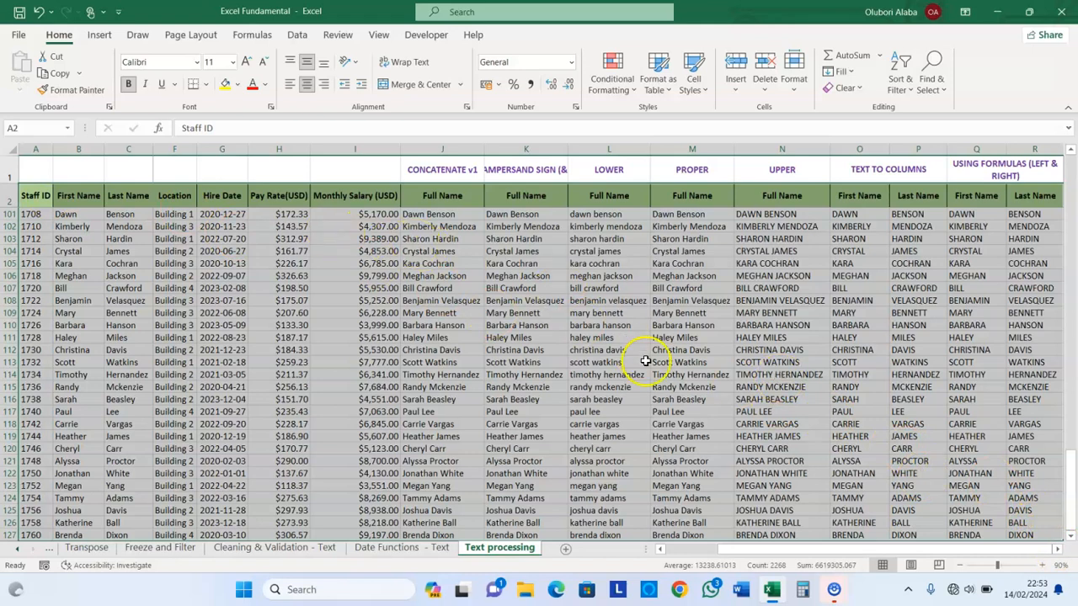
Look over the resized columns across the table, from Email to the split First Name and Last Name columns.
{"action": "left_click", "coordinate": [692, 553]}
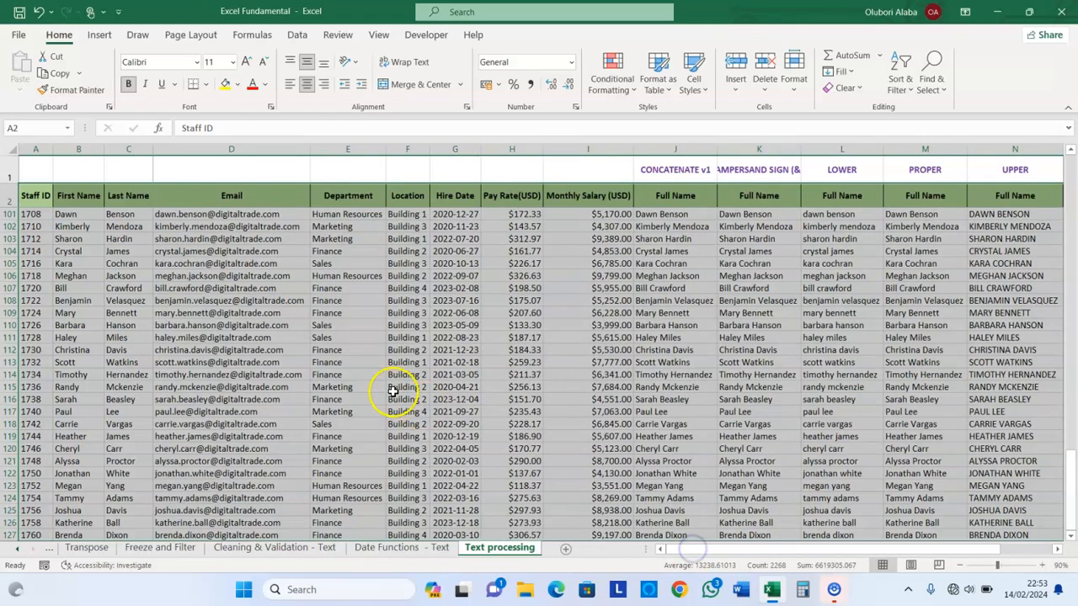
{"action": "left_click", "coordinate": [284, 350]}
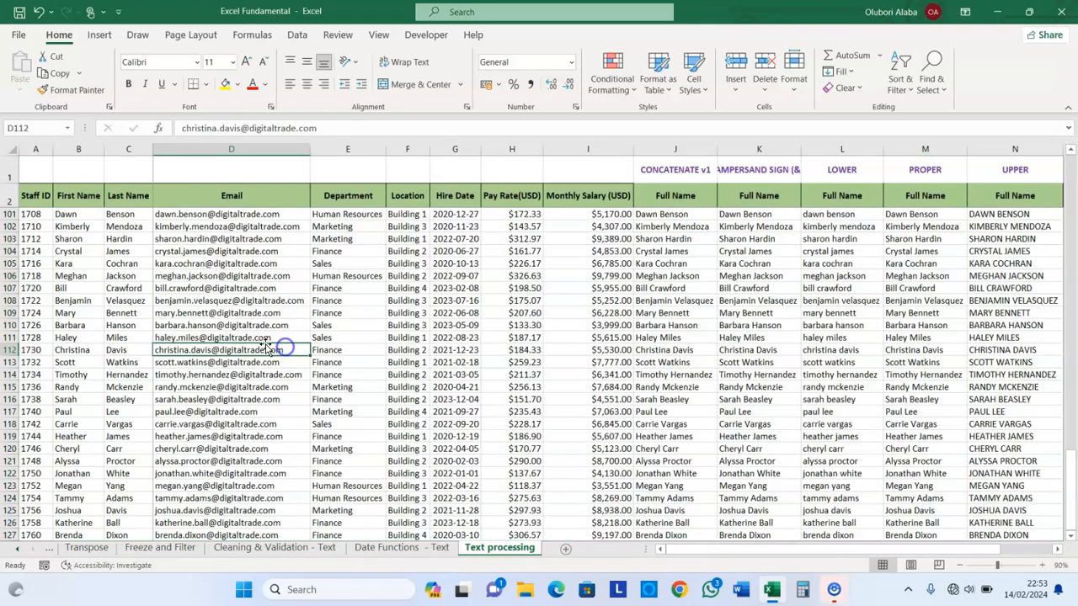
{"action": "left_click", "coordinate": [664, 550]}
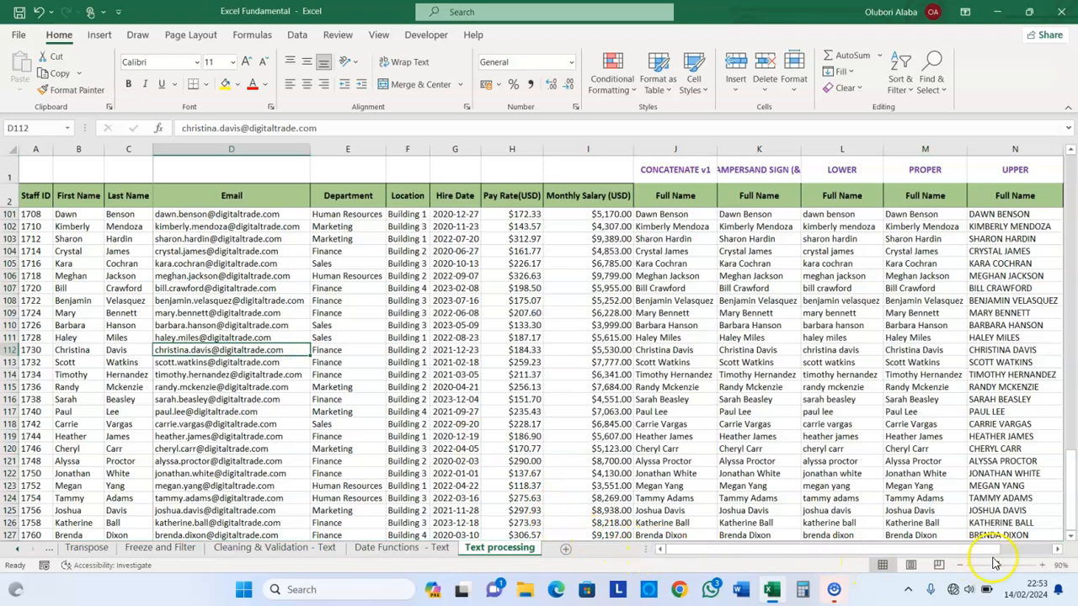
{"action": "left_click", "coordinate": [1056, 551]}
{"action": "left_click", "coordinate": [1056, 552]}
{"action": "left_click", "coordinate": [1056, 552]}
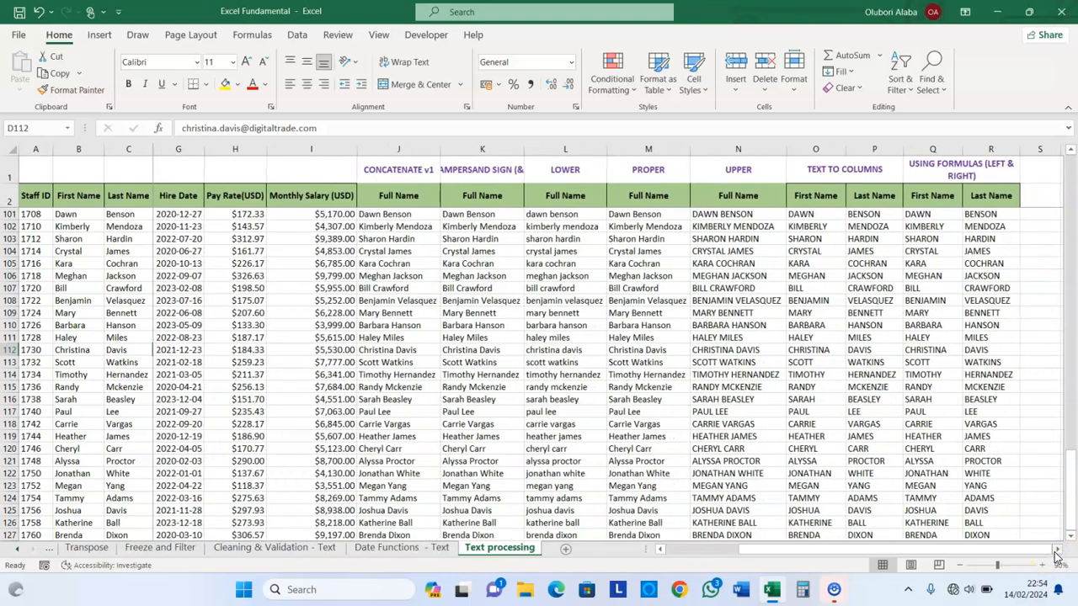
{"action": "left_click", "coordinate": [717, 550]}
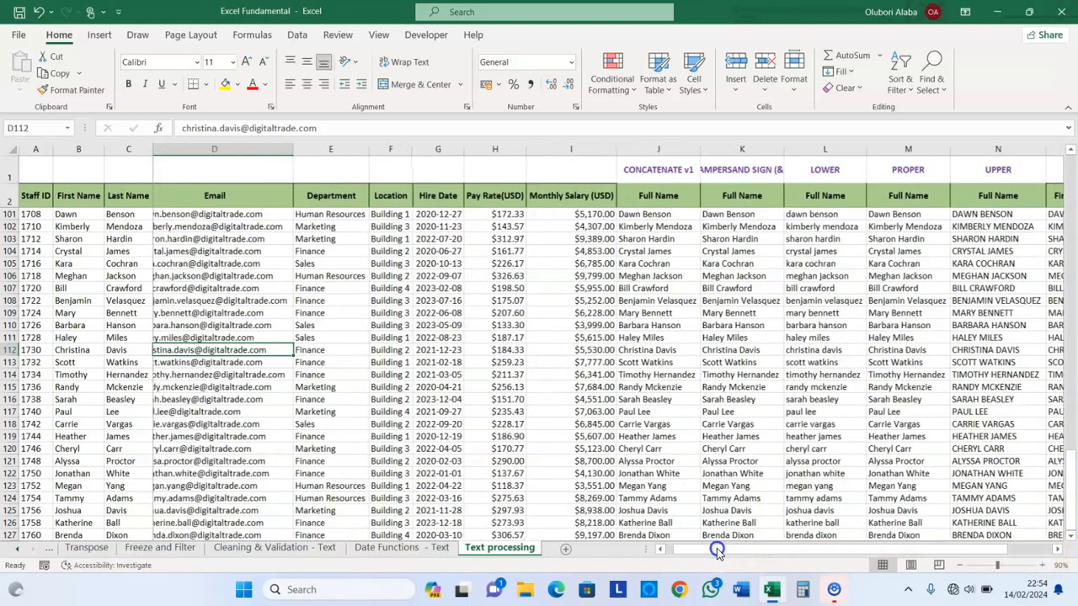